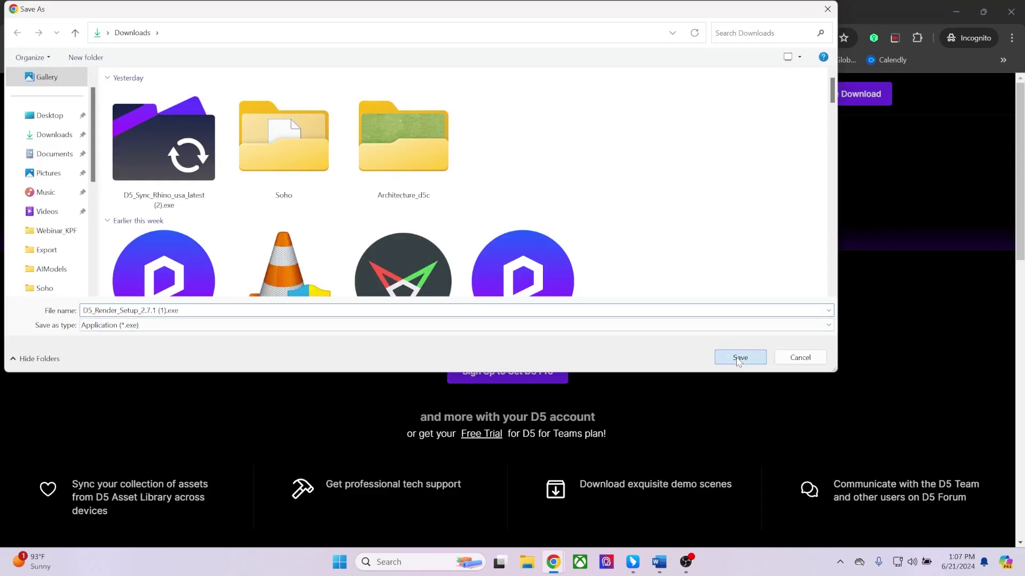
Save the D5 Render setup .exe from the d5render.com downloading page.
{"action": "left_click", "coordinate": [736, 356]}
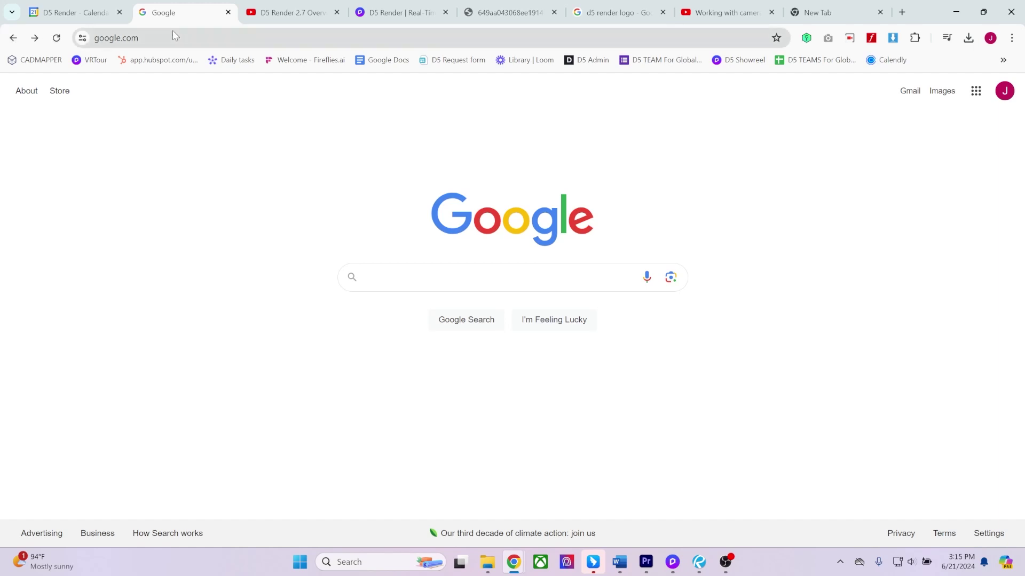
Go to the D5 Render YouTube channel's playlists and play all of D5 Render Tutorial Clips.
{"action": "left_click", "coordinate": [173, 35]}
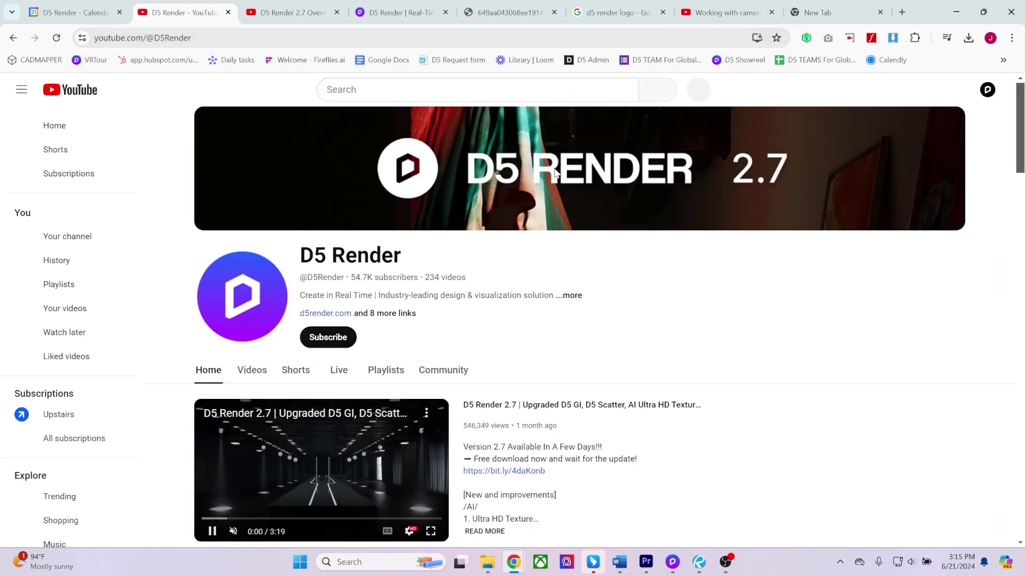
{"action": "scroll", "coordinate": [553, 172], "scroll_direction": "down", "scroll_amount": 3}
{"action": "left_click", "coordinate": [392, 190]}
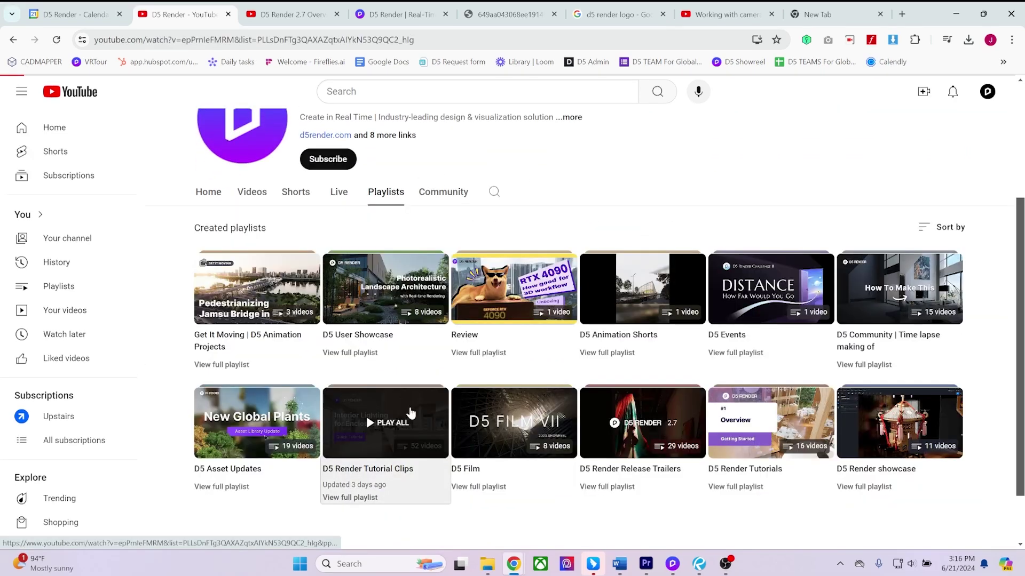
{"action": "left_click", "coordinate": [410, 405]}
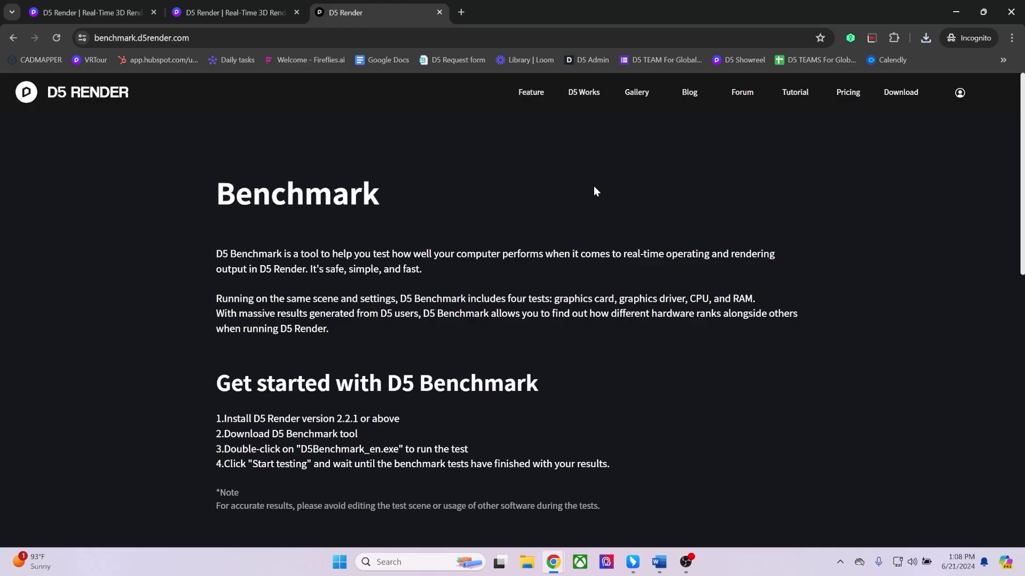
Download D5Benchmark_en.exe from benchmark.d5render.com and save it.
{"action": "scroll", "coordinate": [595, 191], "scroll_direction": "down", "scroll_amount": 8}
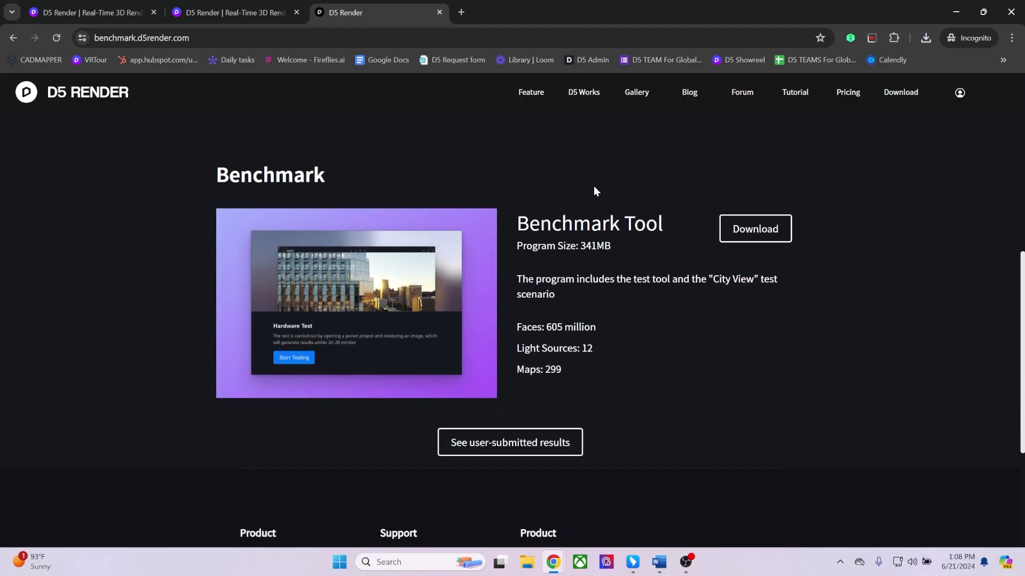
{"action": "left_click", "coordinate": [780, 234]}
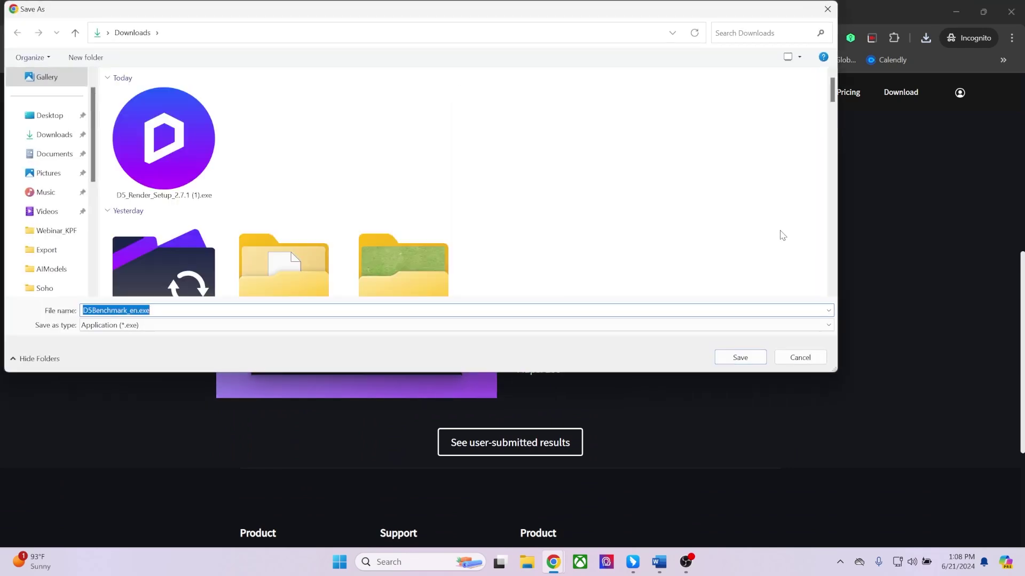
{"action": "left_click", "coordinate": [731, 355]}
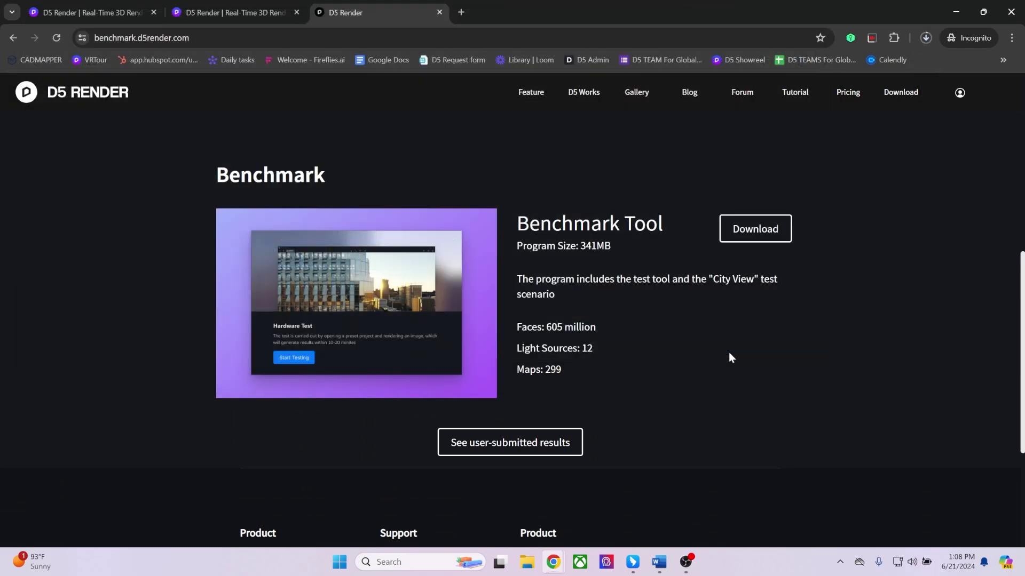
Return to the specs page and reach the System Requirements for D5 Render forum post.
{"action": "scroll", "coordinate": [730, 357], "scroll_direction": "down", "scroll_amount": 4}
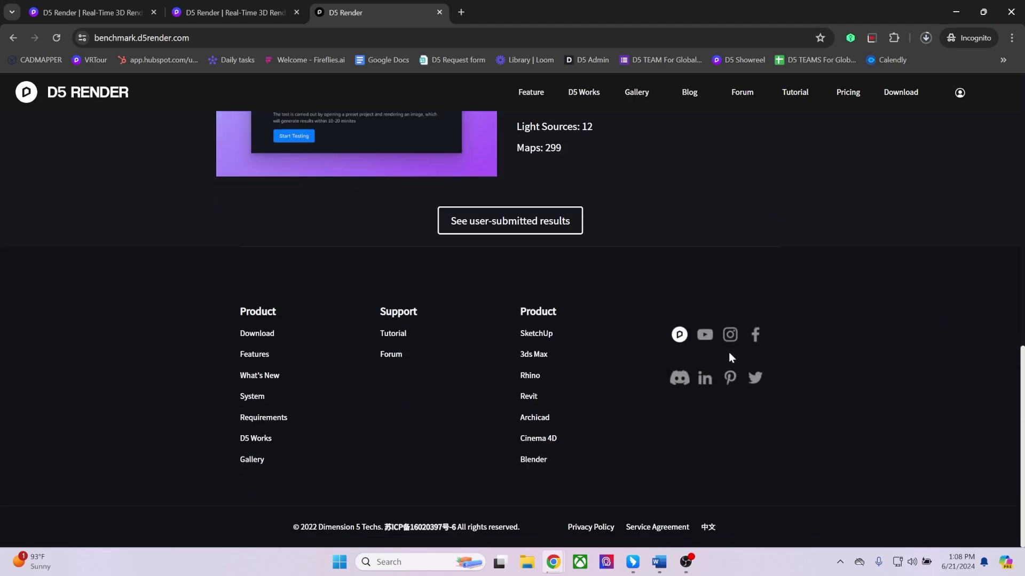
{"action": "scroll", "coordinate": [401, 468], "scroll_direction": "up", "scroll_amount": 12}
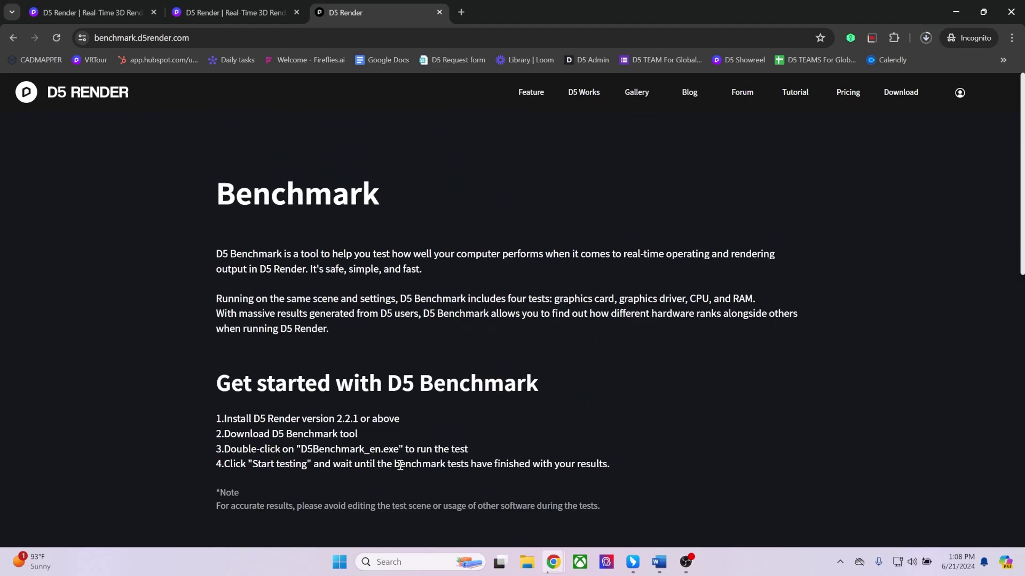
{"action": "scroll", "coordinate": [400, 465], "scroll_direction": "down", "scroll_amount": 6}
{"action": "left_click", "coordinate": [14, 37]}
{"action": "scroll", "coordinate": [664, 418], "scroll_direction": "up", "scroll_amount": 5}
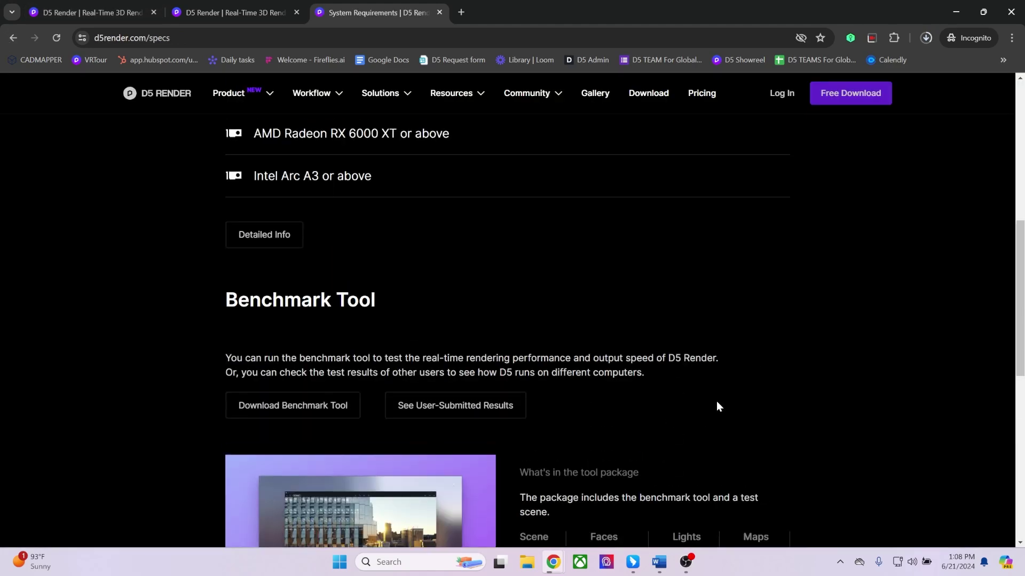
{"action": "scroll", "coordinate": [716, 402], "scroll_direction": "up", "scroll_amount": 8}
{"action": "scroll", "coordinate": [717, 399], "scroll_direction": "down", "scroll_amount": 6}
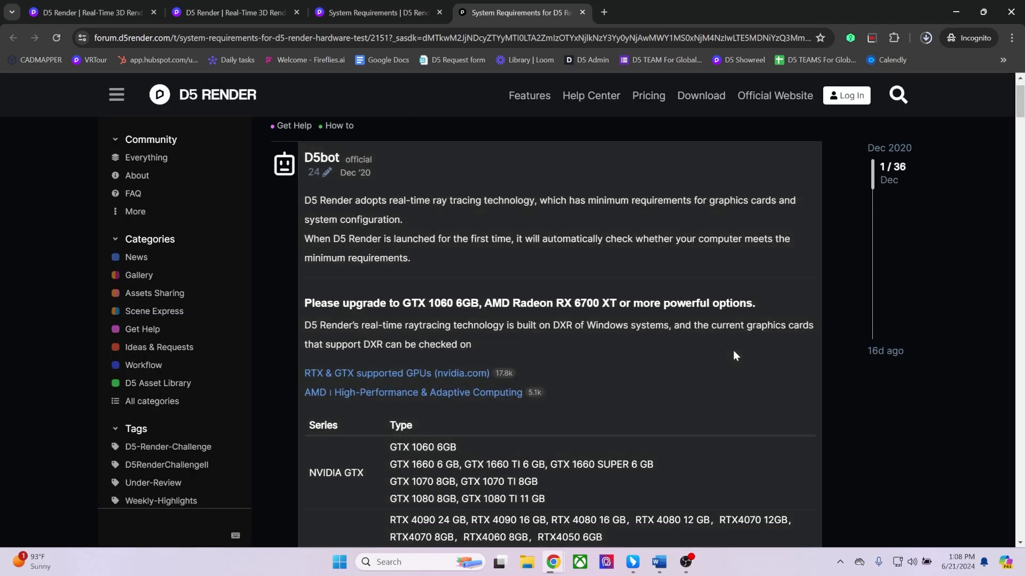
{"action": "scroll", "coordinate": [734, 351], "scroll_direction": "down", "scroll_amount": 10}
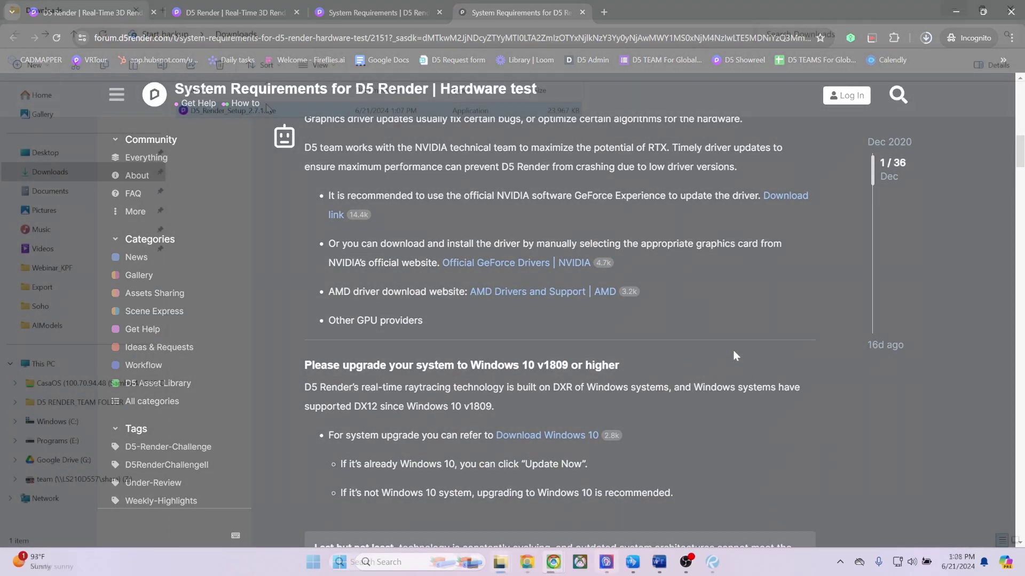
{"action": "scroll", "coordinate": [733, 354], "scroll_direction": "down", "scroll_amount": 4}
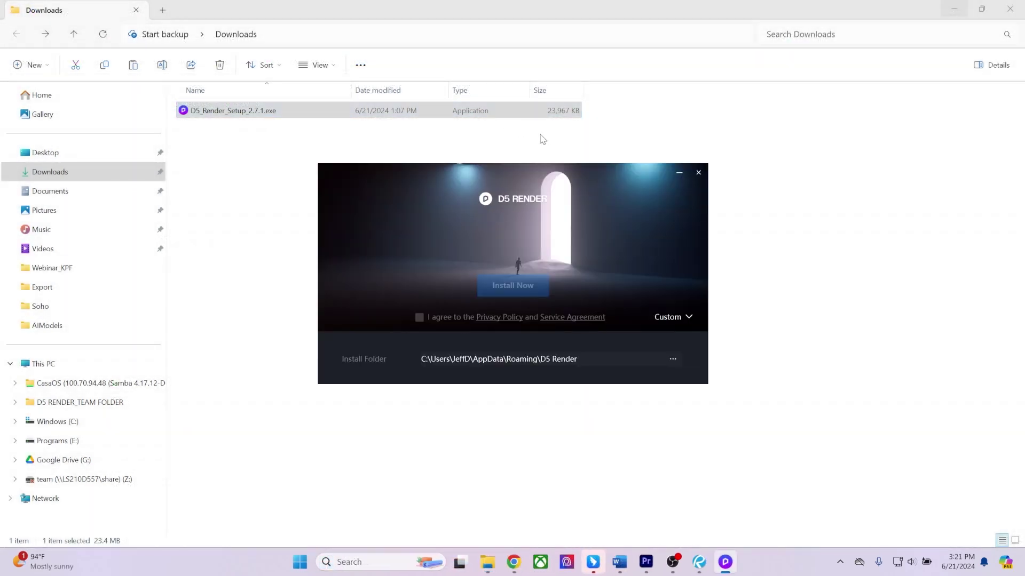
Accept the agreement and install D5 Render for only the current user in the default folder.
{"action": "left_click", "coordinate": [419, 318]}
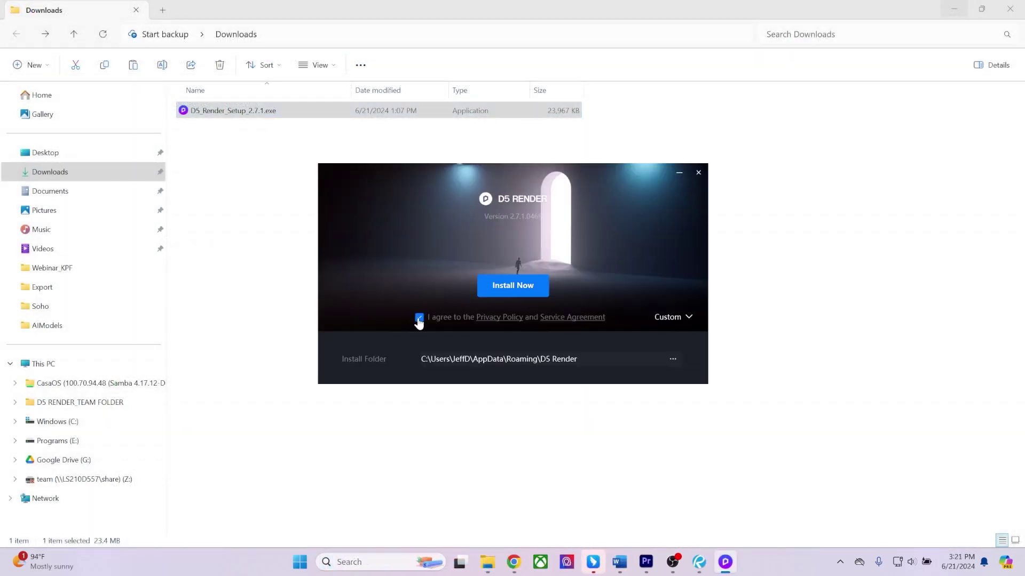
{"action": "left_click", "coordinate": [673, 318]}
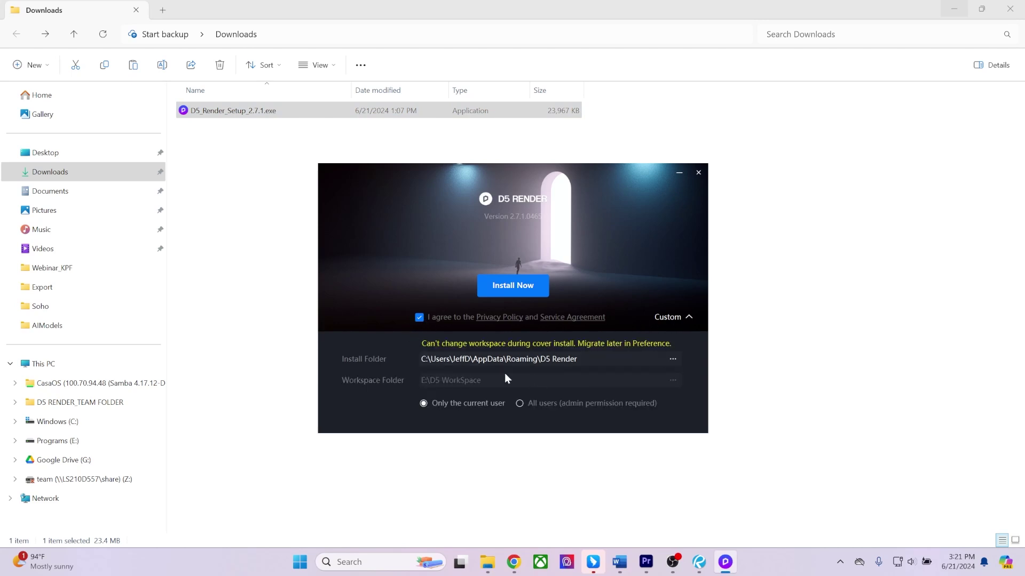
{"action": "left_click", "coordinate": [536, 406]}
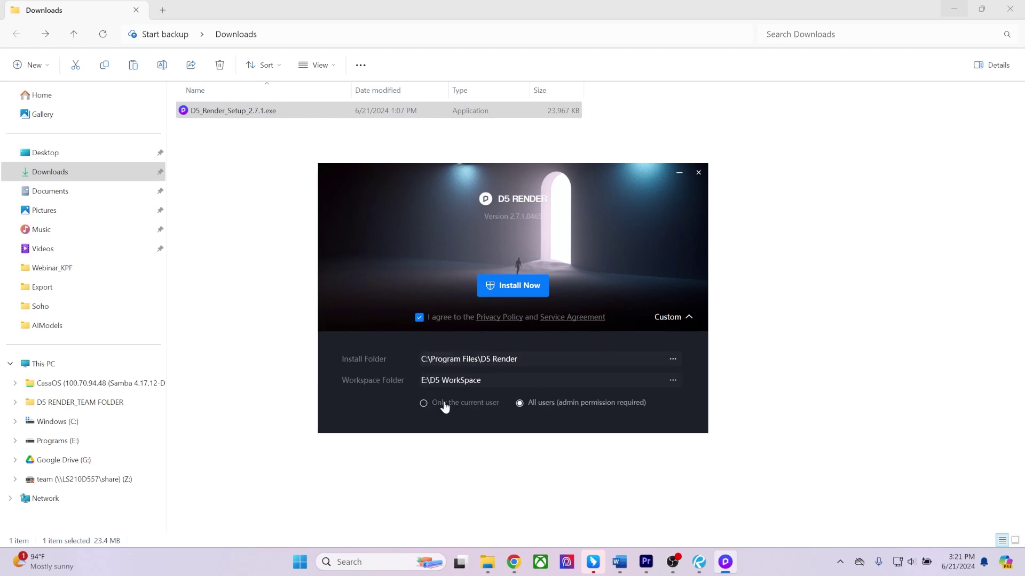
{"action": "left_click", "coordinate": [424, 404]}
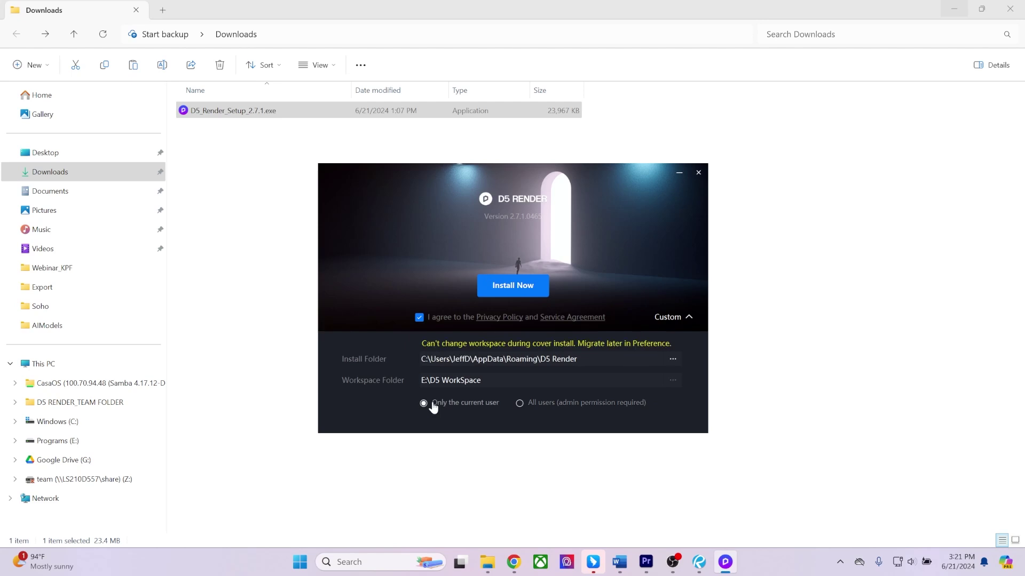
{"action": "left_click", "coordinate": [667, 318]}
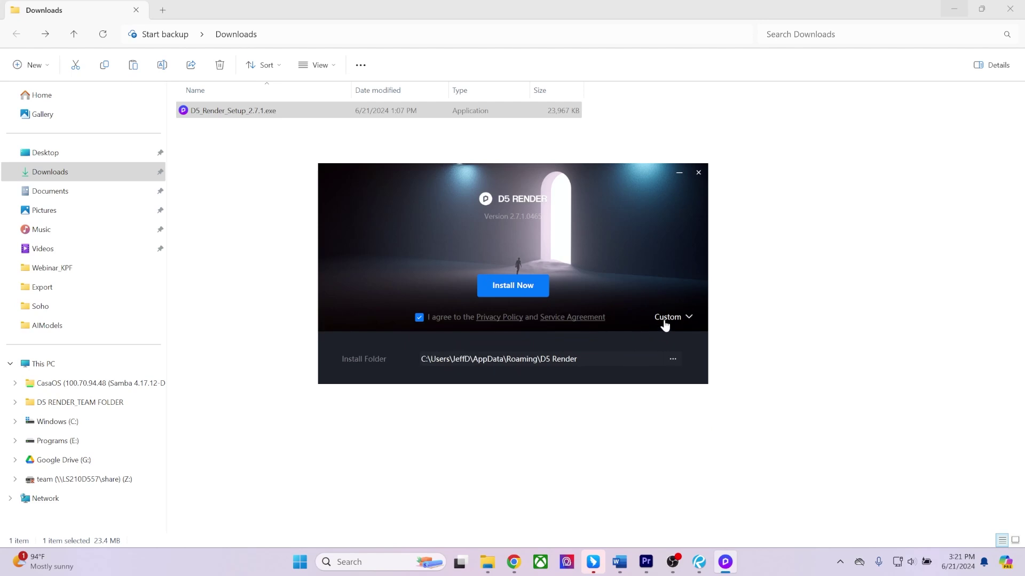
{"action": "left_click", "coordinate": [521, 288]}
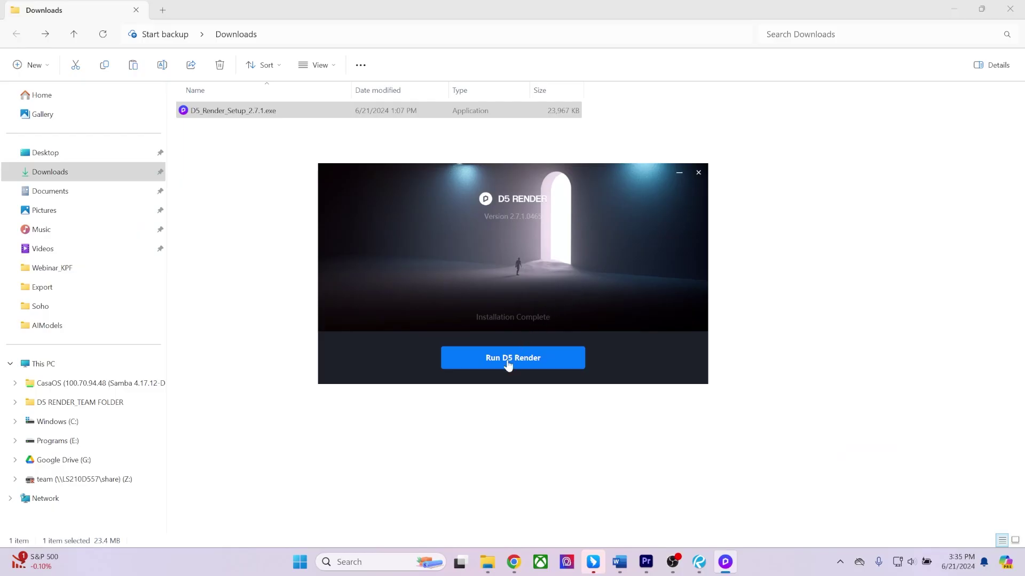
Launch D5 Render, log in with the account password, and choose the Team identity.
{"action": "left_click", "coordinate": [508, 363]}
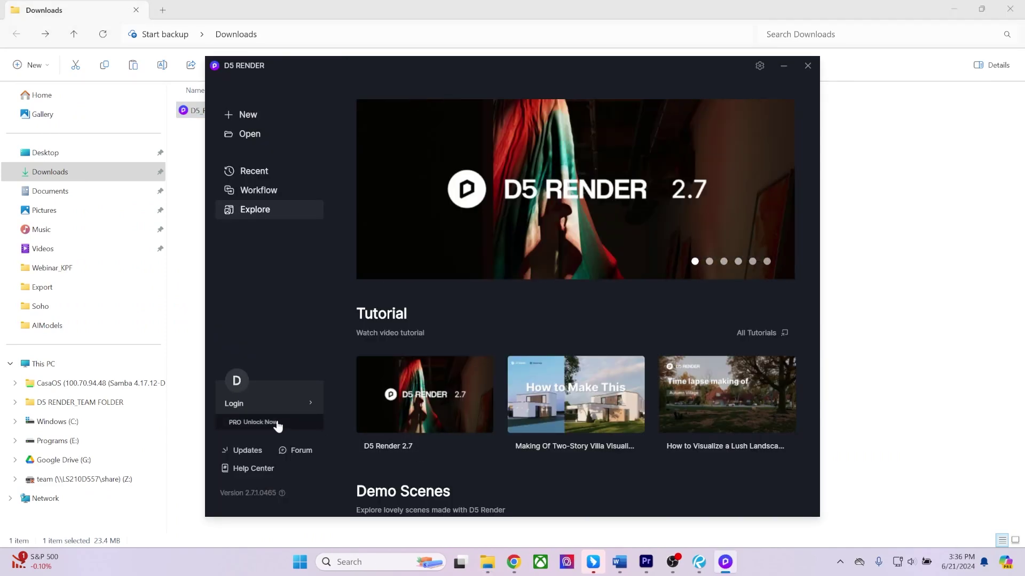
{"action": "left_click", "coordinate": [272, 400]}
{"action": "left_click", "coordinate": [465, 227]}
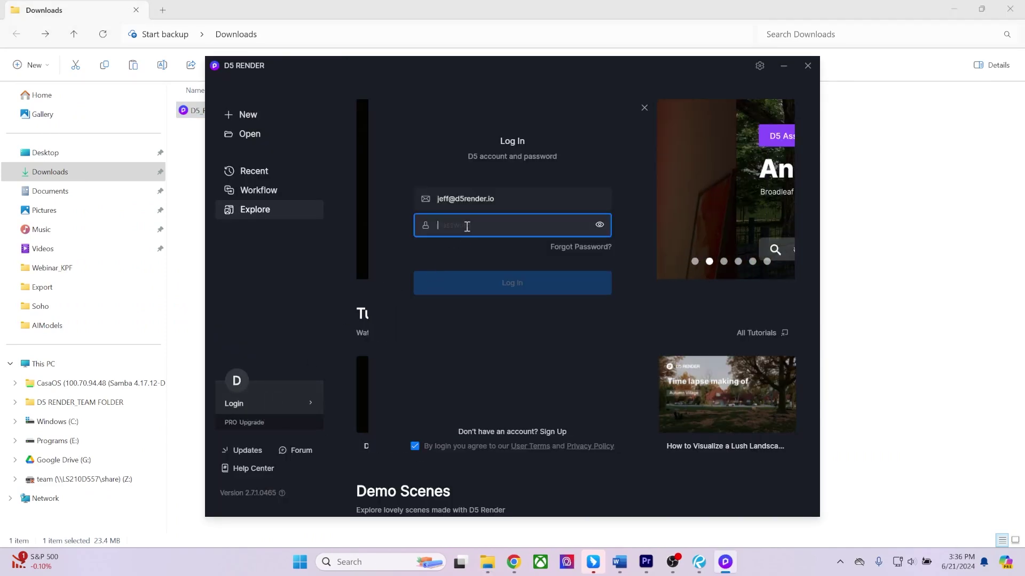
{"action": "type", "text": "••"}
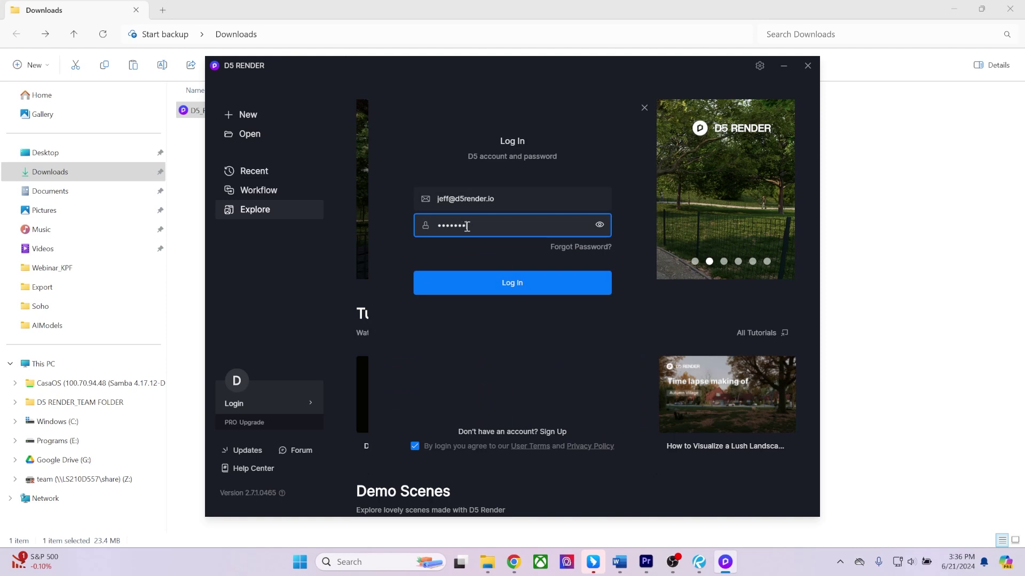
{"action": "type", "text": "••••••••••"}
{"action": "key", "text": "Return"}
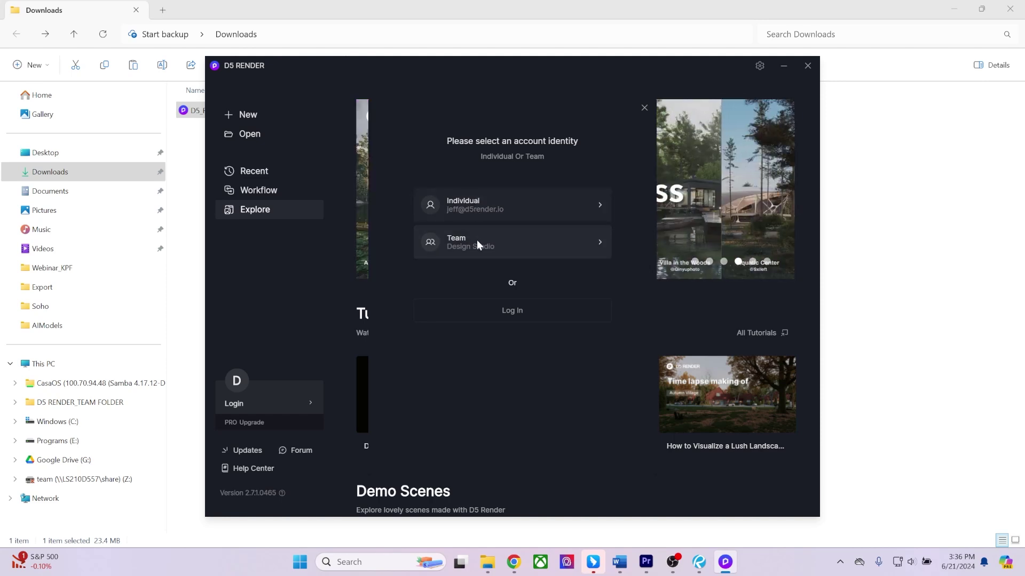
{"action": "left_click", "coordinate": [477, 243]}
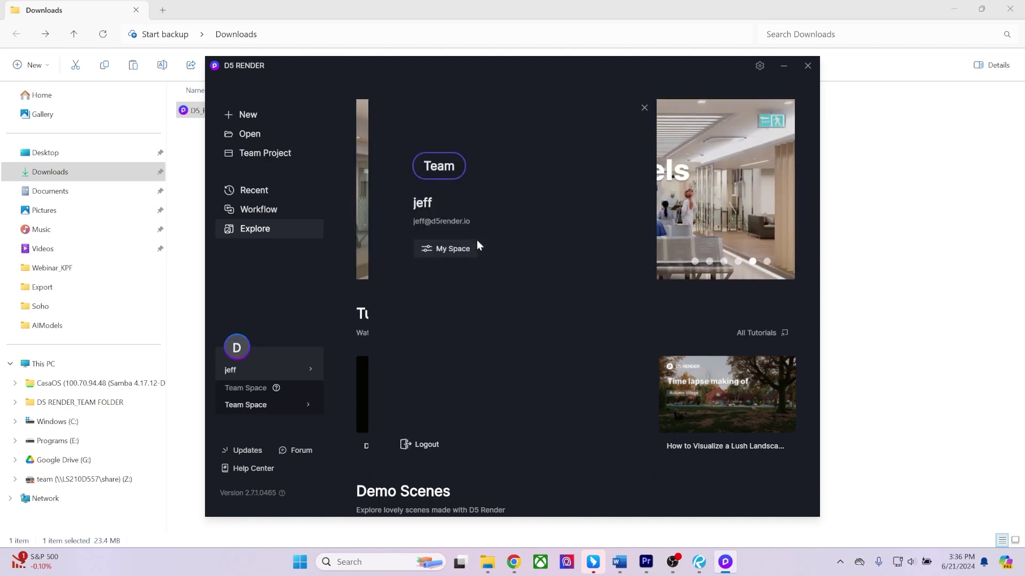
{"action": "left_click", "coordinate": [644, 107]}
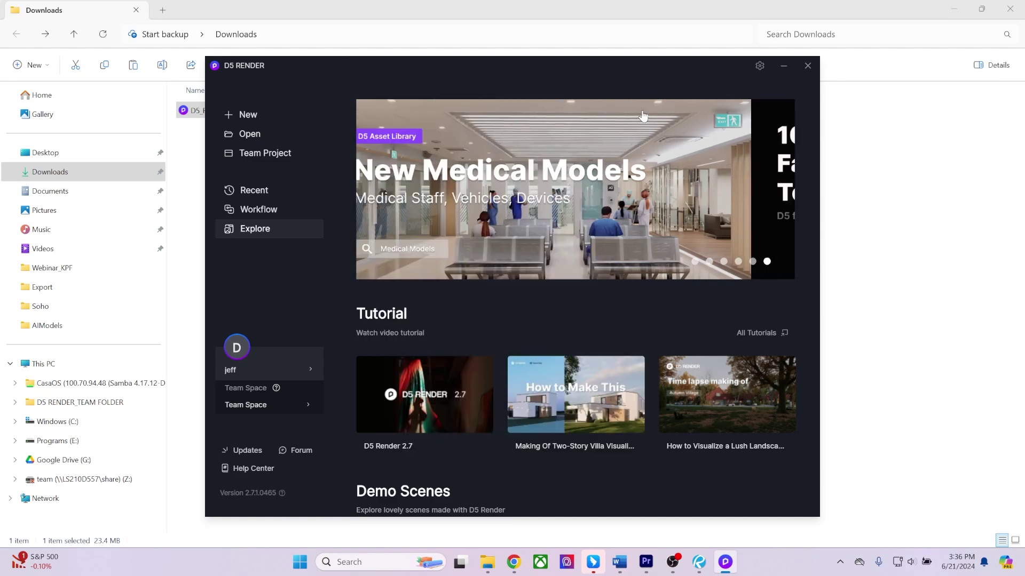
Open Preferences and scroll through the installed widgets in the Widget tab.
{"action": "left_click", "coordinate": [759, 66]}
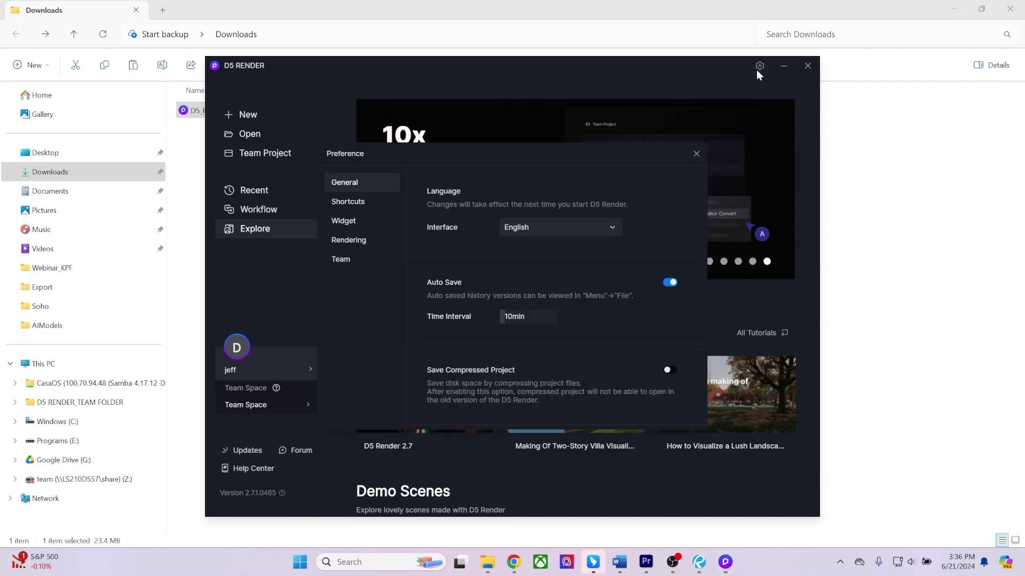
{"action": "left_click", "coordinate": [351, 220]}
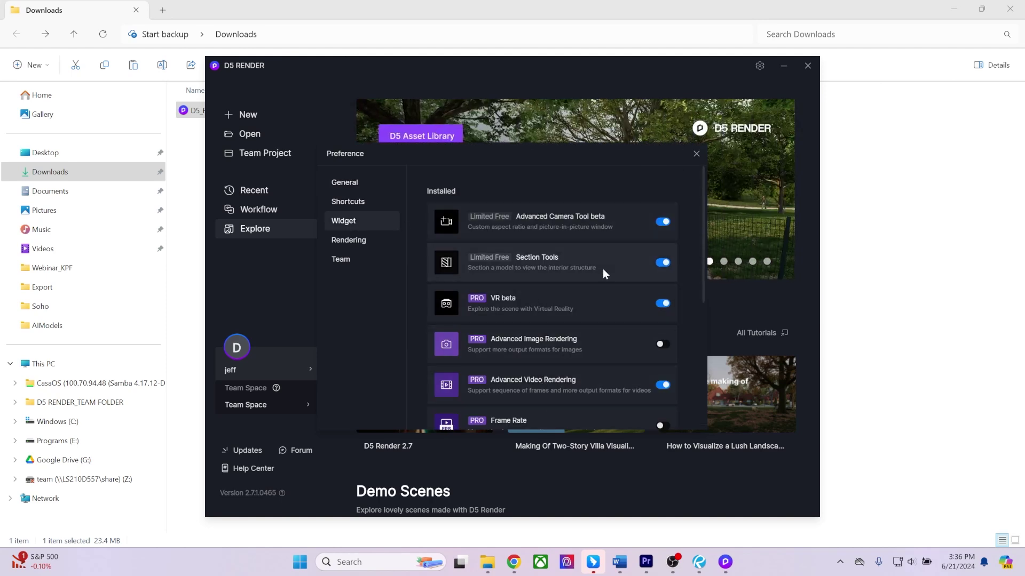
{"action": "scroll", "coordinate": [603, 270], "scroll_direction": "down", "scroll_amount": 5}
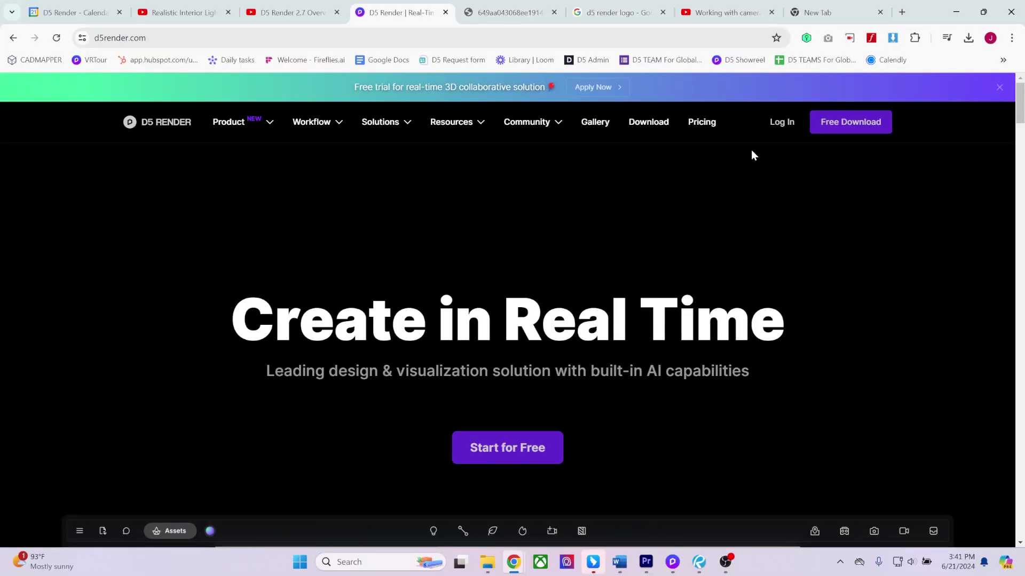
Download the SketchUp LiveSync installer from the D5 download page and open it.
{"action": "left_click", "coordinate": [640, 123]}
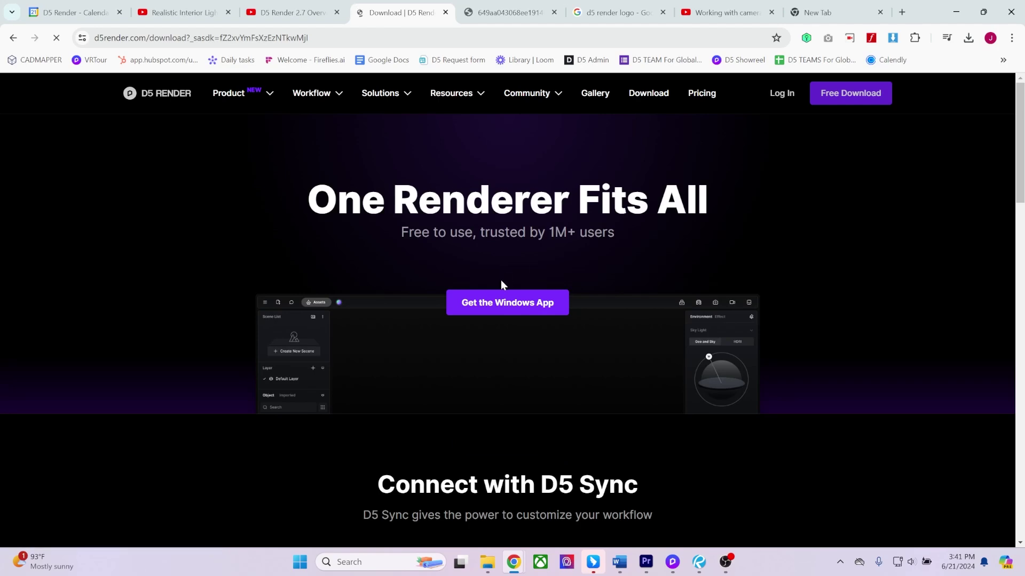
{"action": "scroll", "coordinate": [500, 280], "scroll_direction": "down", "scroll_amount": 8}
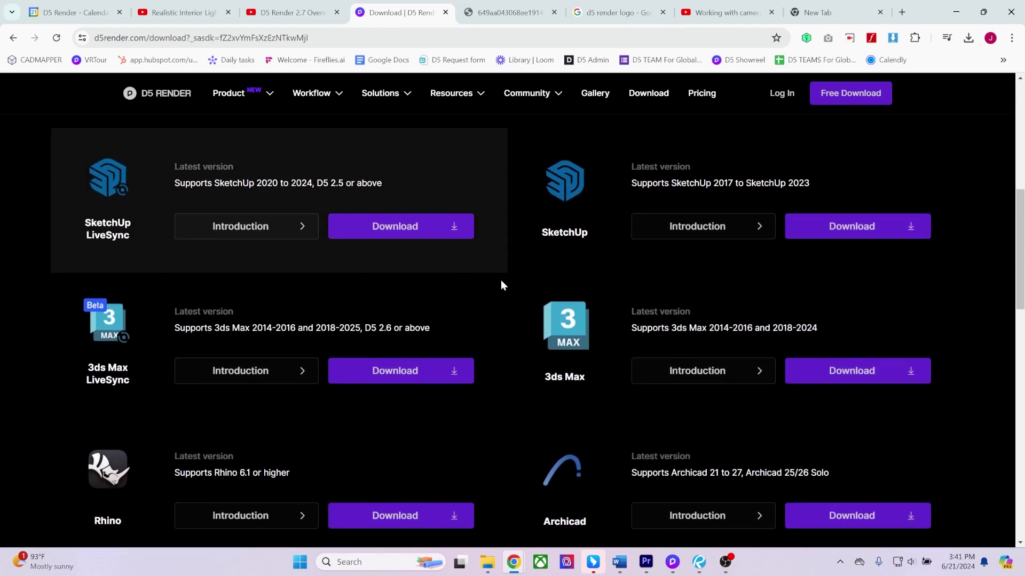
{"action": "scroll", "coordinate": [500, 282], "scroll_direction": "down", "scroll_amount": 7}
{"action": "scroll", "coordinate": [500, 283], "scroll_direction": "up", "scroll_amount": 6}
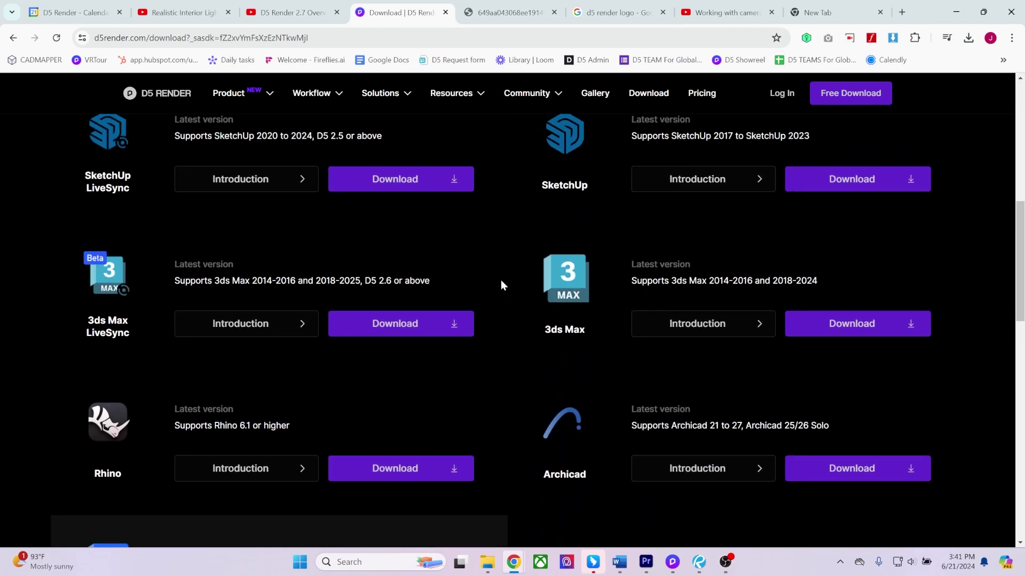
{"action": "scroll", "coordinate": [501, 283], "scroll_direction": "up", "scroll_amount": 5}
{"action": "scroll", "coordinate": [460, 348], "scroll_direction": "down", "scroll_amount": 2}
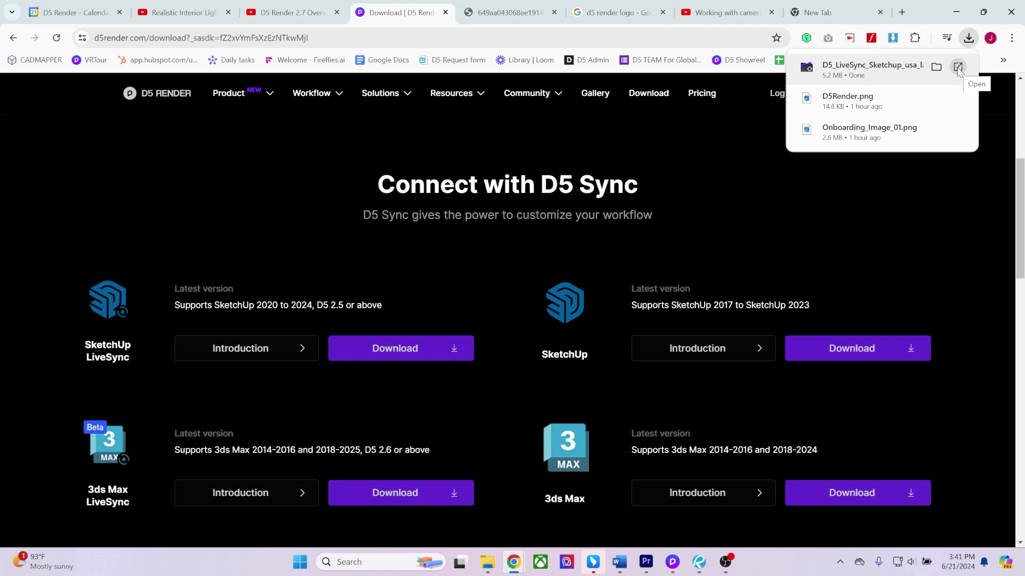
{"action": "left_click", "coordinate": [958, 68]}
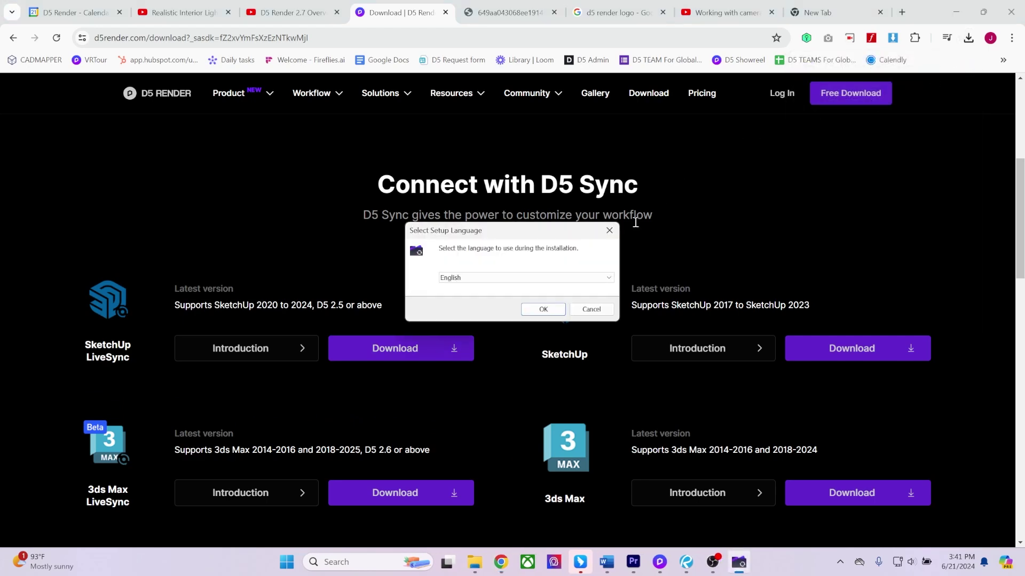
Install LiveSync for SketchUp in English after accepting the license agreement.
{"action": "left_click", "coordinate": [543, 309]}
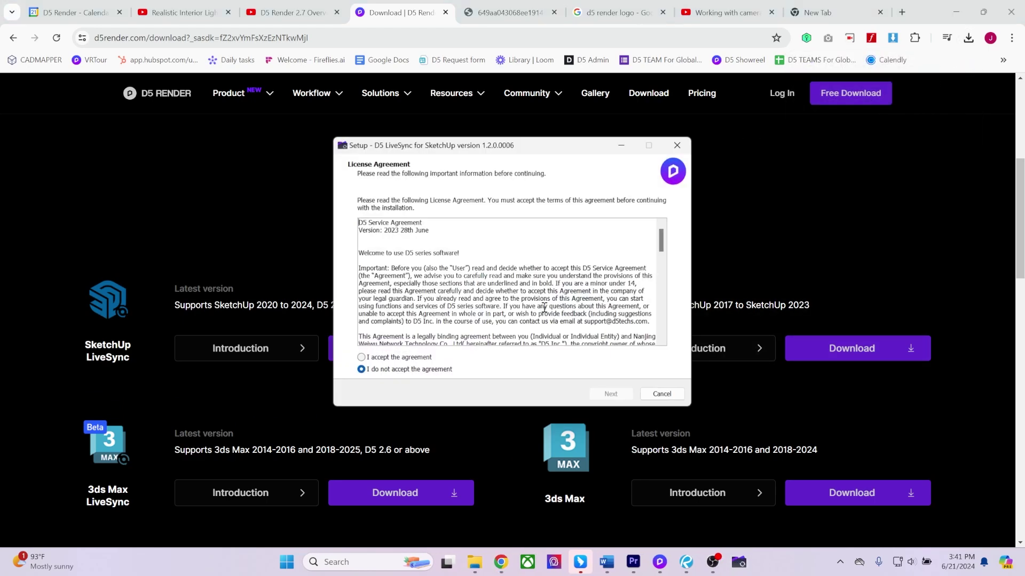
{"action": "left_click", "coordinate": [372, 360]}
{"action": "left_click", "coordinate": [609, 395]}
{"action": "left_click", "coordinate": [610, 394]}
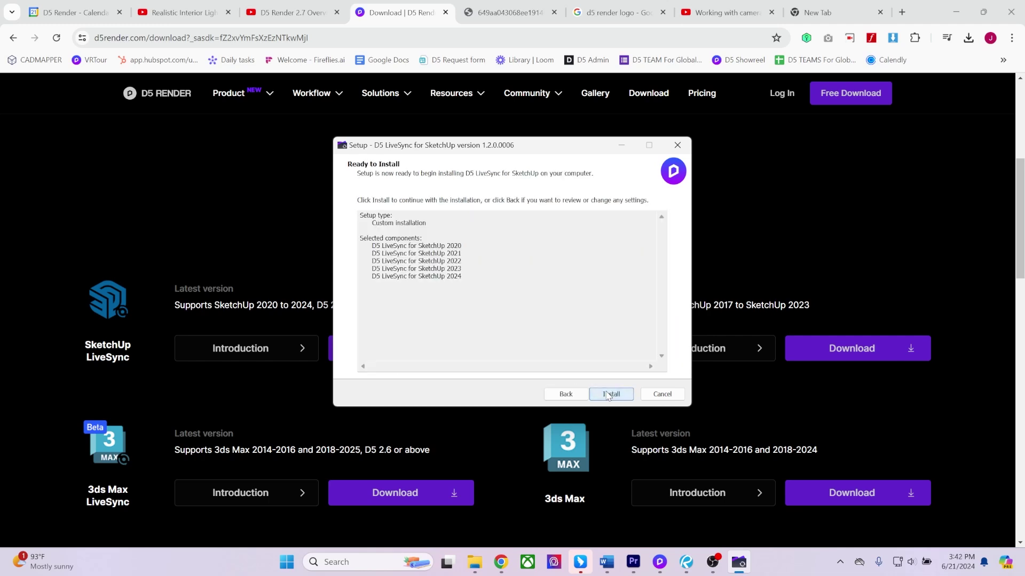
{"action": "left_click", "coordinate": [609, 395]}
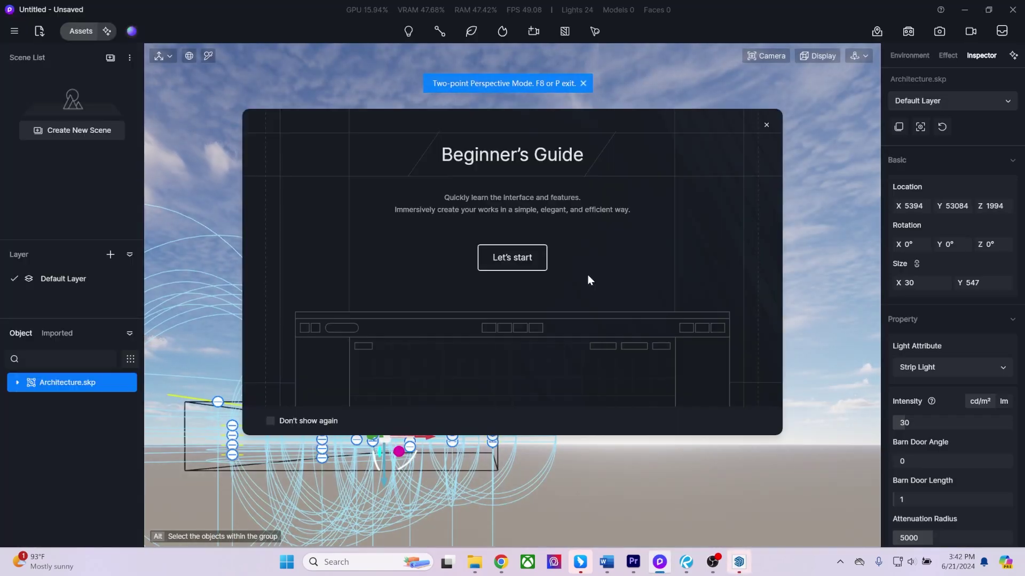
Dismiss D5's Beginner's Guide and restore the SketchUp window beside D5 Render.
{"action": "left_click", "coordinate": [767, 125]}
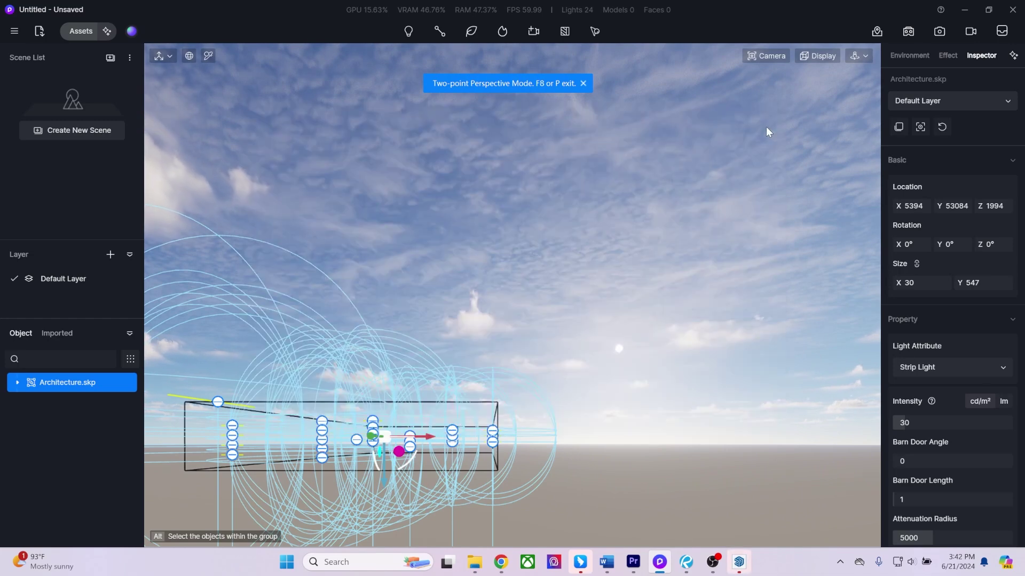
{"action": "mouse_move", "coordinate": [738, 562]}
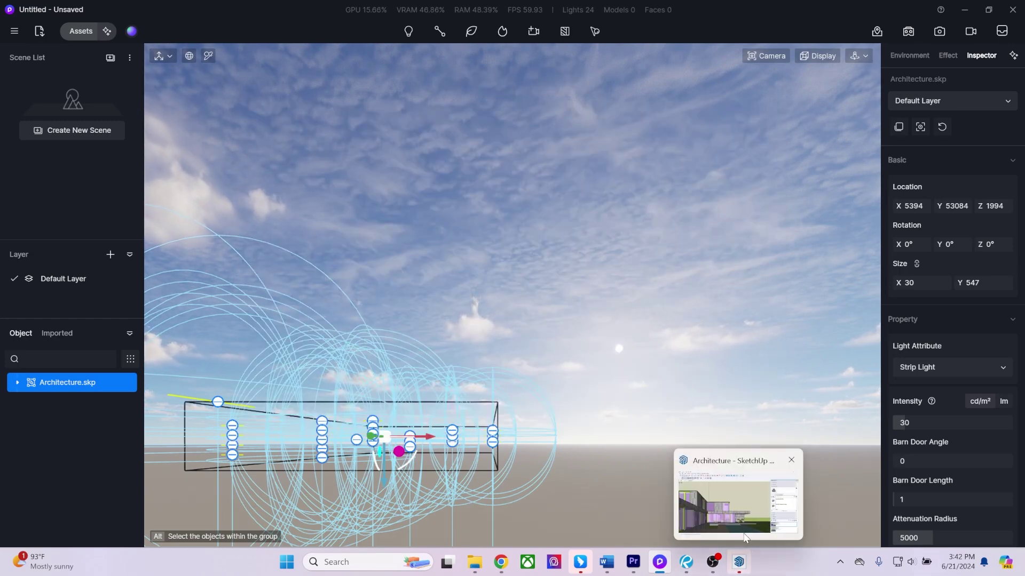
{"action": "mouse_move", "coordinate": [745, 514]}
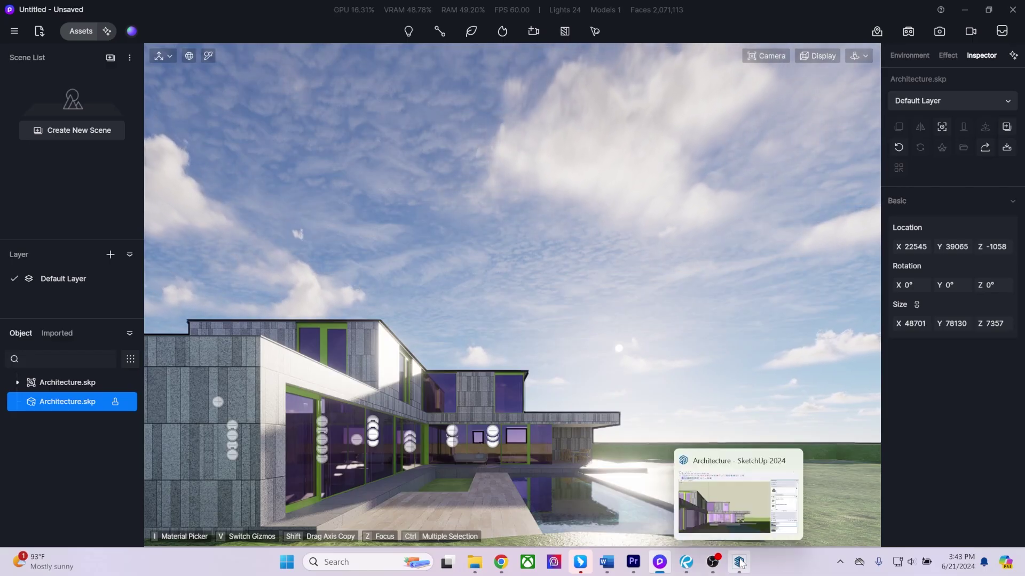
{"action": "left_click", "coordinate": [739, 562]}
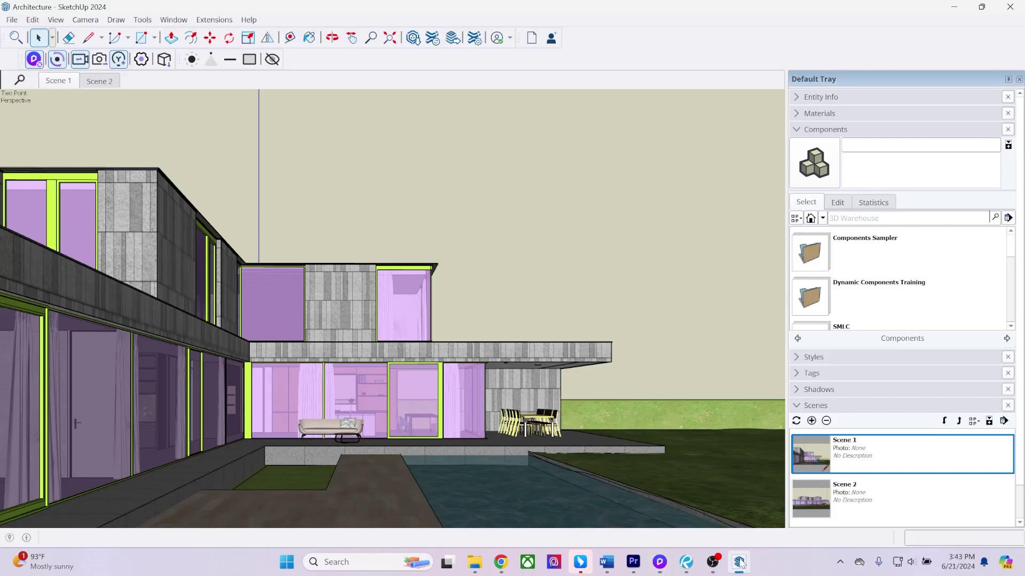
{"action": "left_click", "coordinate": [985, 10]}
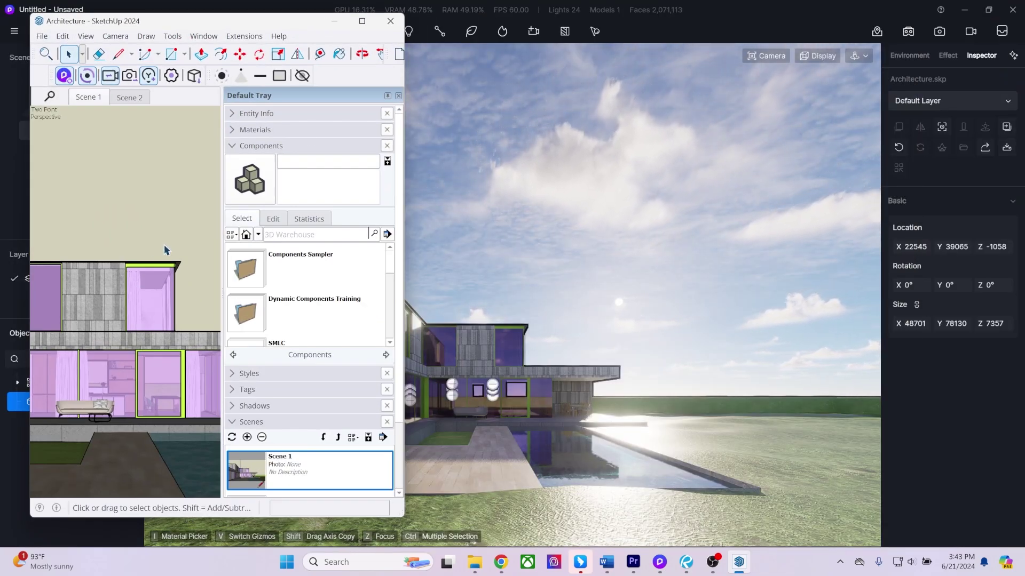
Push/Pull the dark slab face upward into a tall box.
{"action": "mouse_move", "coordinate": [154, 245]}
{"action": "middle_mouse_down"}
{"action": "mouse_move", "coordinate": [158, 267]}
{"action": "mouse_move", "coordinate": [70, 352]}
{"action": "middle_mouse_up"}
{"action": "scroll", "coordinate": [71, 353], "scroll_direction": "up", "scroll_amount": 10}
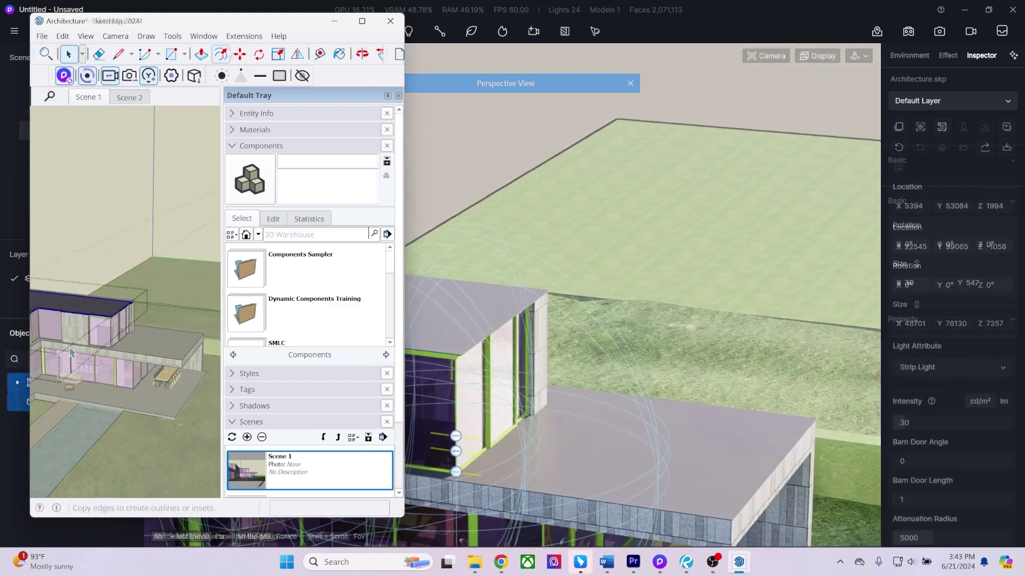
{"action": "key", "text": "p"}
{"action": "left_click", "coordinate": [98, 308]}
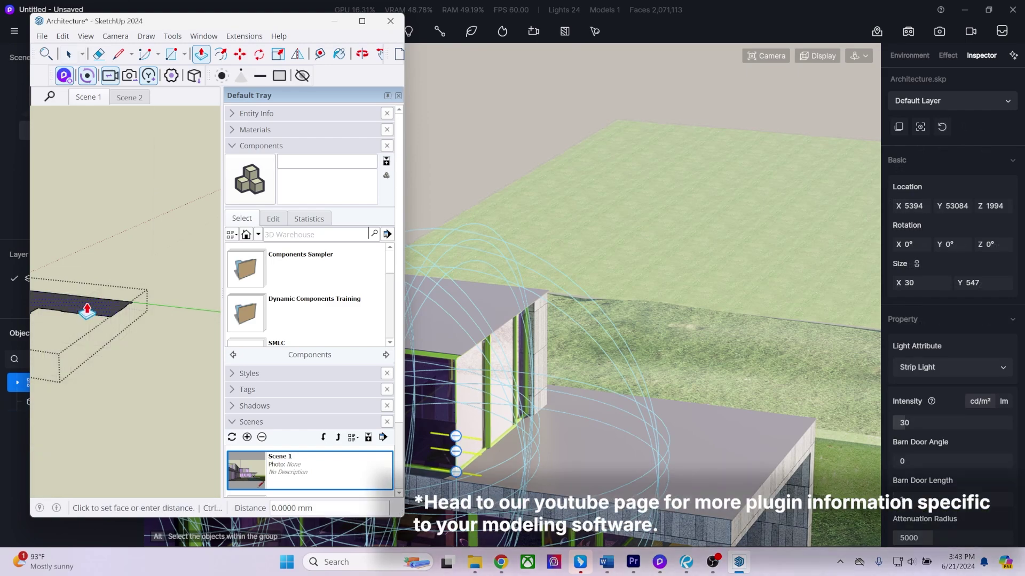
{"action": "left_click", "coordinate": [116, 299]}
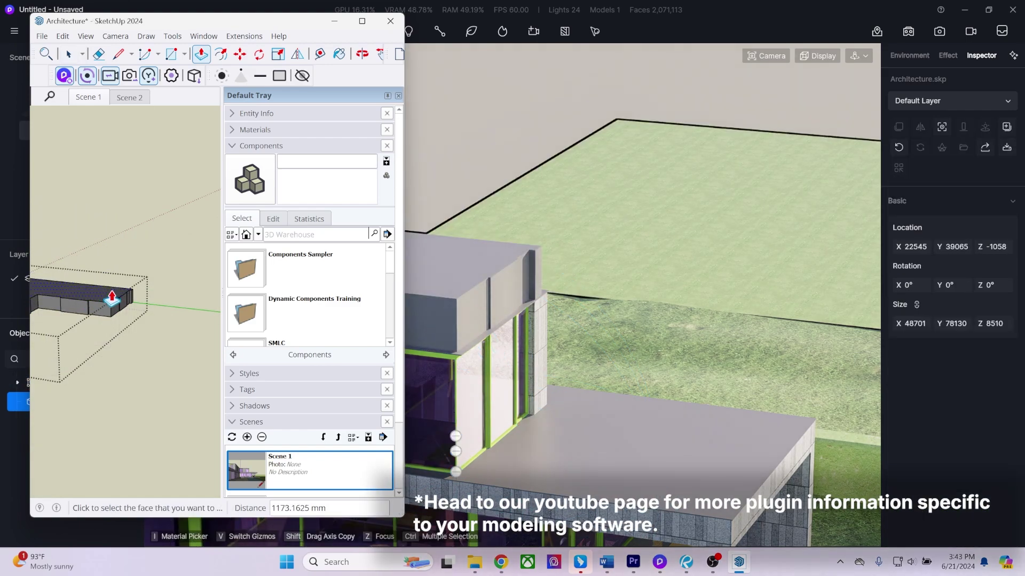
{"action": "left_click", "coordinate": [112, 299]}
{"action": "left_click", "coordinate": [132, 340]}
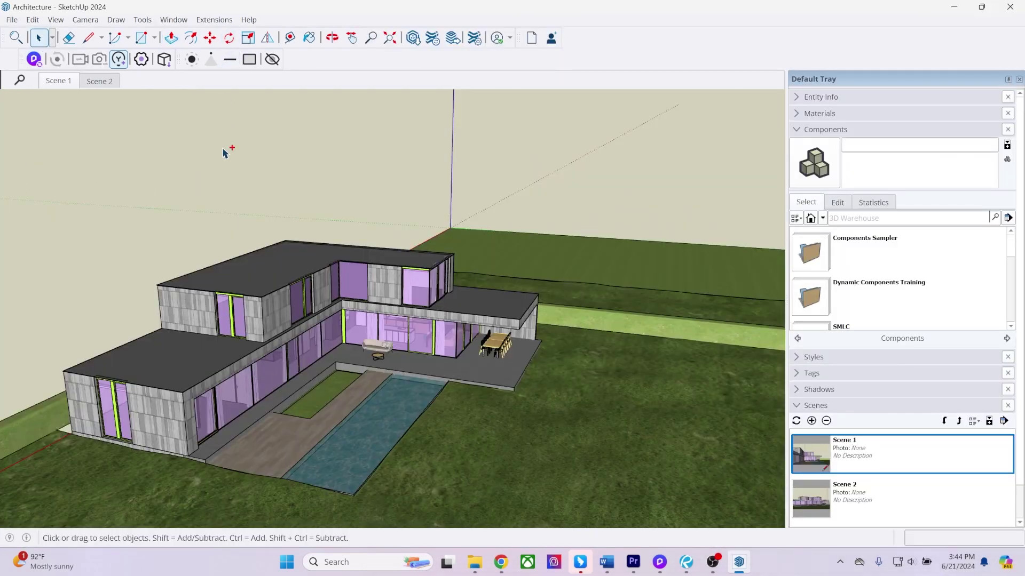
Export the whole villa via LiveSync as Architecture.d5a into Desktop > Downloads.
{"action": "key", "text": "ctrl+a"}
{"action": "left_click", "coordinate": [164, 59]}
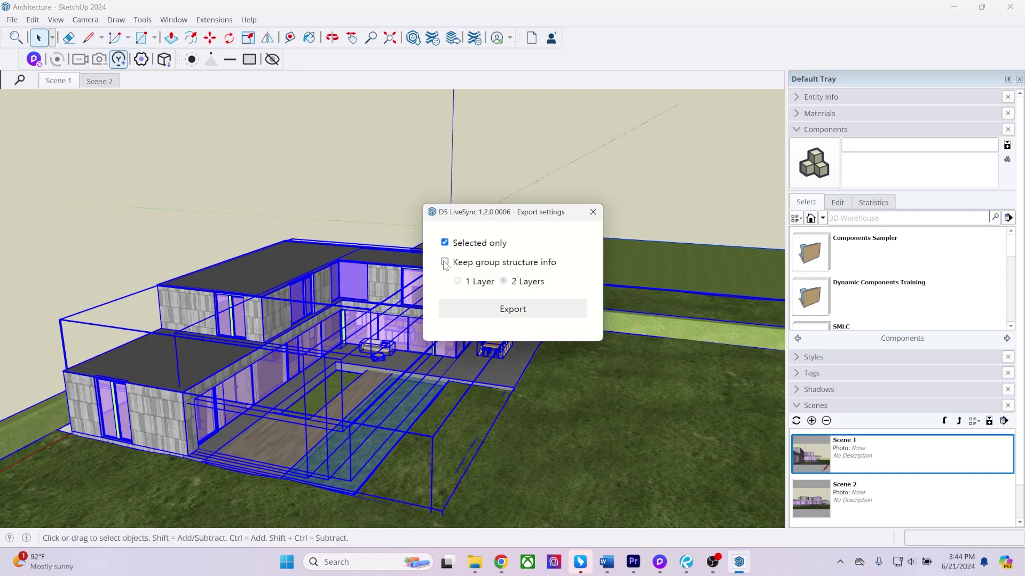
{"action": "left_click", "coordinate": [488, 319]}
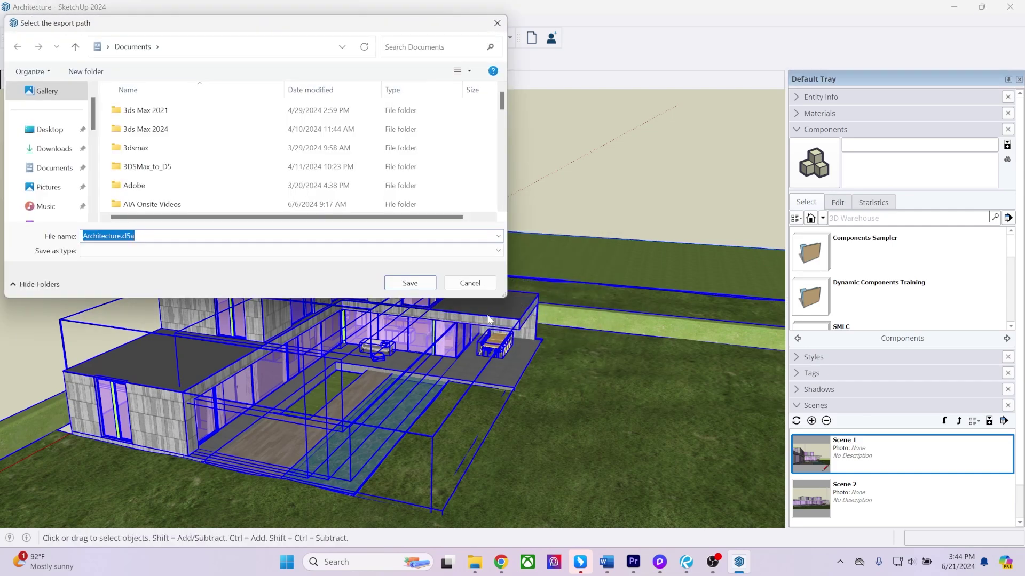
{"action": "left_click", "coordinate": [66, 138]}
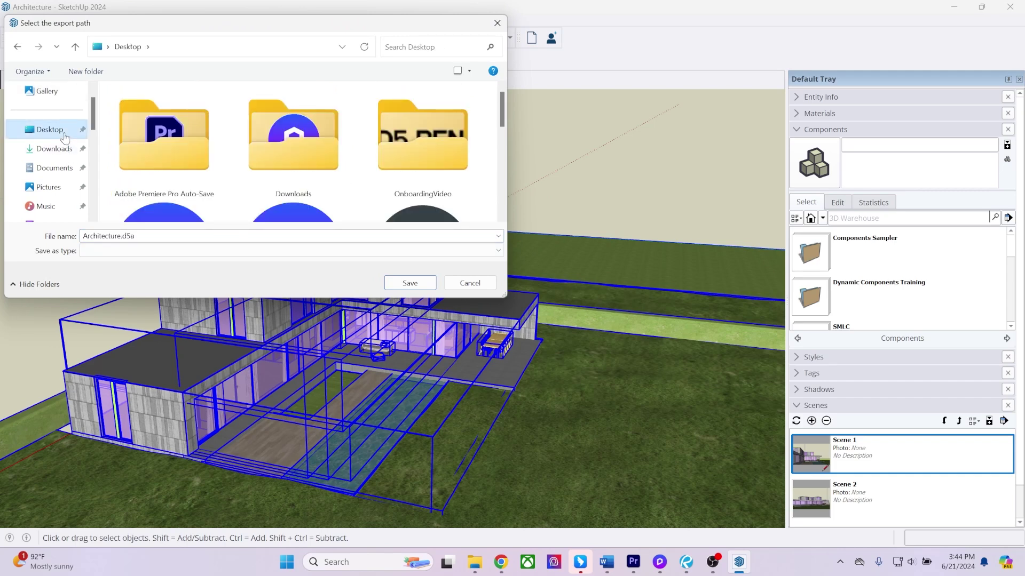
{"action": "double_click", "coordinate": [282, 139]}
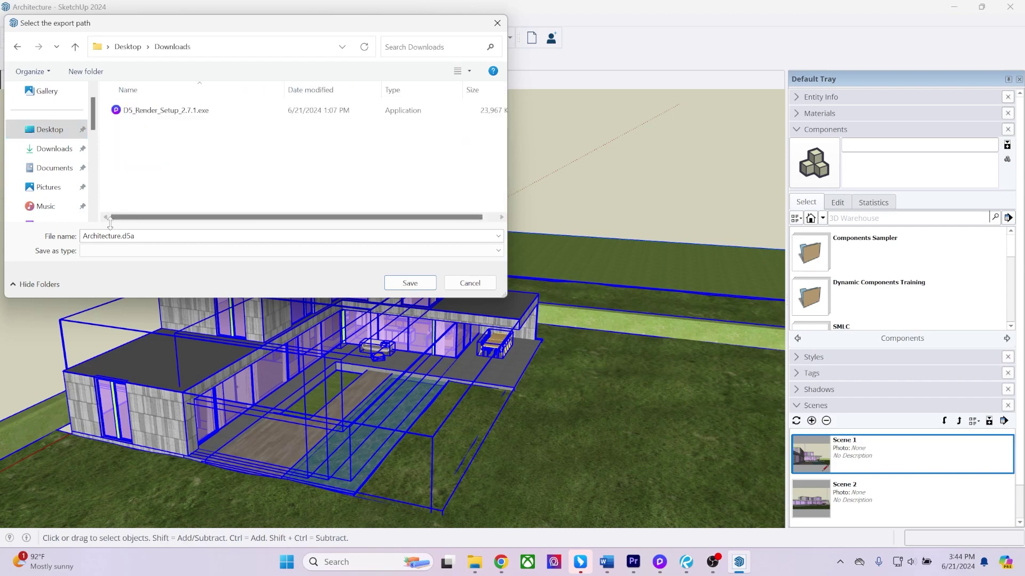
{"action": "left_click", "coordinate": [424, 288]}
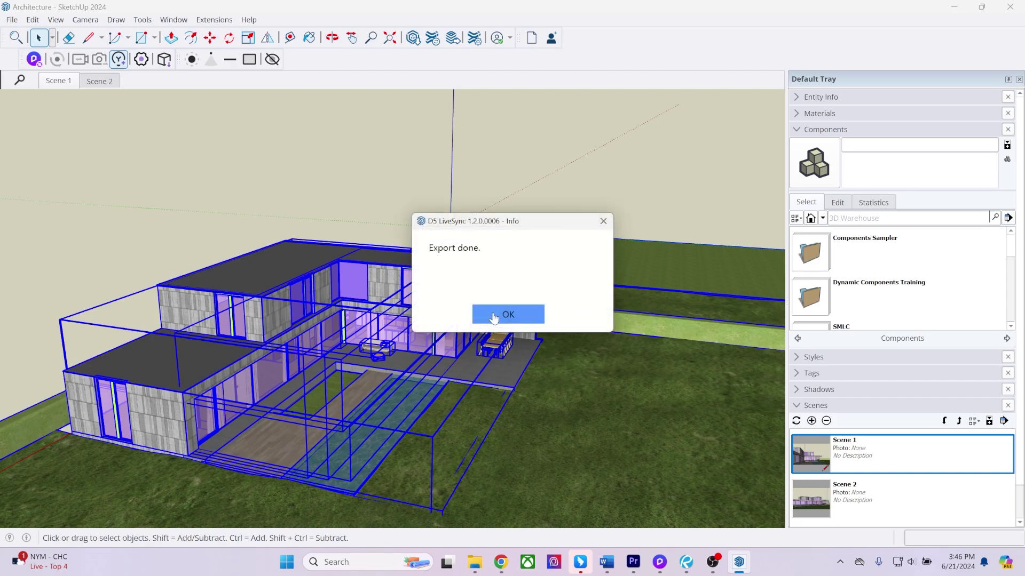
{"action": "left_click", "coordinate": [493, 316]}
Back in D5 Render, import Architecture.d5a from the Downloads folder.
{"action": "mouse_move", "coordinate": [660, 562]}
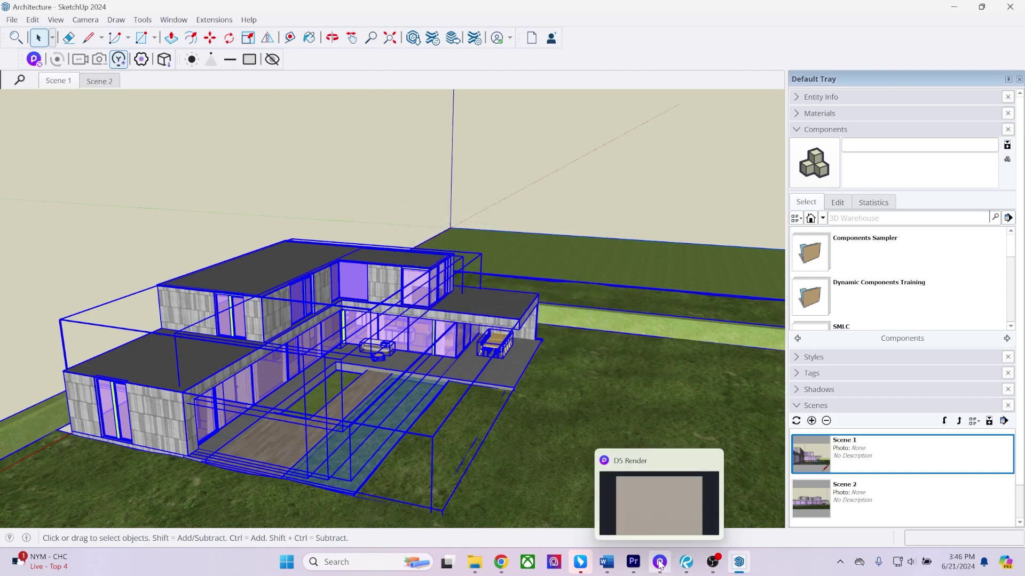
{"action": "left_click", "coordinate": [660, 520]}
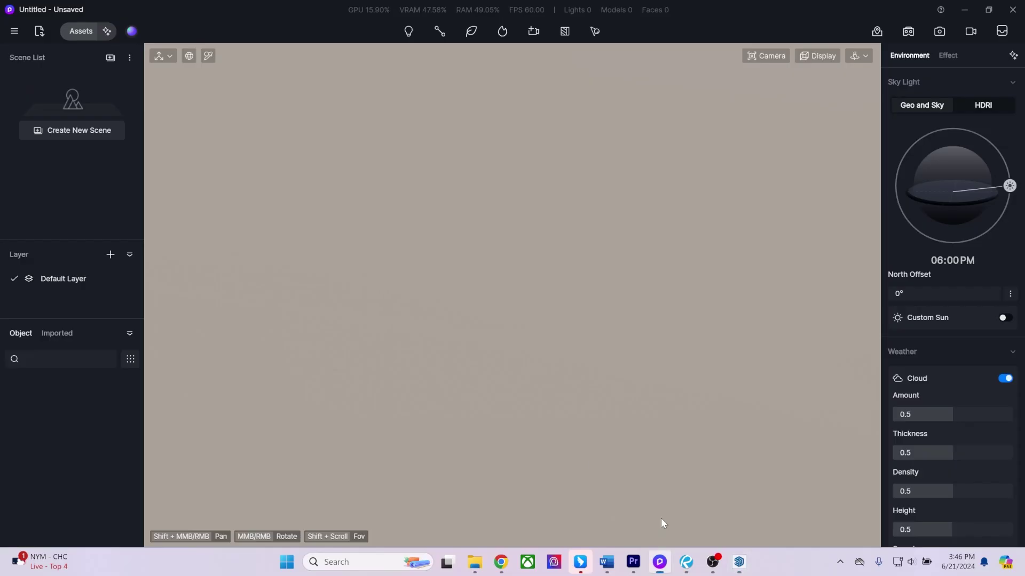
{"action": "left_click", "coordinate": [40, 33]}
{"action": "double_click", "coordinate": [295, 128]}
{"action": "double_click", "coordinate": [162, 98]}
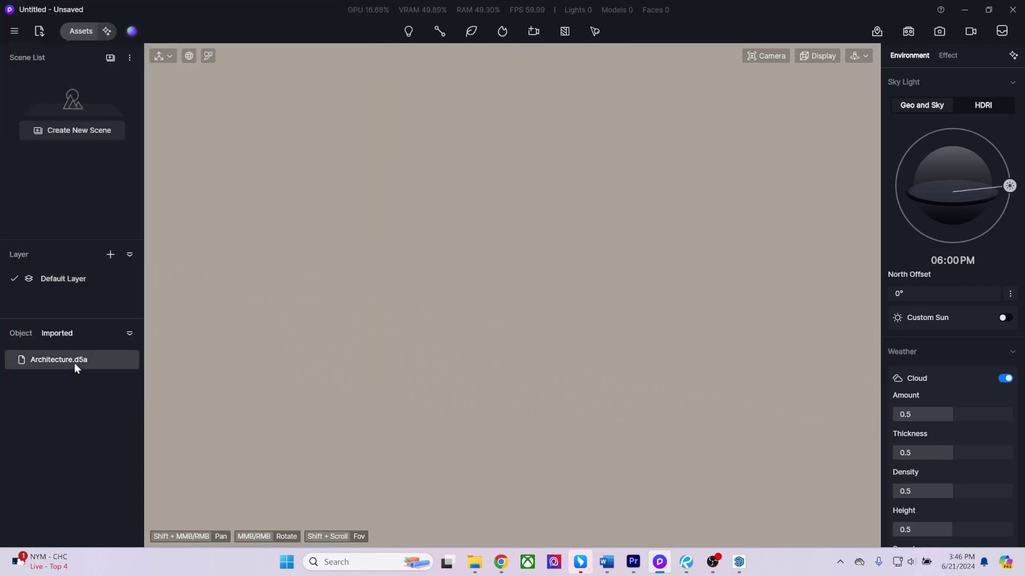
Place the villa model in the scene and sync it to its SketchUp coordinates.
{"action": "left_click", "coordinate": [75, 361]}
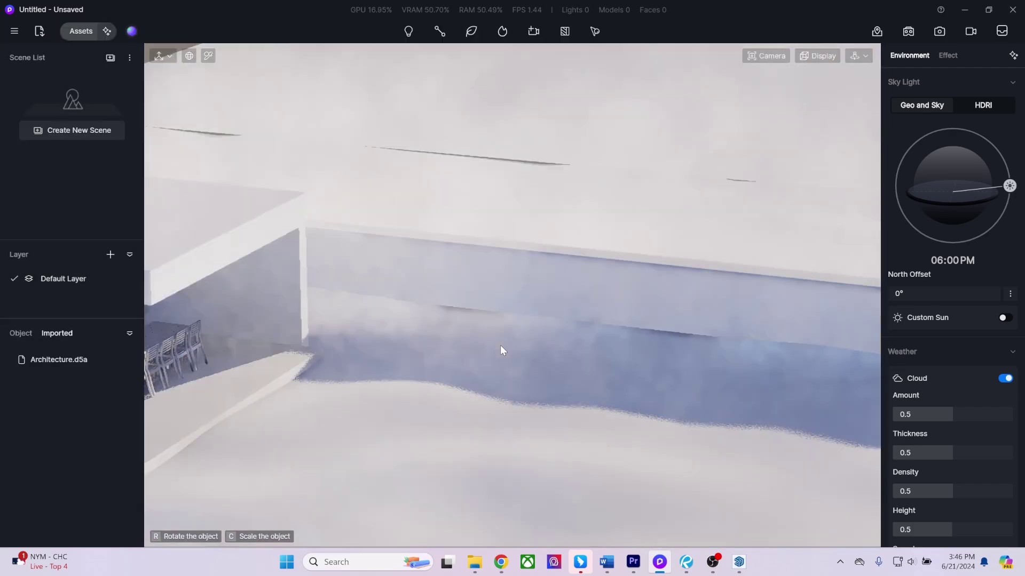
{"action": "left_click", "coordinate": [501, 348]}
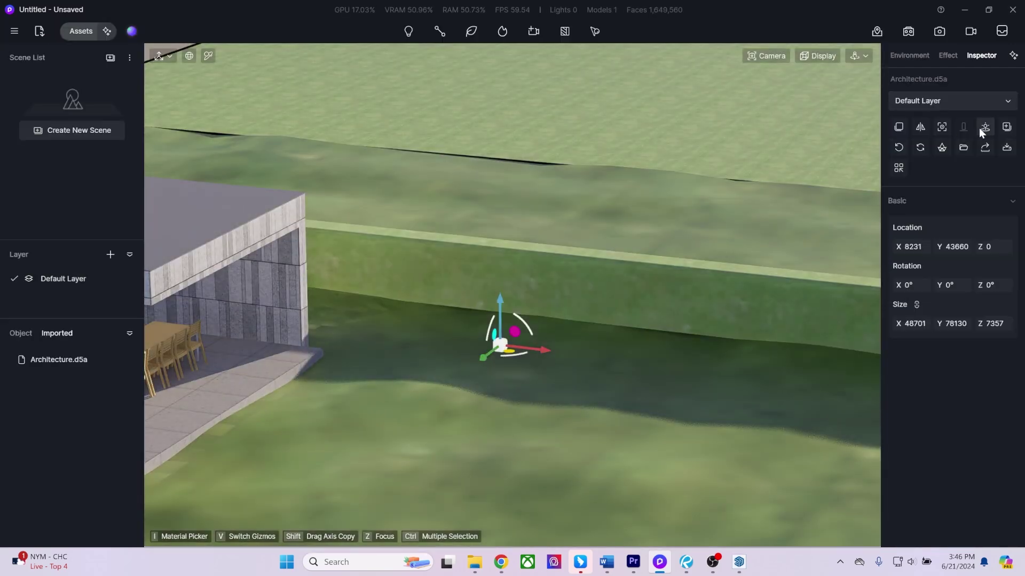
{"action": "left_click", "coordinate": [982, 128]}
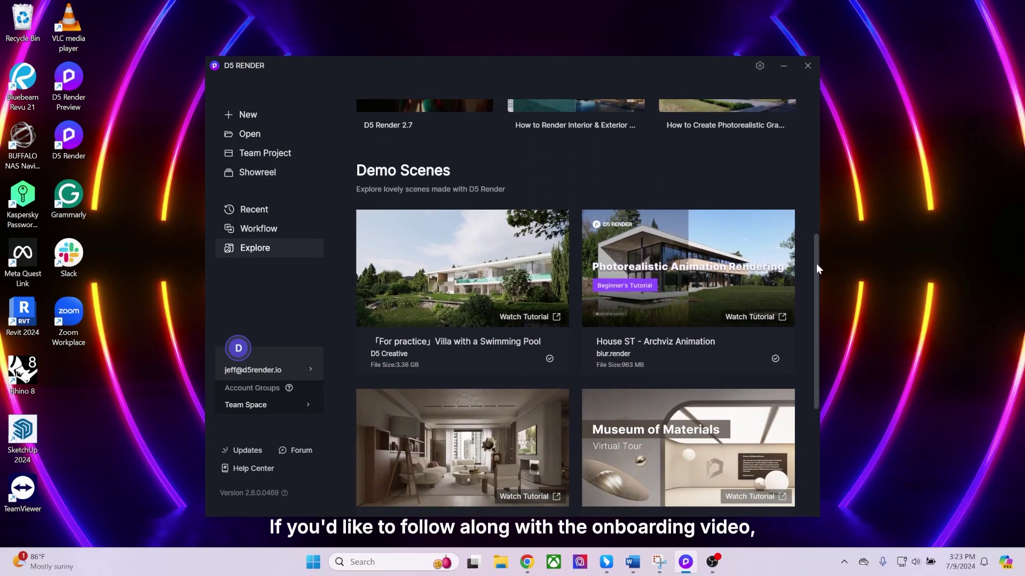
Open the Villa with a Swimming Pool demo scene and dismiss the Beginner's Guide.
{"action": "left_click", "coordinate": [377, 351]}
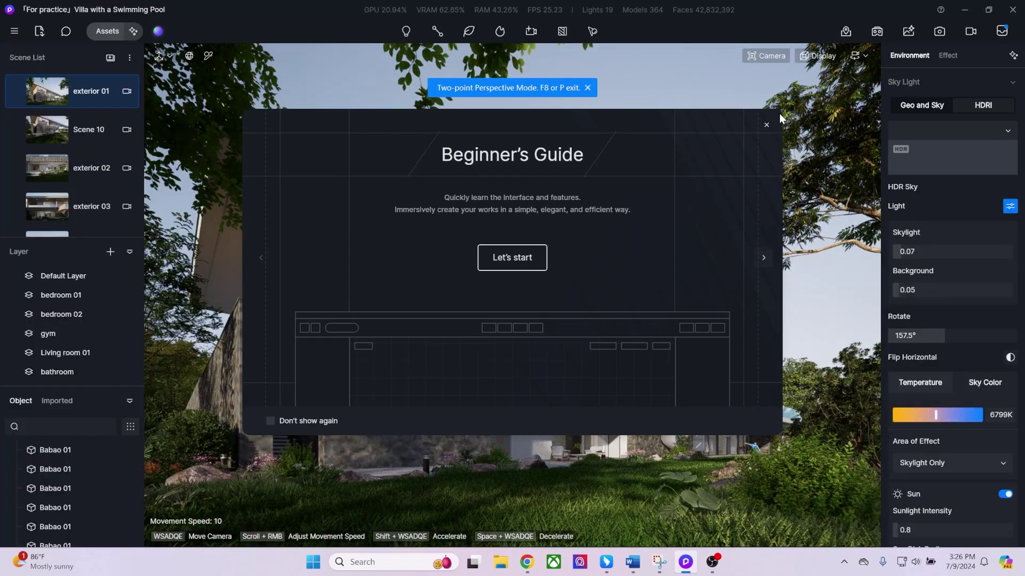
{"action": "left_click", "coordinate": [766, 126]}
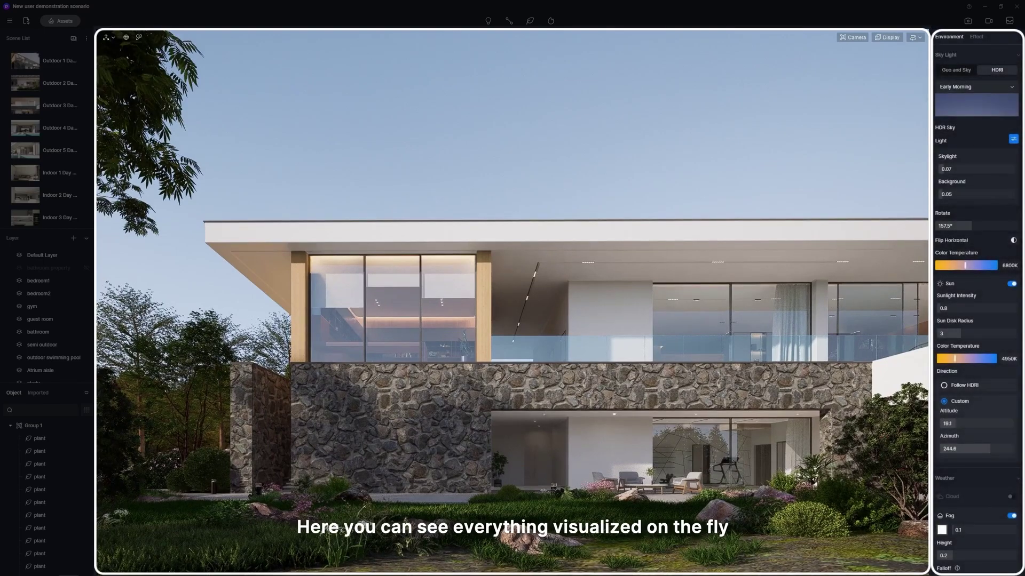
Swing the sun's azimuth, then pick the stone wall material directly in the scene.
{"action": "mouse_move", "coordinate": [972, 449]}
{"action": "left_mouse_down"}
{"action": "mouse_move", "coordinate": [946, 450]}
{"action": "mouse_move", "coordinate": [966, 451]}
{"action": "left_mouse_up"}
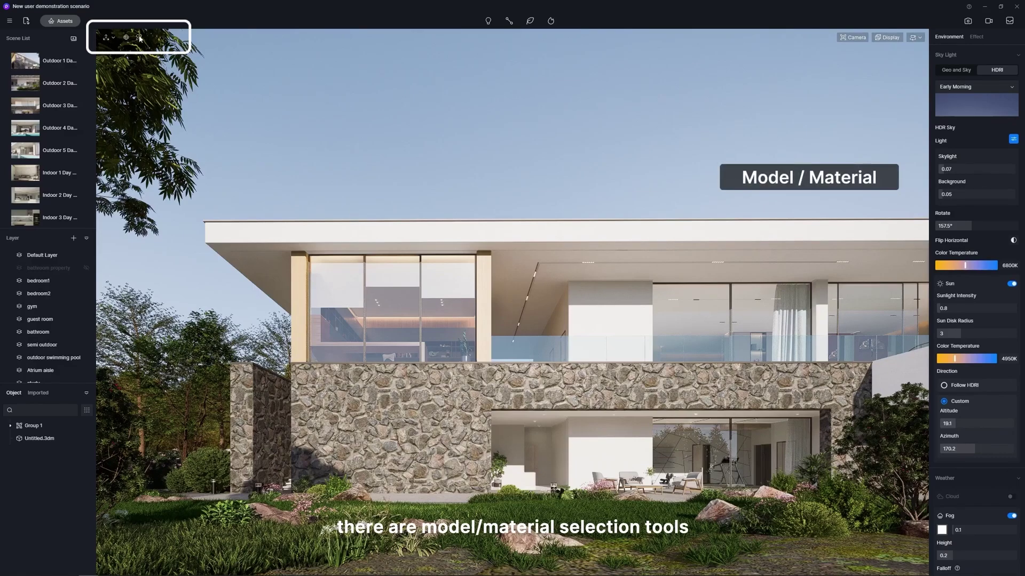
{"action": "left_click", "coordinate": [140, 39]}
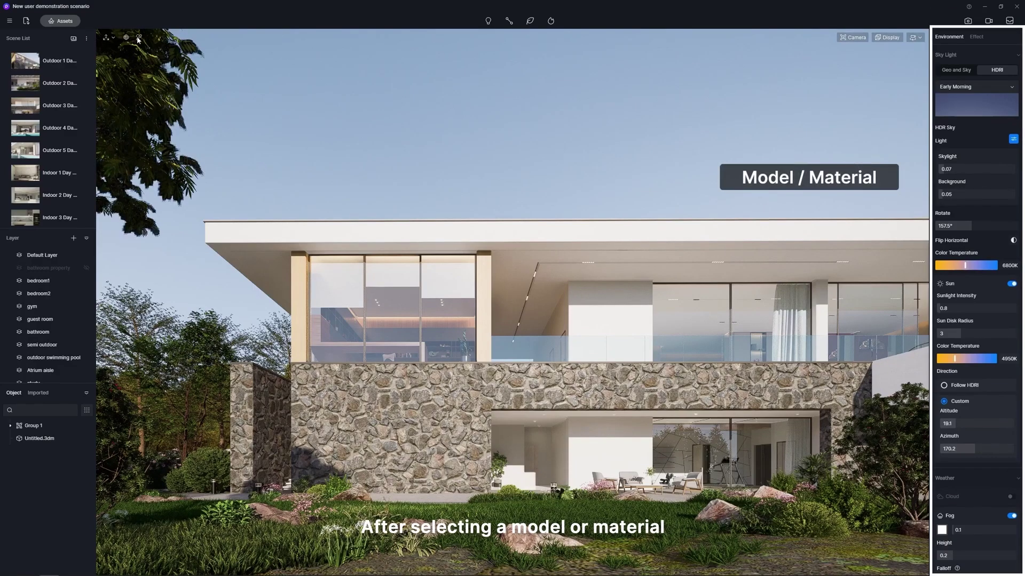
{"action": "left_click", "coordinate": [429, 402]}
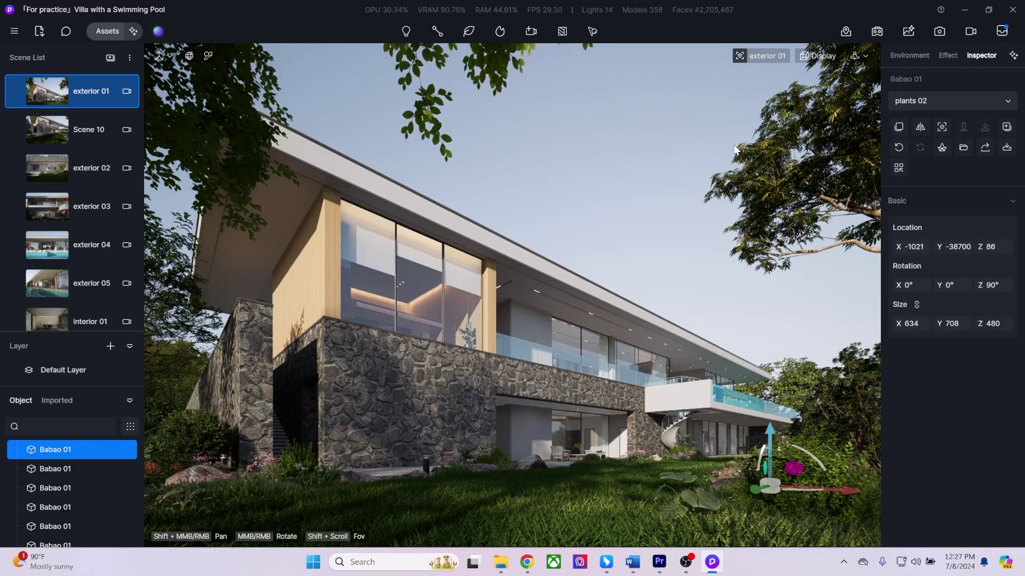
Switch camera navigation to Fly mode and fly toward the stone wall and back out.
{"action": "left_click", "coordinate": [859, 56]}
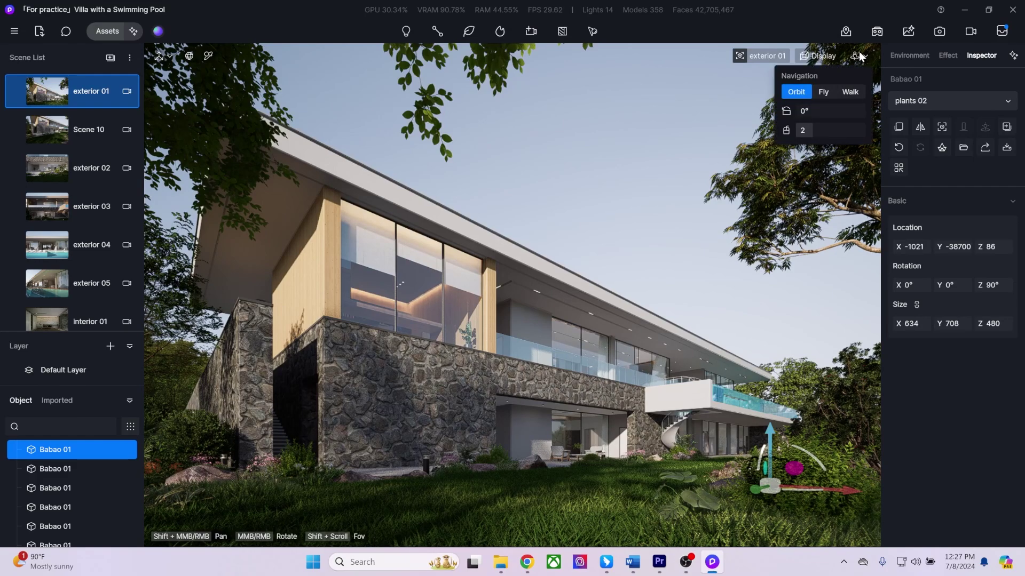
{"action": "left_click", "coordinate": [824, 91]}
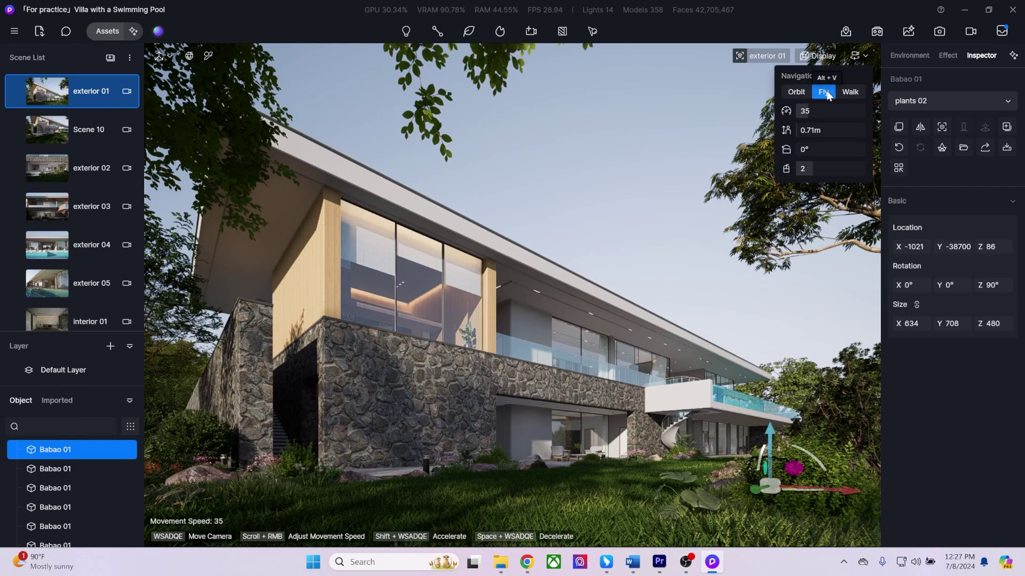
{"action": "key", "text": "w"}
{"action": "right_click_drag", "start_coordinate": [505, 293], "coordinate": [491, 358]}
{"action": "key", "text": "w"}
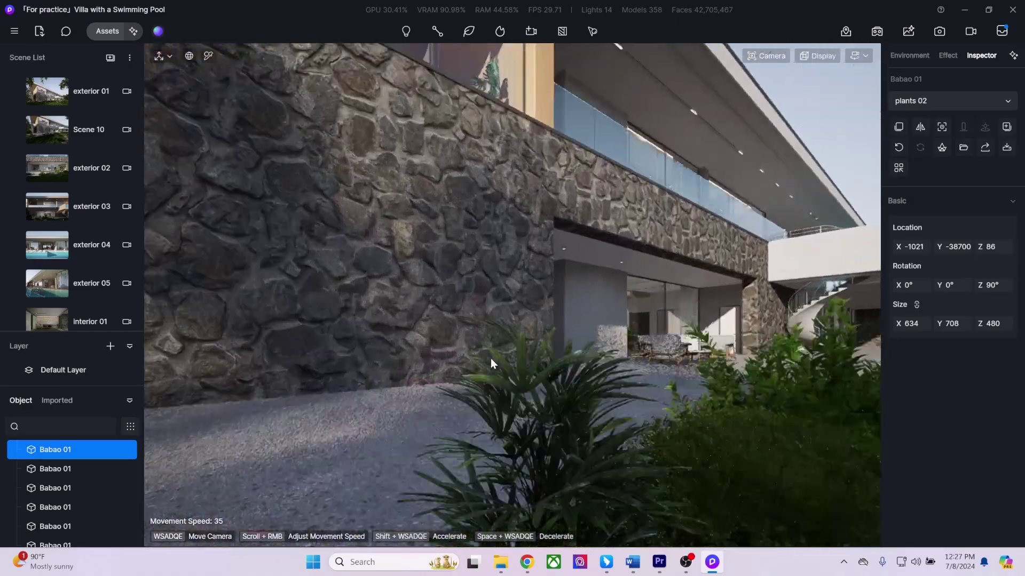
{"action": "key", "text": "s"}
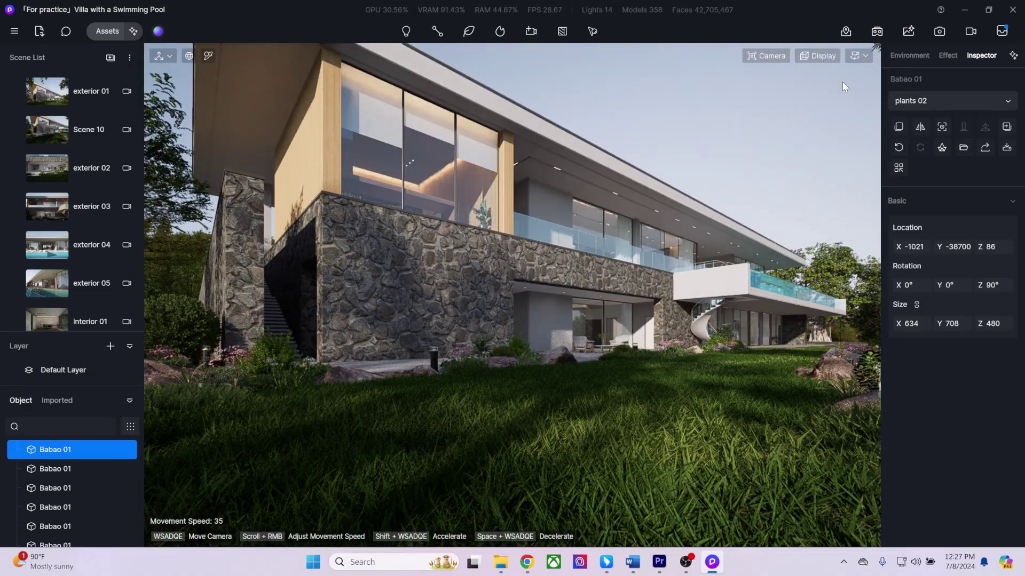
Lower the movement speed to 10 and fly forward and back around the villa.
{"action": "left_click", "coordinate": [855, 56]}
{"action": "left_click", "coordinate": [810, 111]}
{"action": "type", "text": "10"}
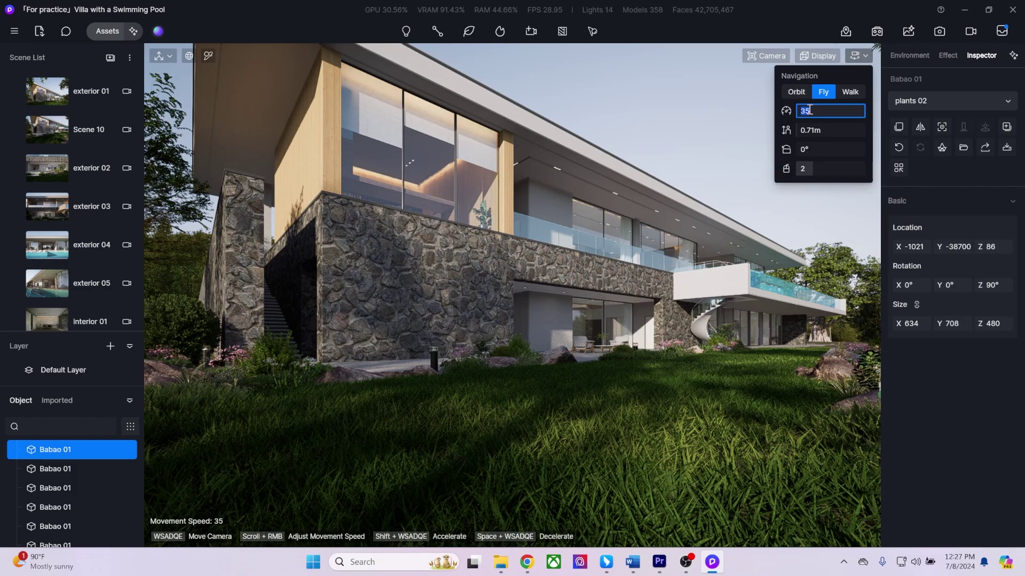
{"action": "key", "text": "Return"}
{"action": "key", "text": "w"}
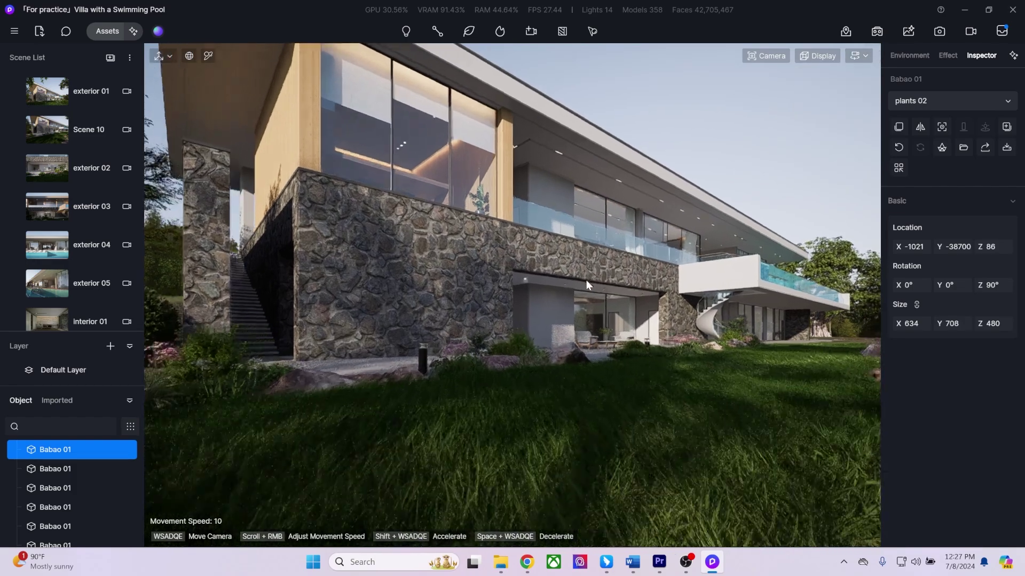
{"action": "key", "text": "s"}
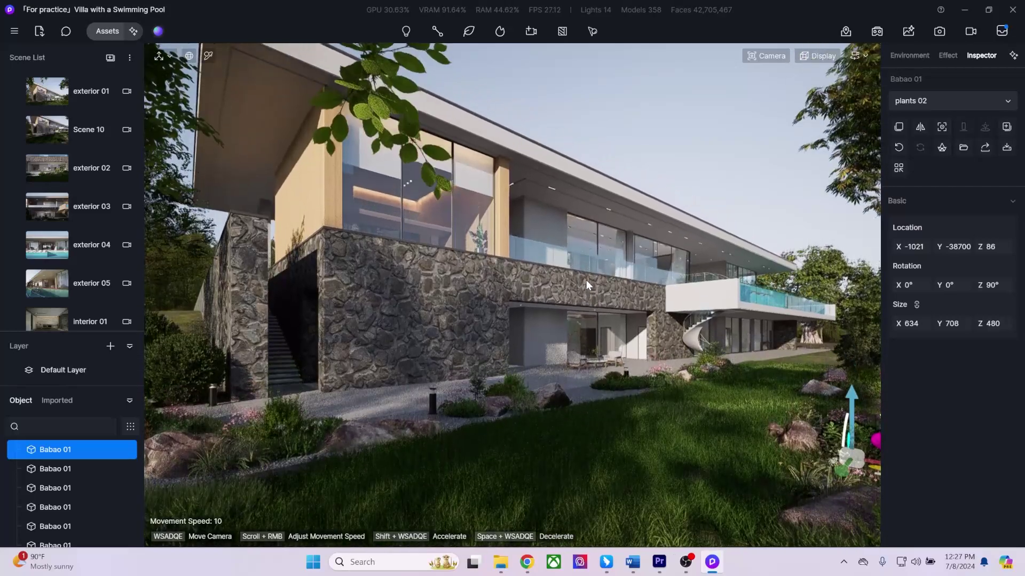
{"action": "key", "text": "w"}
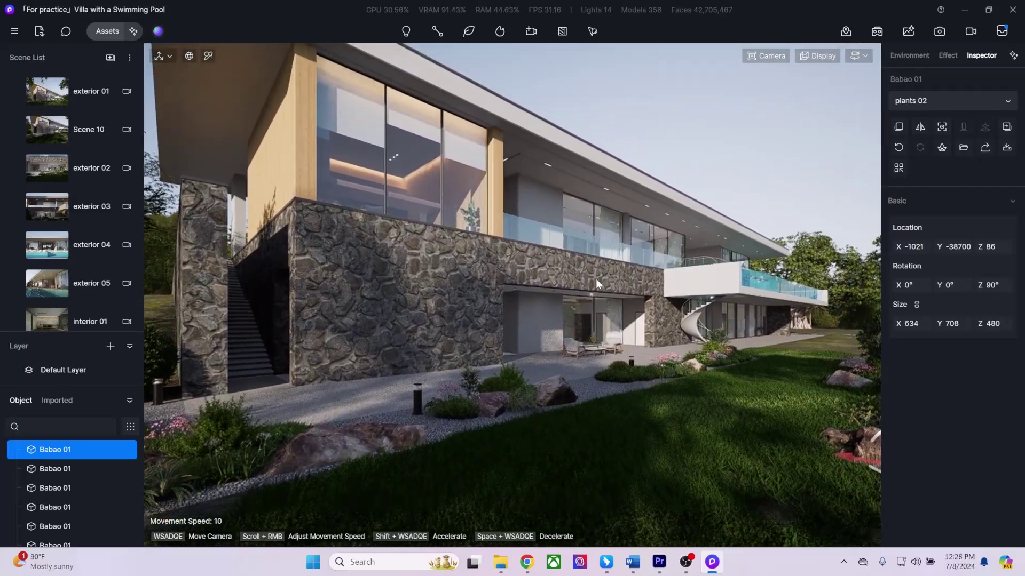
Try Smooth realtime quality, then set it back to Precise.
{"action": "left_click", "coordinate": [859, 56]}
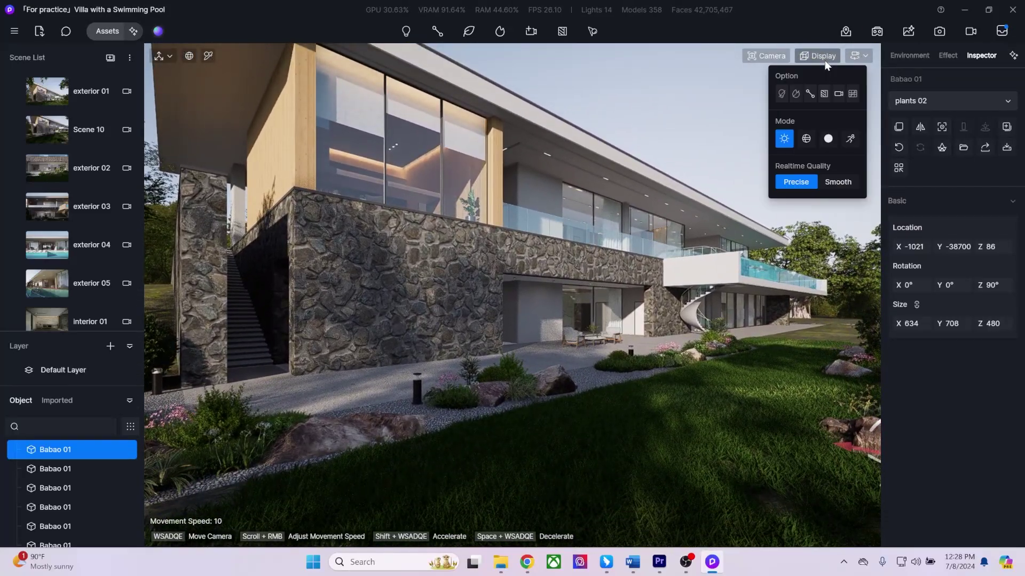
{"action": "left_click", "coordinate": [832, 182]}
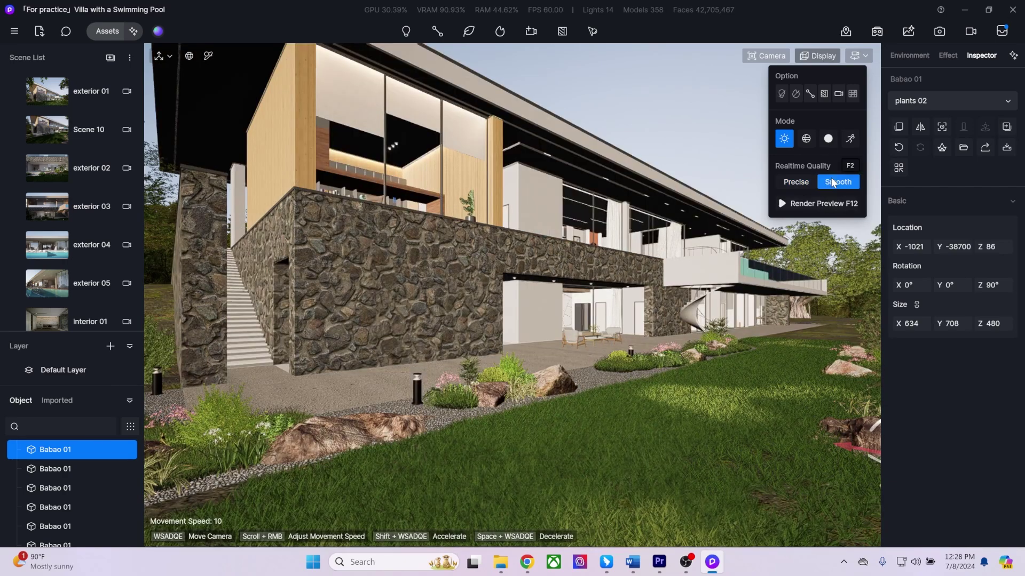
{"action": "left_click", "coordinate": [798, 181]}
Narrow the camera field of view to 75.5°, then reset it to 90°.
{"action": "left_click", "coordinate": [777, 57]}
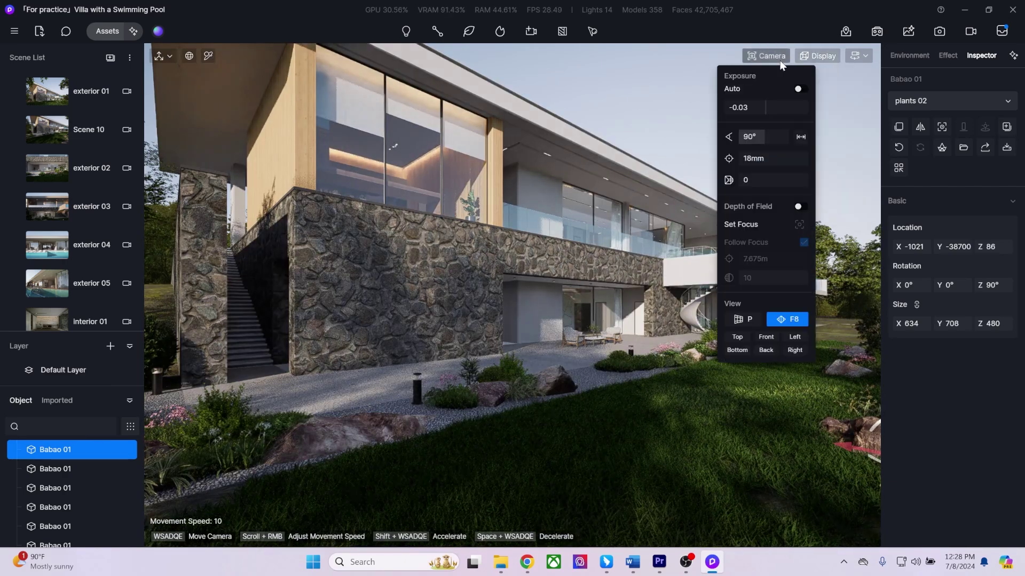
{"action": "mouse_move", "coordinate": [766, 134]}
{"action": "left_mouse_down"}
{"action": "mouse_move", "coordinate": [739, 134]}
{"action": "mouse_move", "coordinate": [761, 133]}
{"action": "left_mouse_up"}
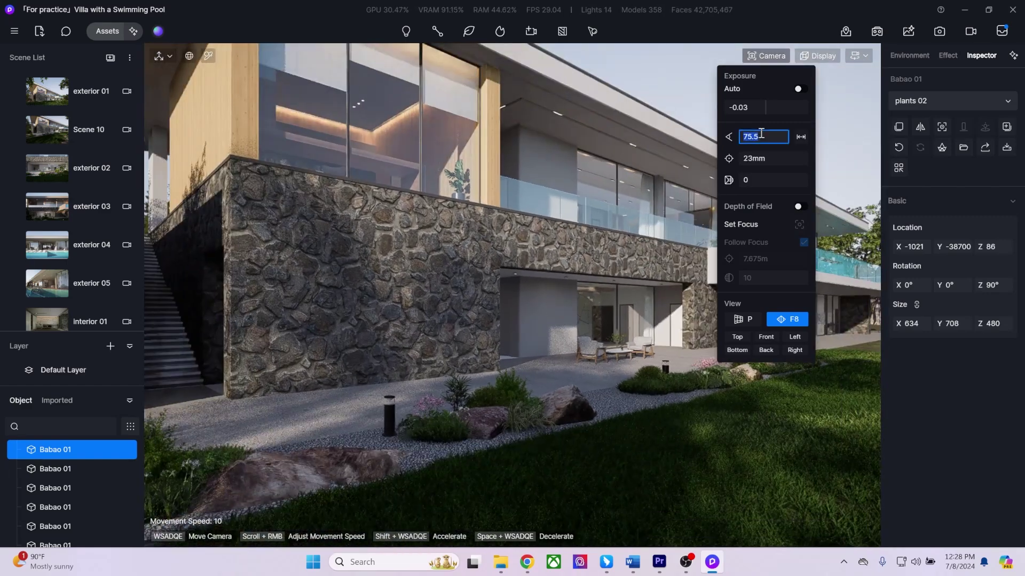
{"action": "type", "text": "90"}
{"action": "key", "text": "Return"}
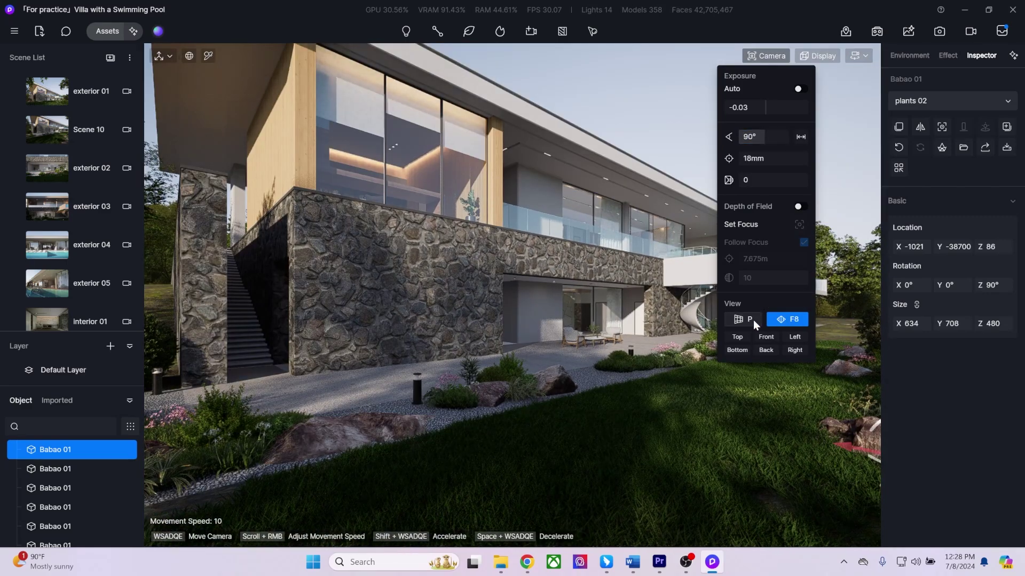
Test perspective, top and front views, then return to two-point perspective.
{"action": "left_click", "coordinate": [753, 319]}
{"action": "left_click", "coordinate": [782, 320]}
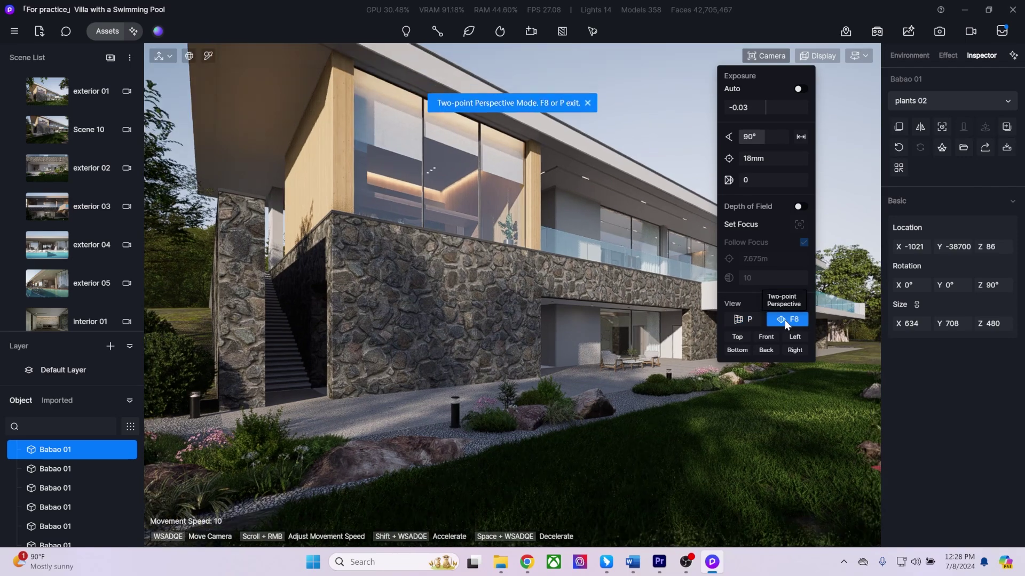
{"action": "left_click", "coordinate": [740, 336]}
{"action": "left_click", "coordinate": [763, 338]}
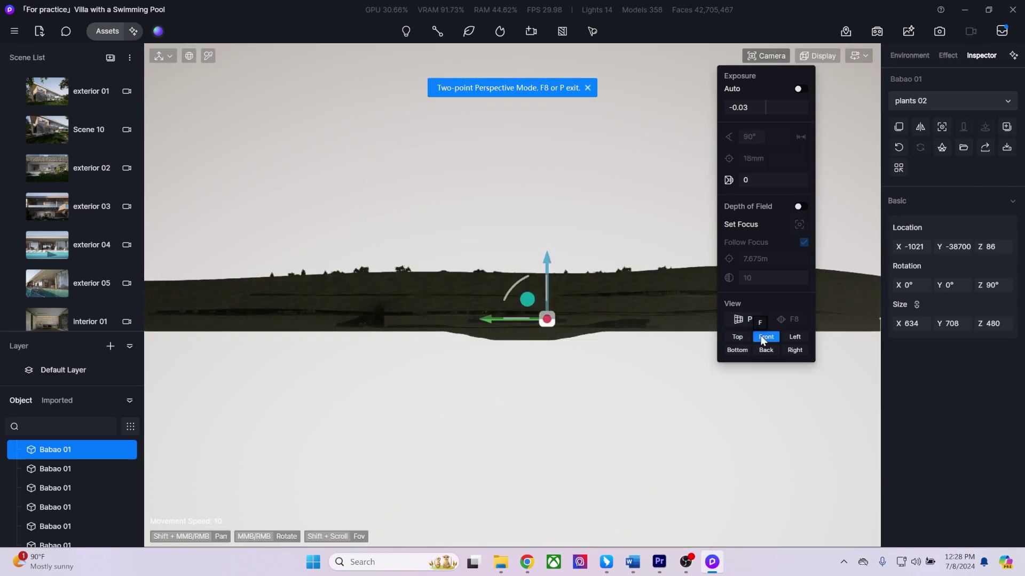
{"action": "left_click", "coordinate": [779, 319]}
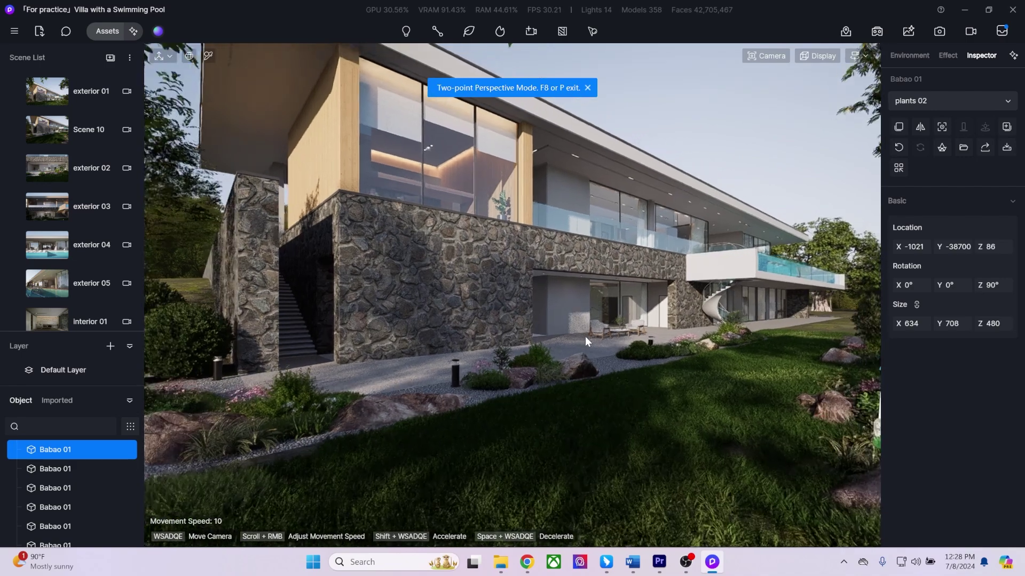
Move the camera closer to the villa and save the view as a new scene.
{"action": "right_click_drag", "start_coordinate": [585, 336], "coordinate": [539, 337]}
{"action": "key", "text": "Escape"}
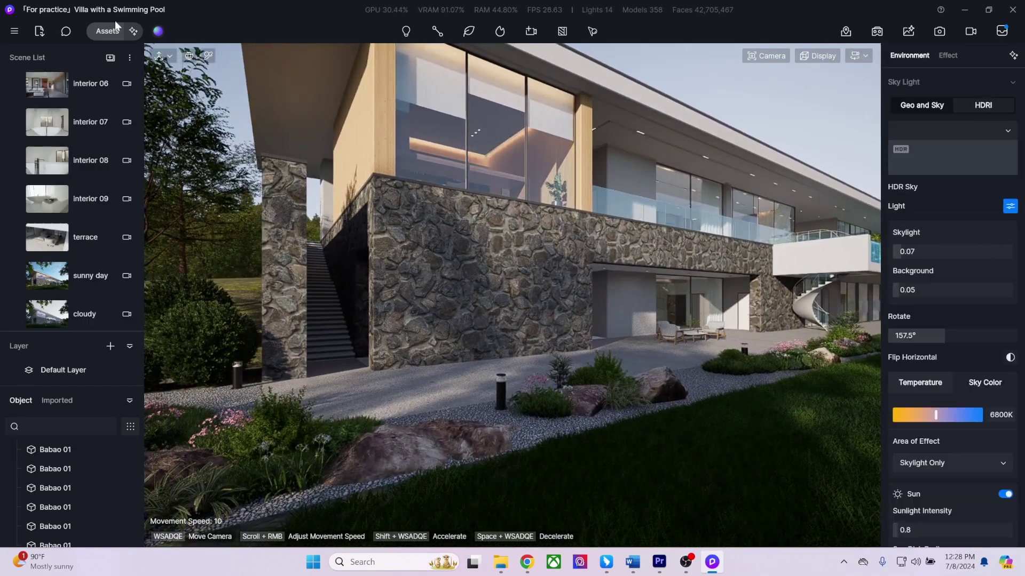
{"action": "scroll", "coordinate": [117, 95], "scroll_direction": "up", "scroll_amount": 8}
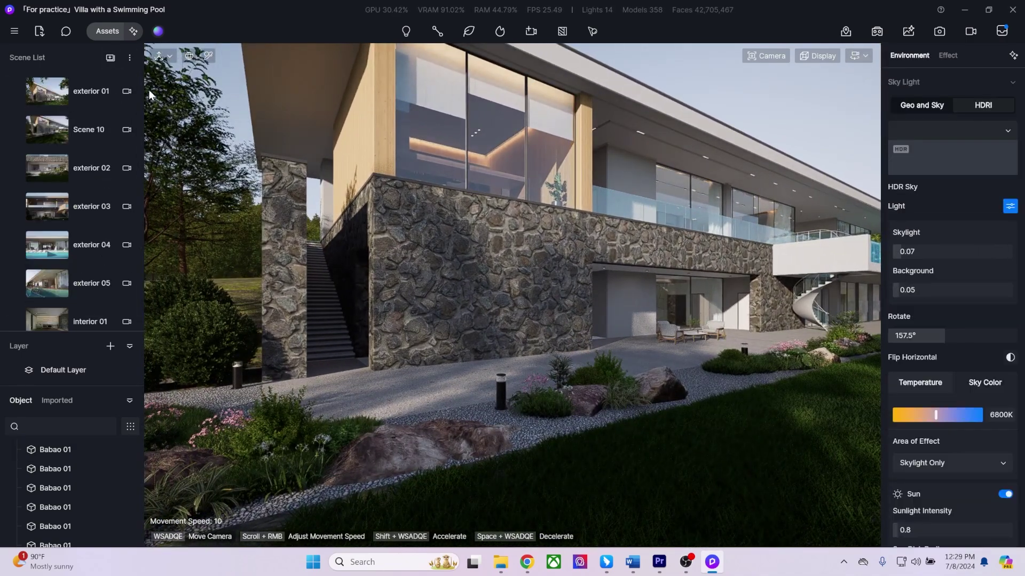
{"action": "left_click", "coordinate": [110, 57]}
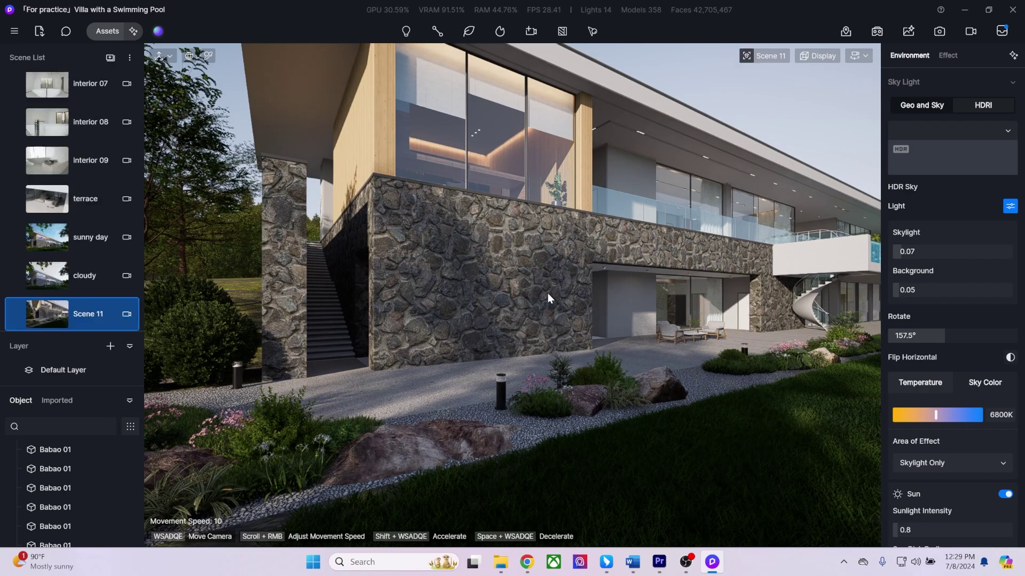
Try the Cloudy and Cloudy 02 HDR skies, then switch to Geo and Sky with an earlier sun.
{"action": "left_click", "coordinate": [959, 153]}
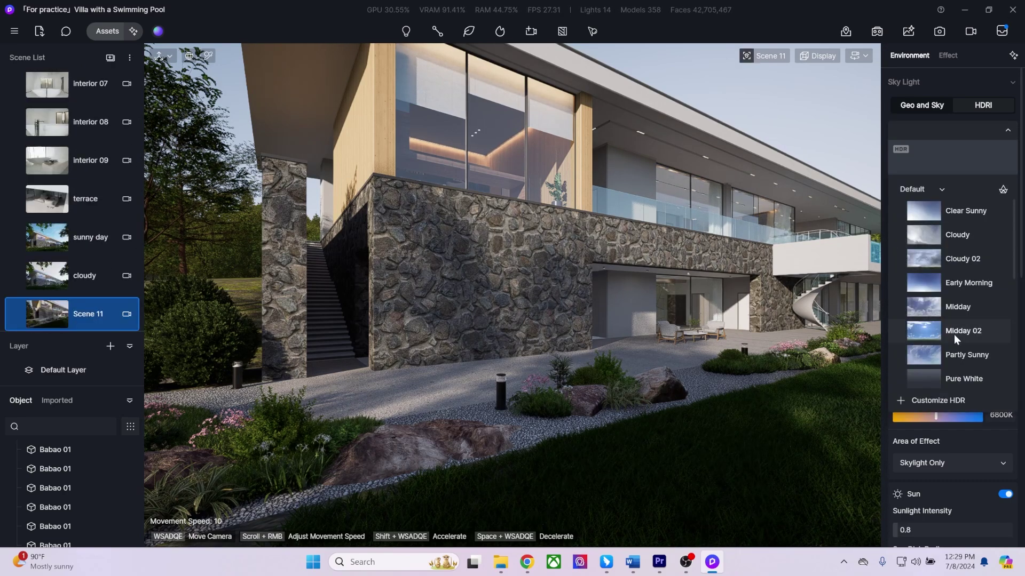
{"action": "left_click", "coordinate": [956, 244]}
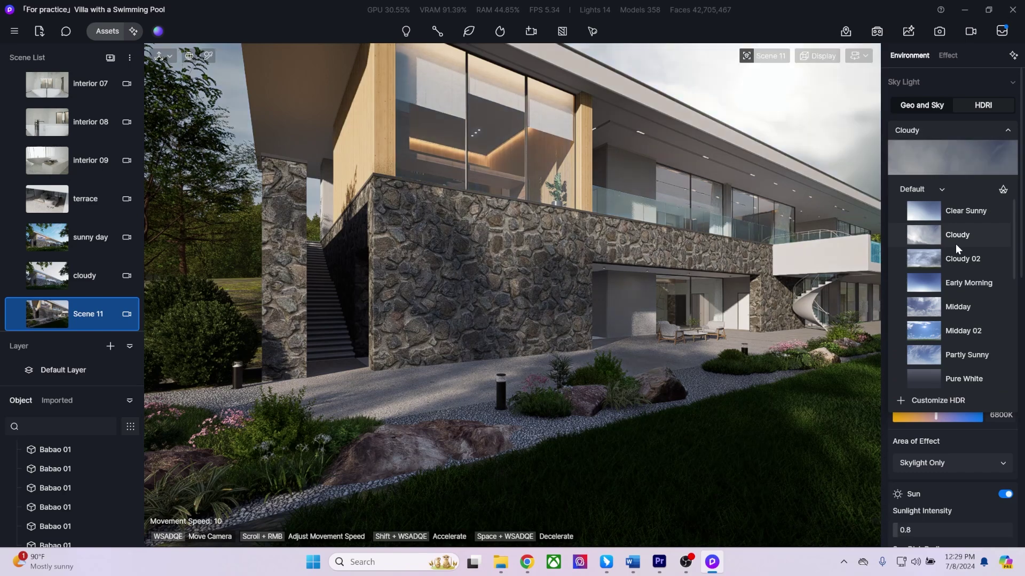
{"action": "left_click", "coordinate": [960, 259]}
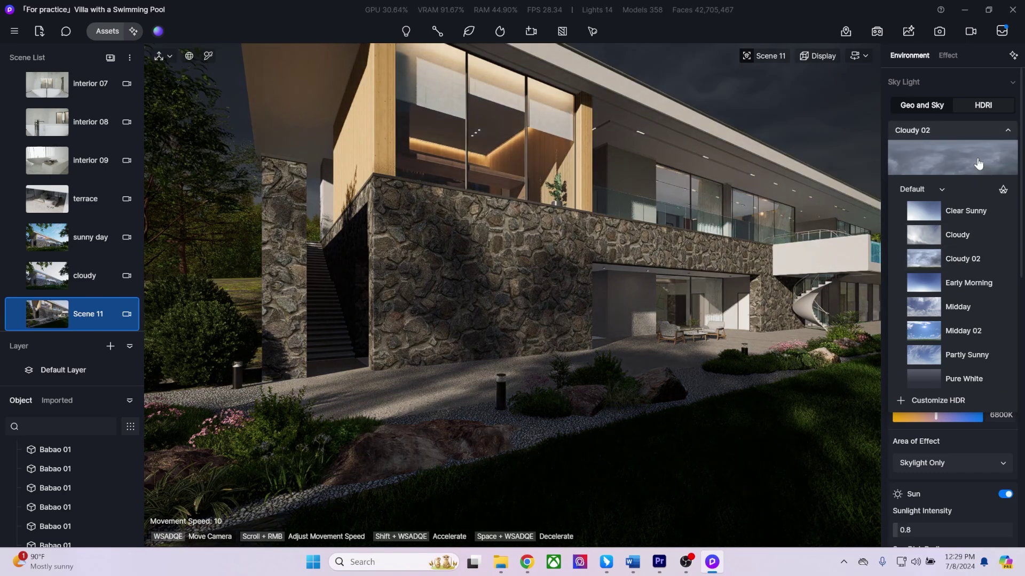
{"action": "left_click", "coordinate": [929, 104]}
{"action": "mouse_move", "coordinate": [1004, 164]}
{"action": "left_mouse_down"}
{"action": "mouse_move", "coordinate": [981, 142]}
{"action": "mouse_move", "coordinate": [993, 152]}
{"action": "left_mouse_up"}
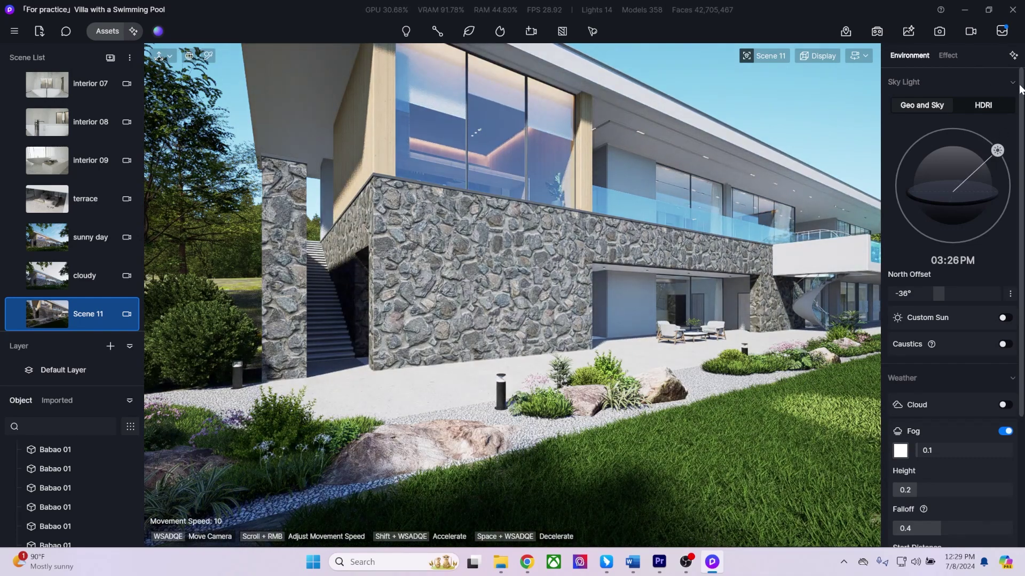
{"action": "left_click_drag", "start_coordinate": [1020, 91], "coordinate": [1016, 147]}
Turn fog off and enable clouds with amount 0.76.
{"action": "scroll", "coordinate": [1016, 147], "scroll_direction": "down", "scroll_amount": 2}
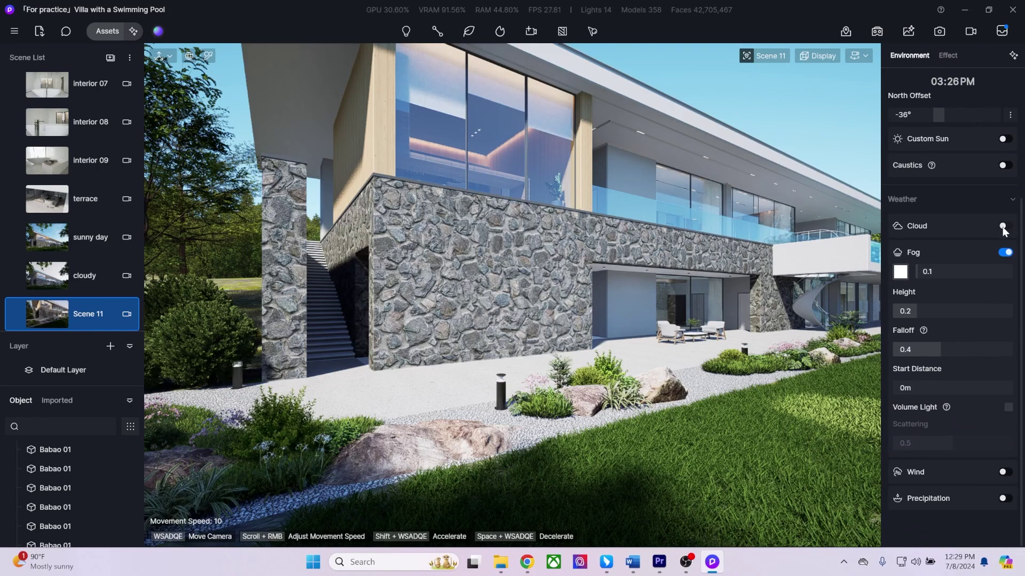
{"action": "left_click", "coordinate": [1006, 256]}
{"action": "left_click", "coordinate": [1003, 405]}
{"action": "scroll", "coordinate": [990, 377], "scroll_direction": "down", "scroll_amount": 3}
{"action": "left_click", "coordinate": [984, 321]}
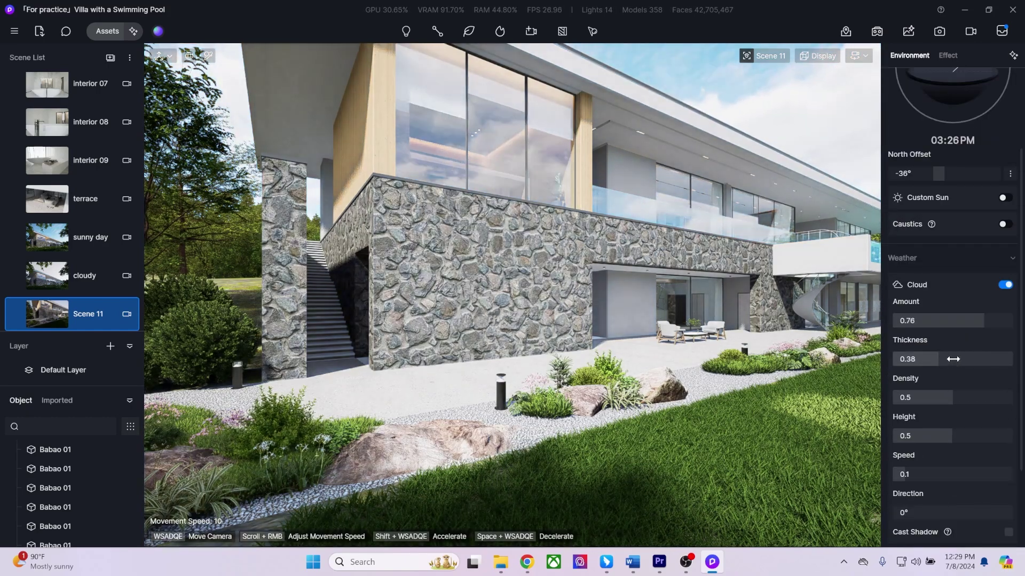
{"action": "left_click", "coordinate": [962, 260]}
{"action": "left_click", "coordinate": [942, 373]}
Turn on precipitation set to snow and start an AI Atmosphere Match reference upload.
{"action": "scroll", "coordinate": [950, 374], "scroll_direction": "down", "scroll_amount": 6}
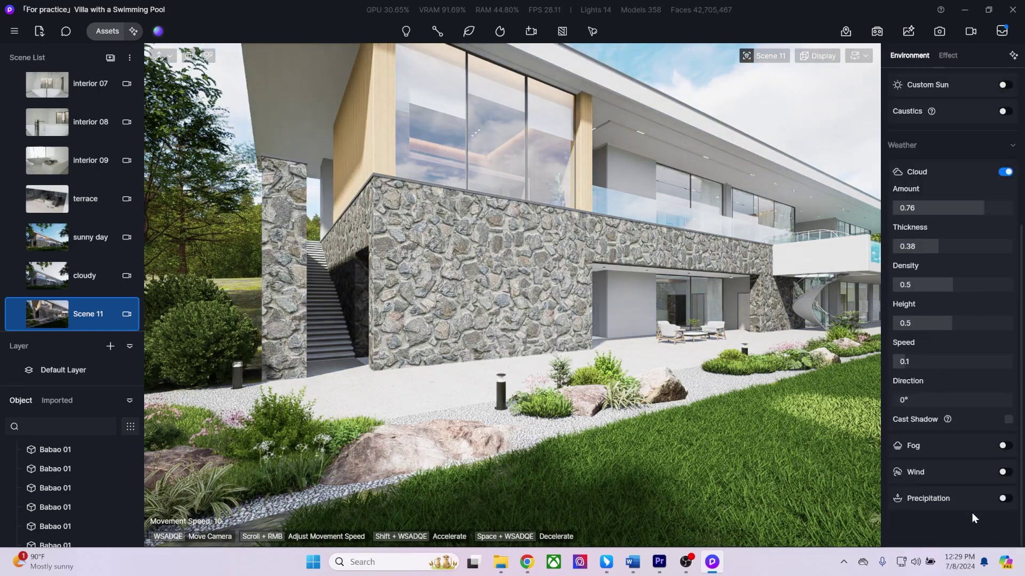
{"action": "left_click", "coordinate": [1006, 379]}
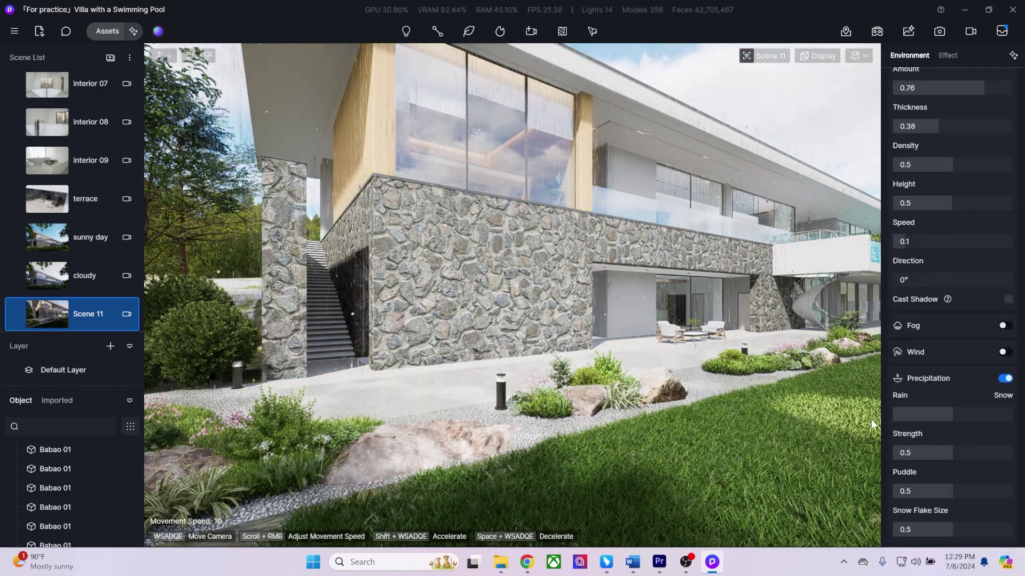
{"action": "left_click_drag", "start_coordinate": [918, 418], "coordinate": [1016, 425]}
{"action": "left_click", "coordinate": [1013, 55]}
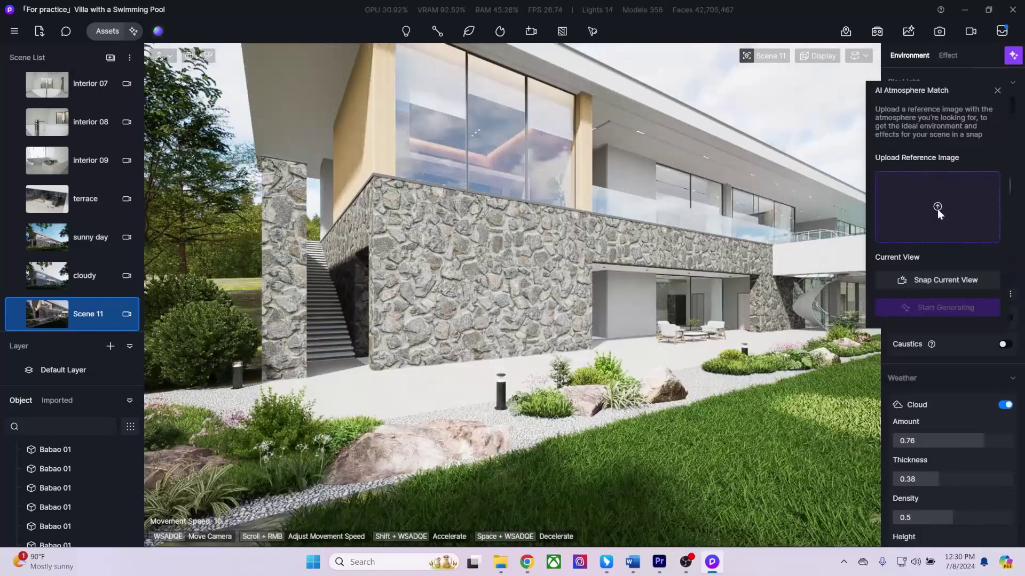
{"action": "left_click", "coordinate": [937, 209]}
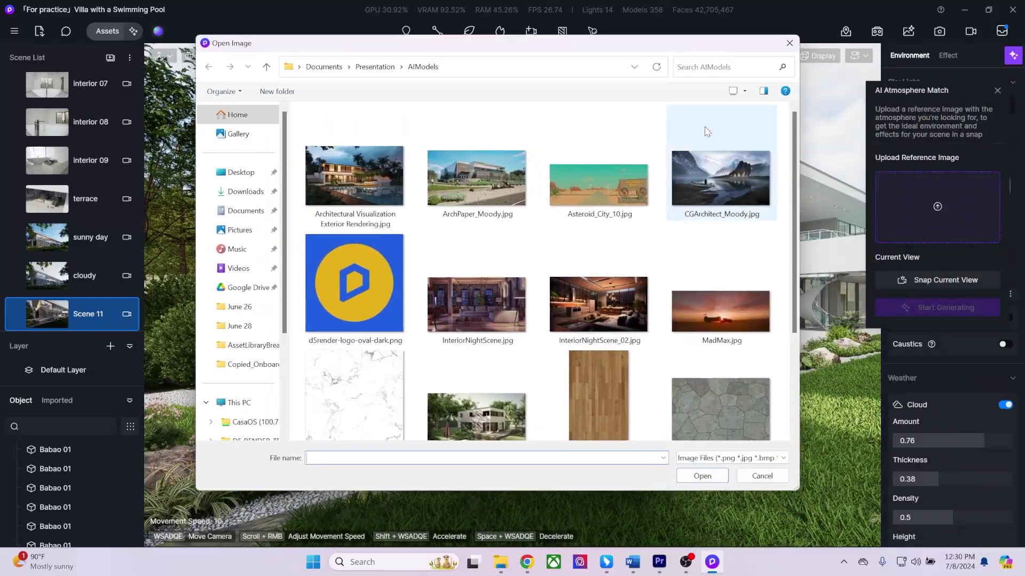
Match the atmosphere to the dusk villa reference render and apply it.
{"action": "double_click", "coordinate": [563, 213]}
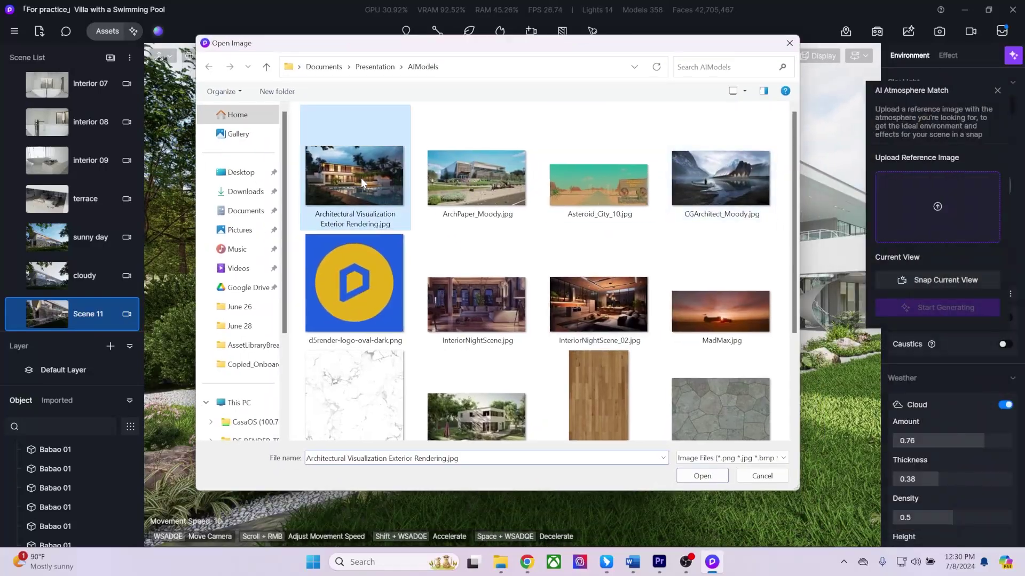
{"action": "left_click", "coordinate": [915, 280]}
{"action": "left_click", "coordinate": [935, 385]}
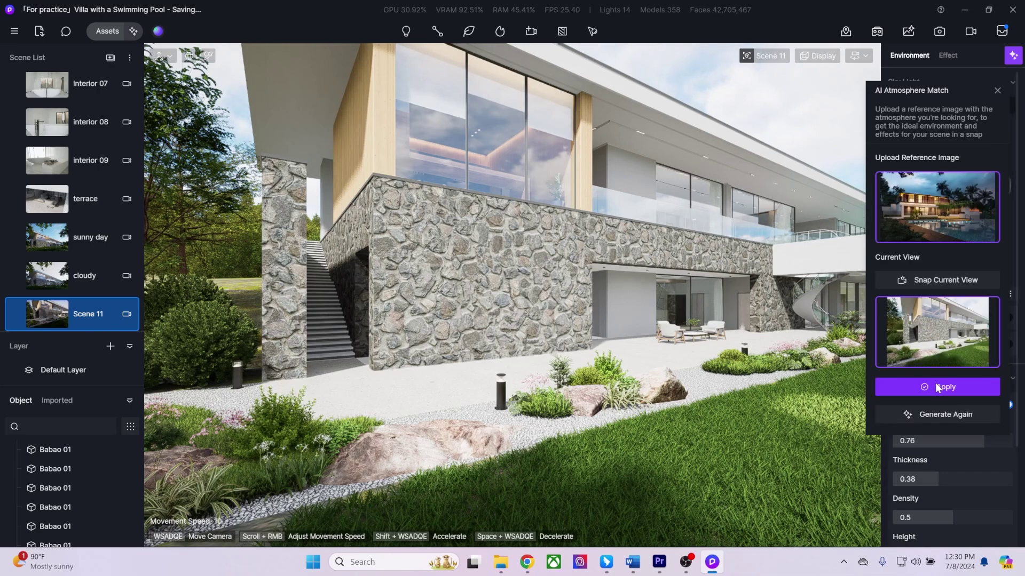
{"action": "left_click", "coordinate": [934, 388]}
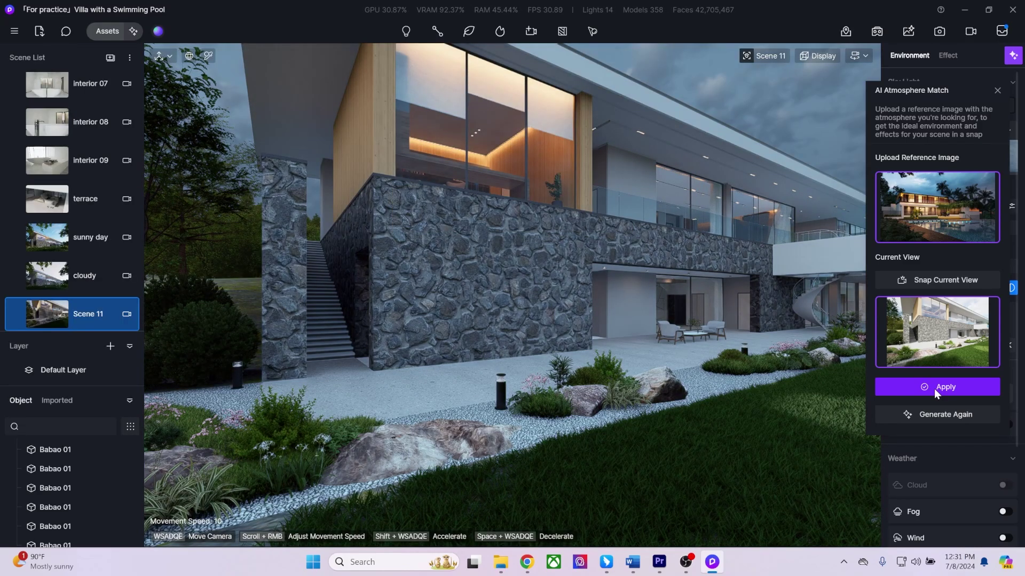
{"action": "left_click", "coordinate": [996, 91]}
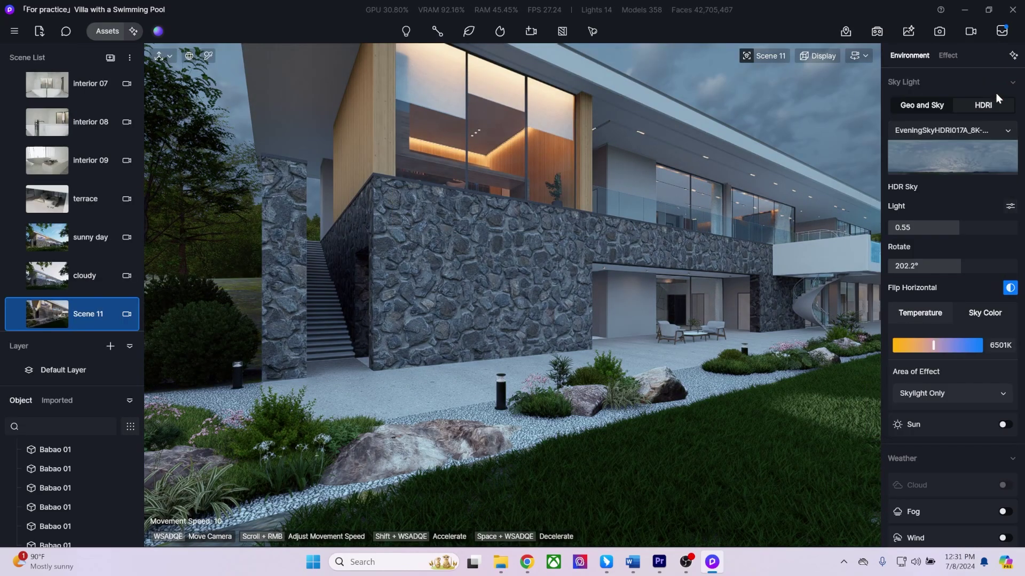
Set exposure to -0.03 and highlight local exposure to 0.14.
{"action": "left_click", "coordinate": [949, 55]}
{"action": "left_click_drag", "start_coordinate": [944, 254], "coordinate": [926, 255]}
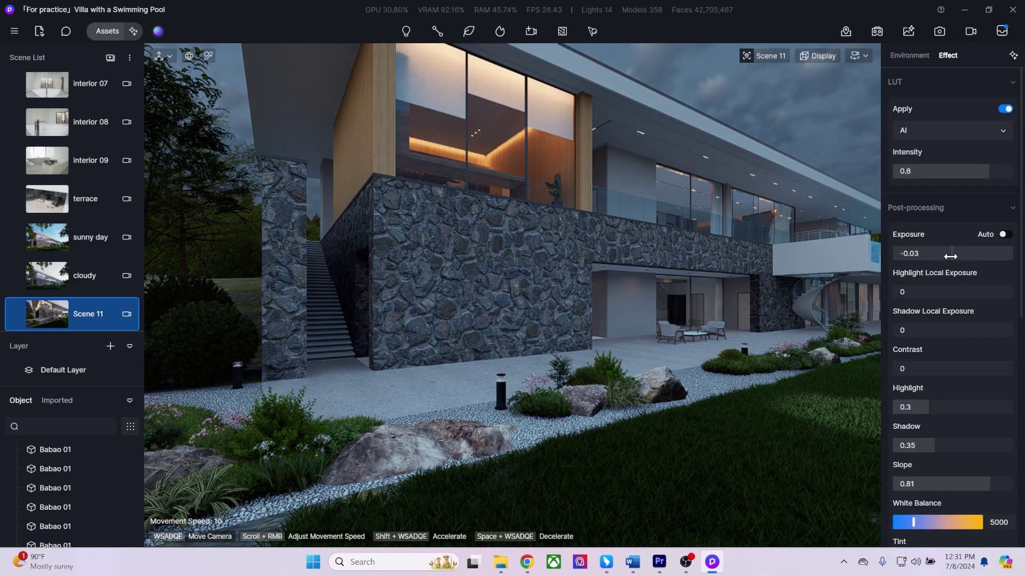
{"action": "left_click_drag", "start_coordinate": [920, 293], "coordinate": [931, 292]}
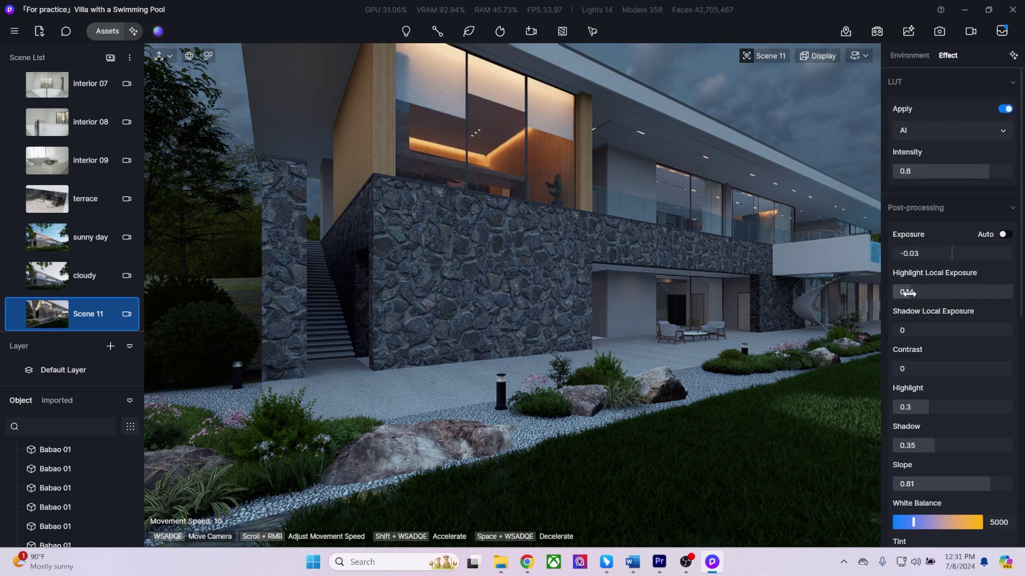
{"action": "mouse_move", "coordinate": [16, 320]}
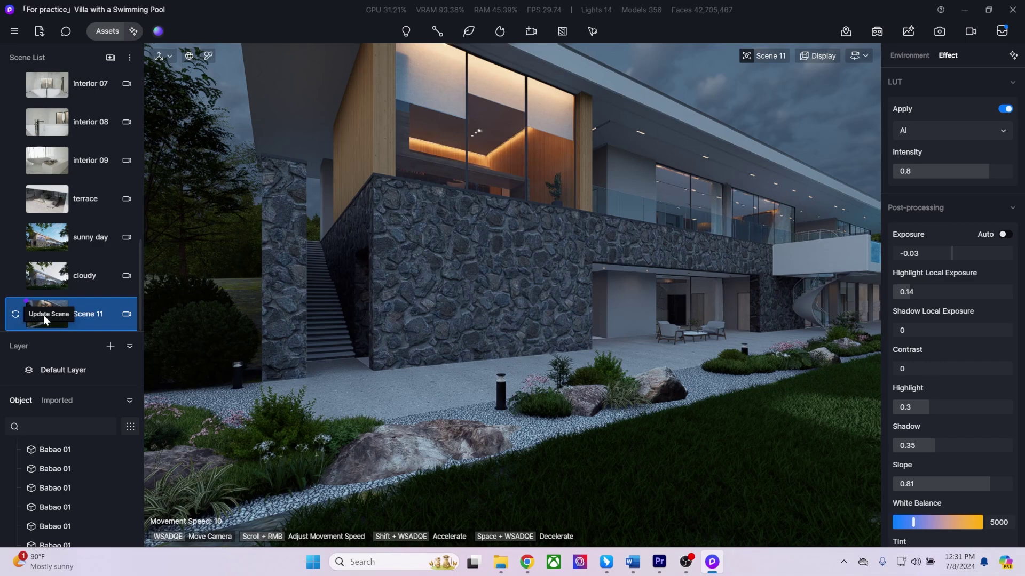
{"action": "right_click", "coordinate": [89, 313]}
Save Scene 11's settings as a new preset.
{"action": "left_click", "coordinate": [57, 412]}
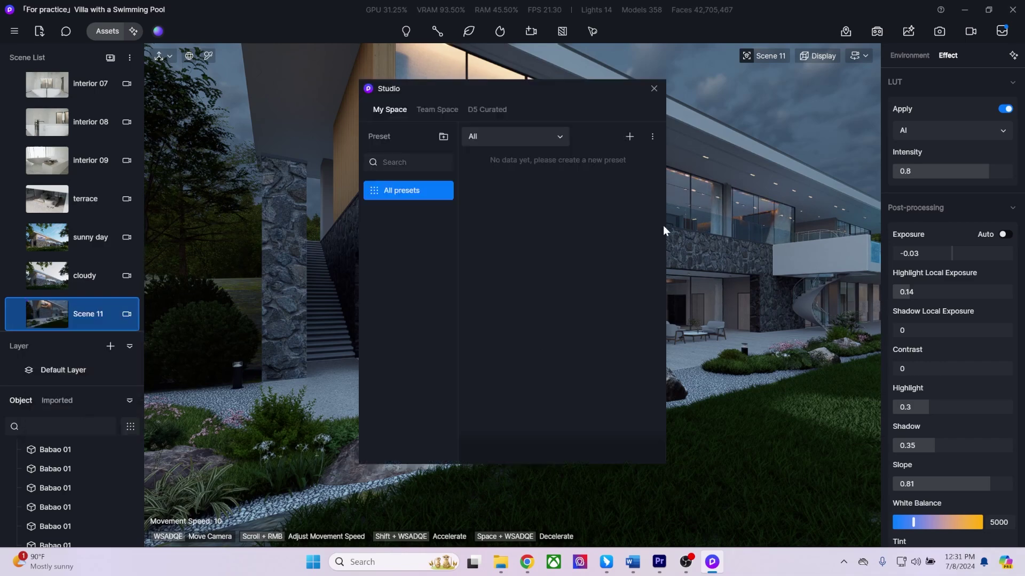
{"action": "left_click", "coordinate": [496, 267]}
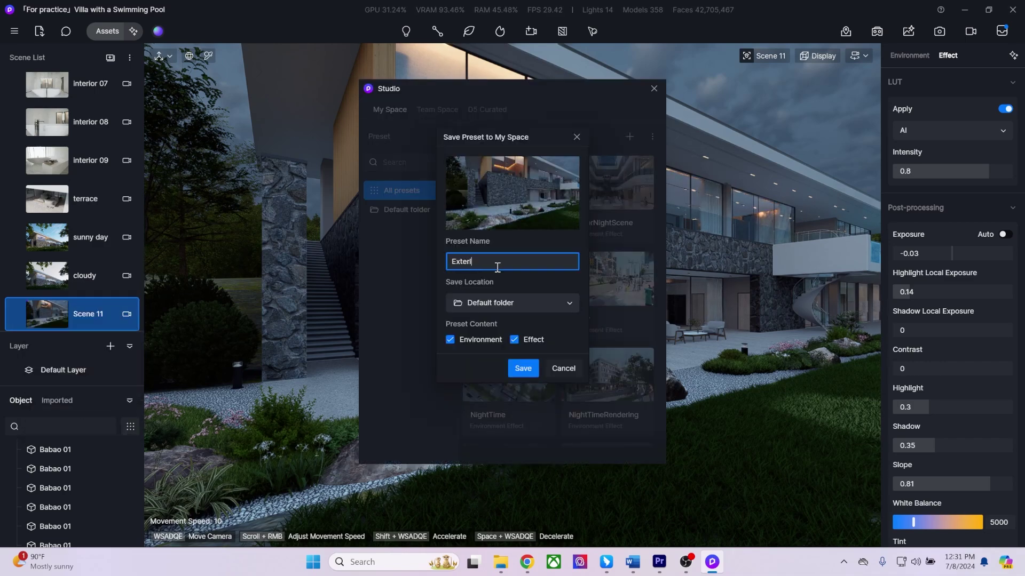
{"action": "key", "text": "Return"}
Preview presets in the Studio including Wes Anderson, close it and select Scene 13.
{"action": "left_click_drag", "start_coordinate": [658, 177], "coordinate": [654, 373]}
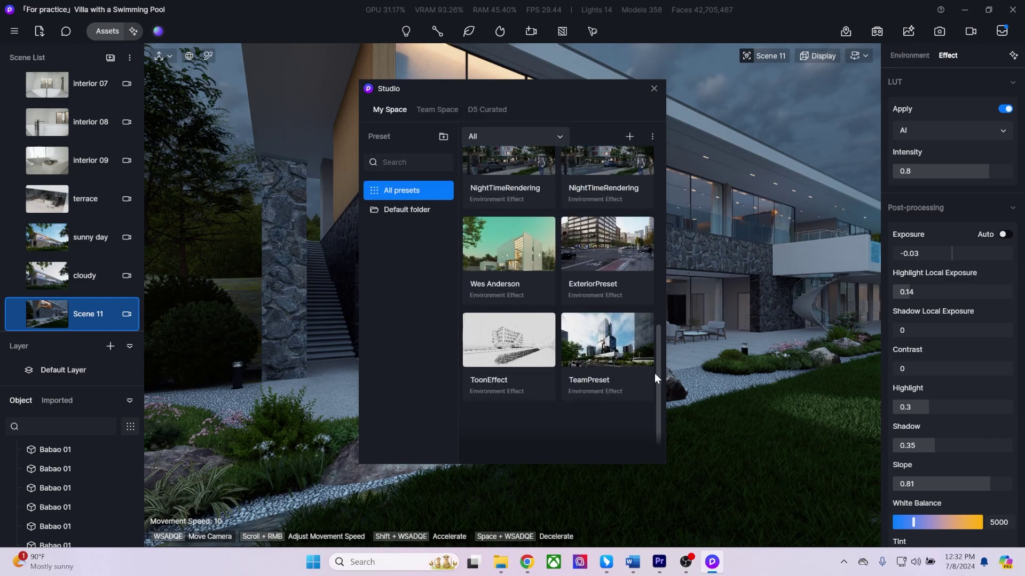
{"action": "left_click", "coordinate": [501, 356]}
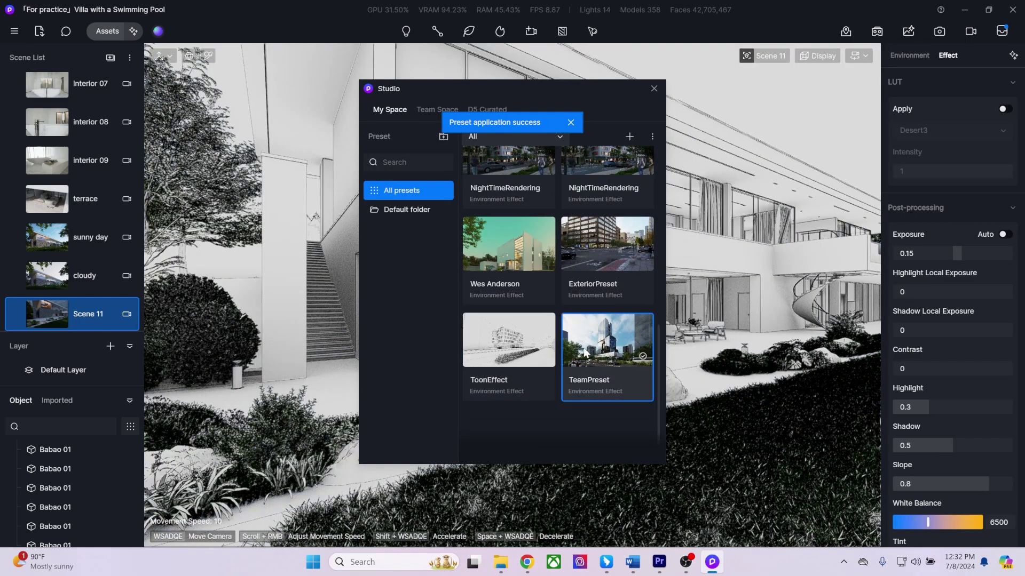
{"action": "left_click", "coordinate": [498, 257]}
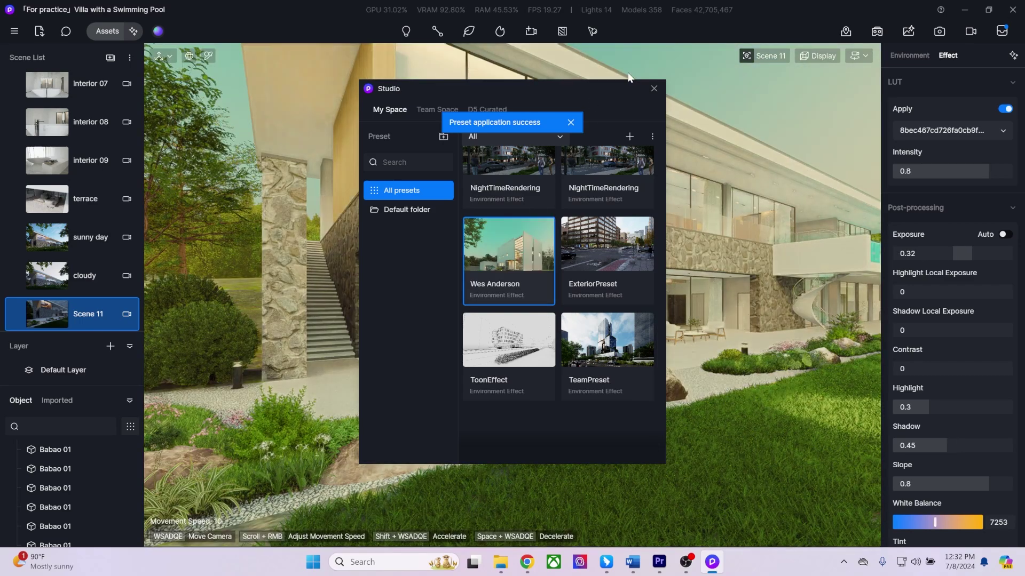
{"action": "left_click", "coordinate": [653, 88]}
{"action": "left_click", "coordinate": [56, 323]}
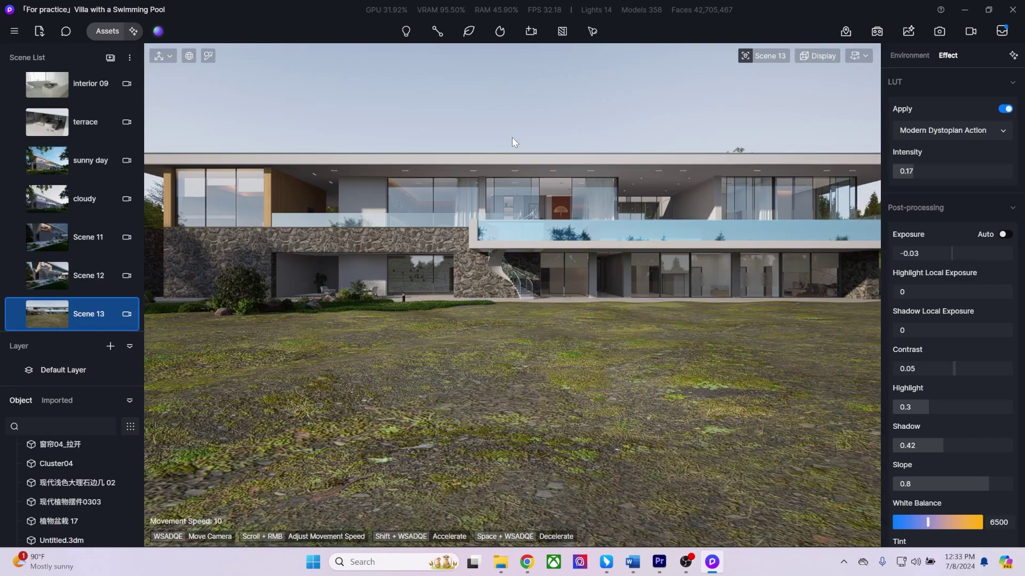
Turn the Scene 13 ground material into a denser grass variant.
{"action": "left_click", "coordinate": [546, 363]}
{"action": "left_click", "coordinate": [914, 143]}
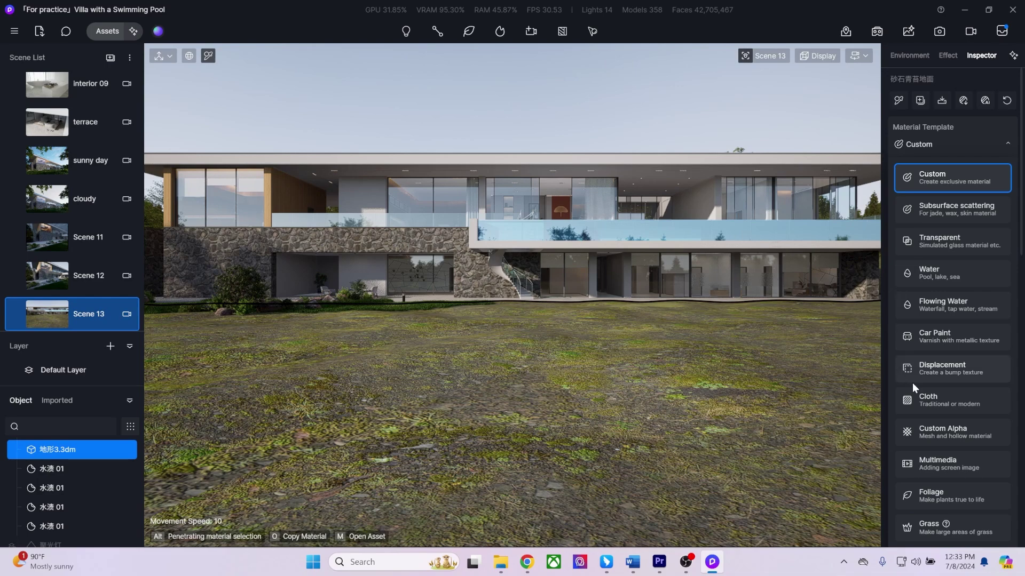
{"action": "left_click", "coordinate": [929, 530]}
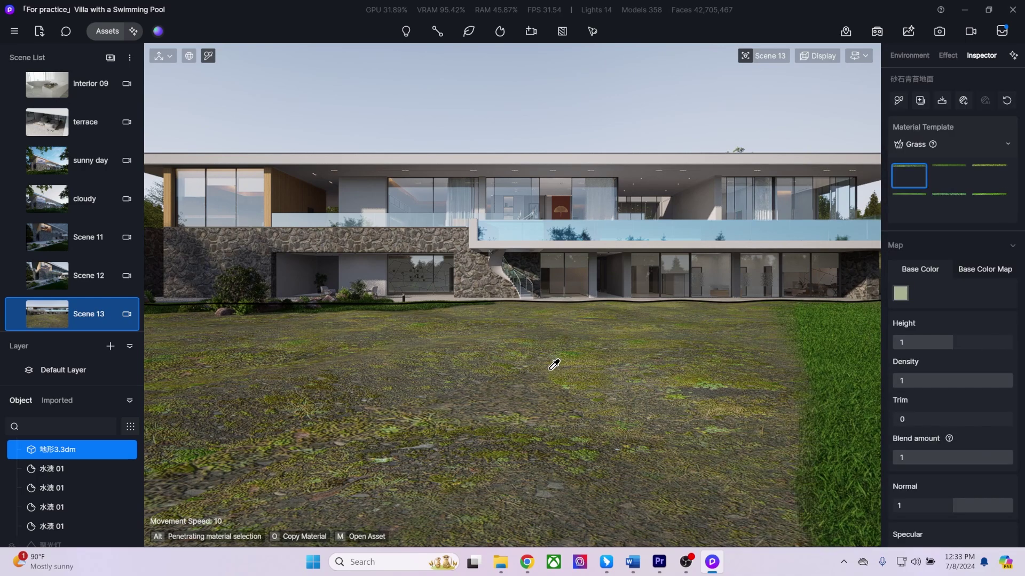
{"action": "left_click", "coordinate": [955, 181]}
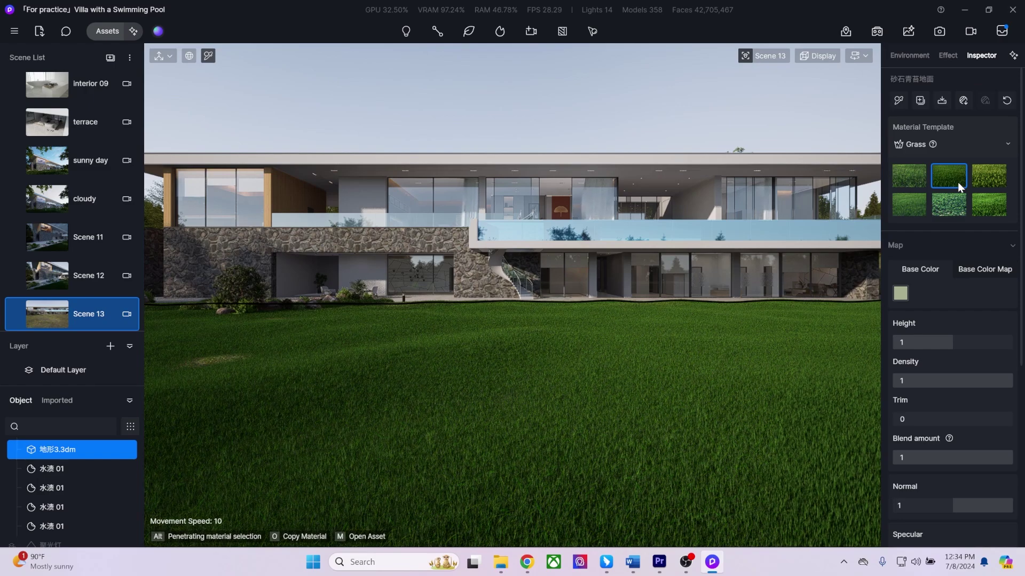
In the exterior 04 view, change the pool material template to Water.
{"action": "left_click", "coordinate": [469, 219]}
{"action": "scroll", "coordinate": [48, 213], "scroll_direction": "up", "scroll_amount": 10}
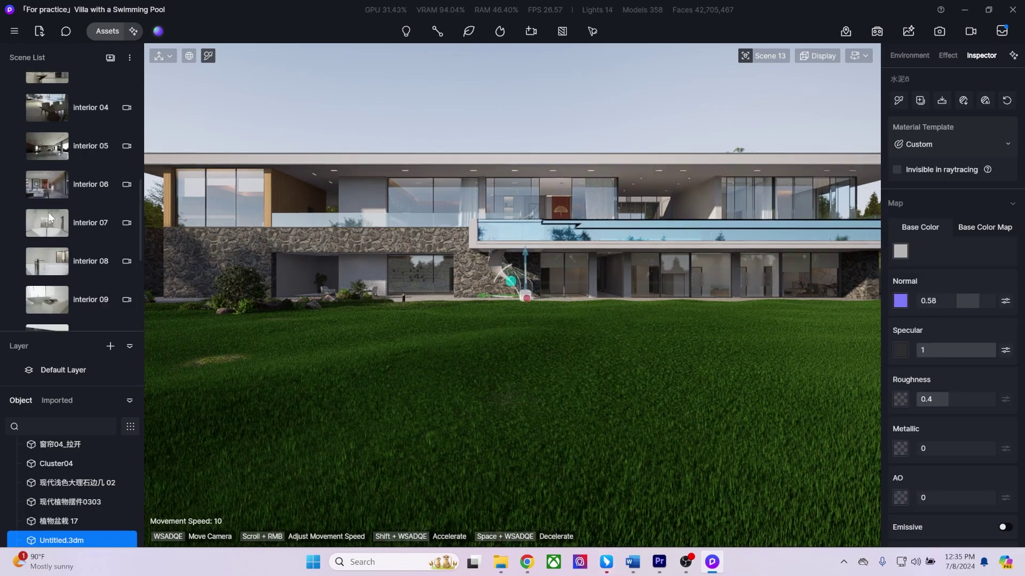
{"action": "left_click", "coordinate": [73, 178]}
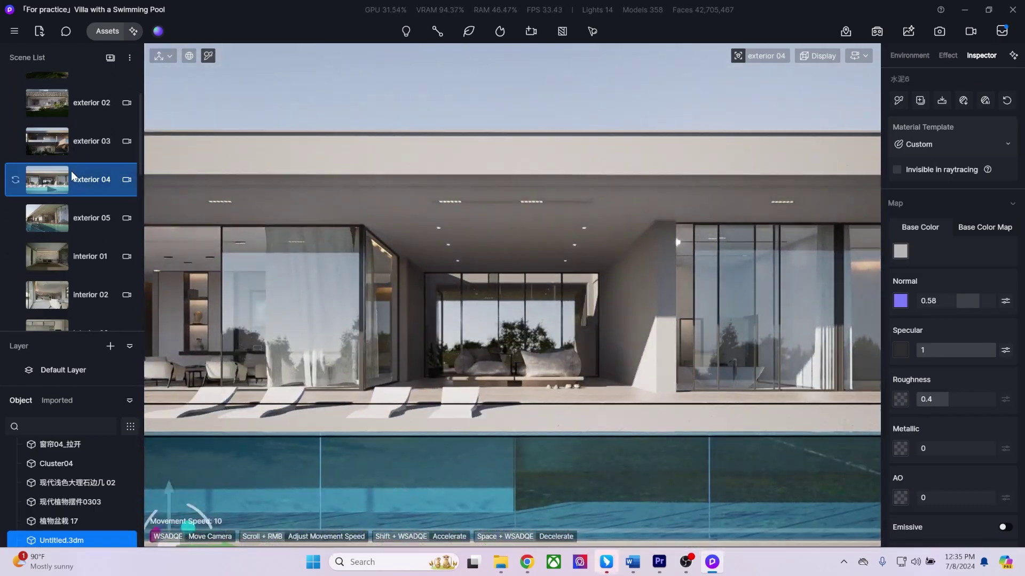
{"action": "left_click", "coordinate": [982, 146]}
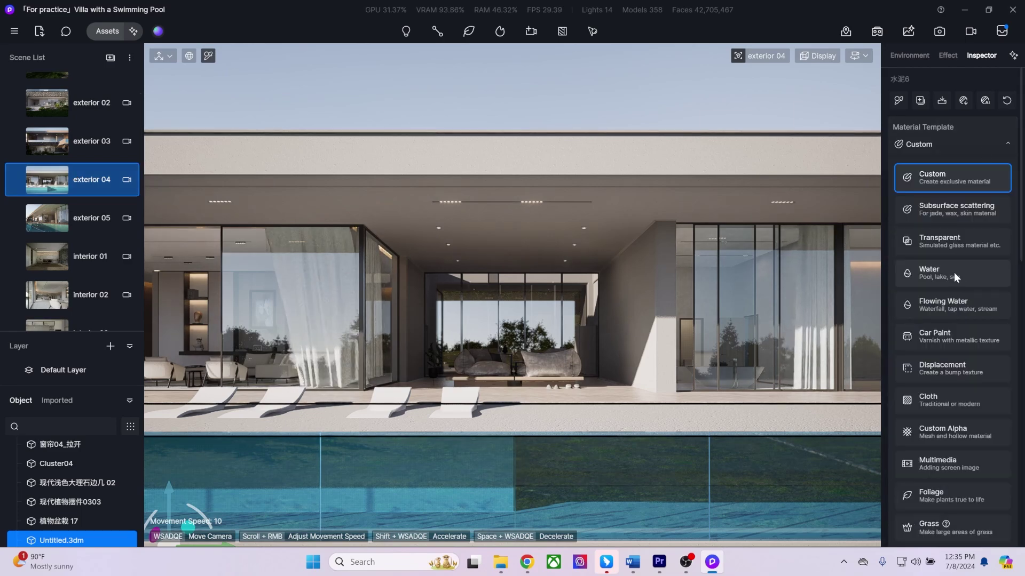
{"action": "left_click", "coordinate": [934, 271]}
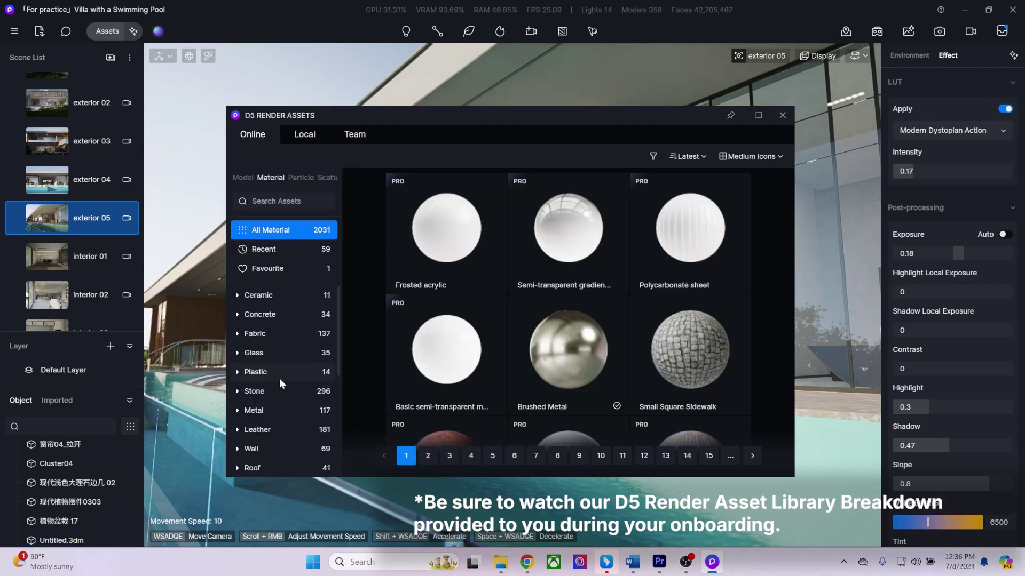
Browse the Water category in the material asset library.
{"action": "scroll", "coordinate": [265, 464], "scroll_direction": "down", "scroll_amount": 3}
{"action": "left_click", "coordinate": [264, 414]}
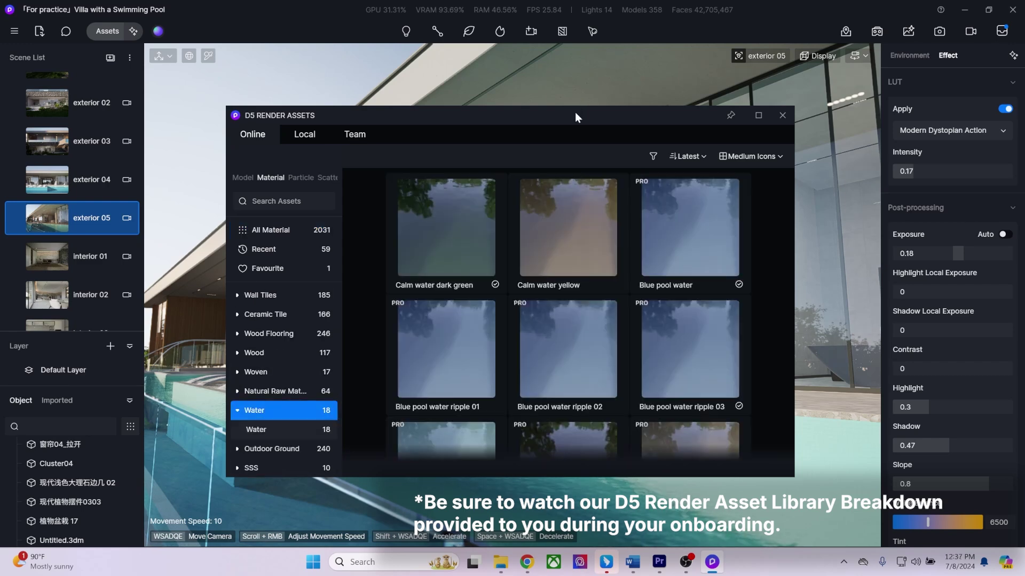
{"action": "left_click_drag", "start_coordinate": [575, 112], "coordinate": [331, 44]}
{"action": "scroll", "coordinate": [361, 318], "scroll_direction": "down", "scroll_amount": 5}
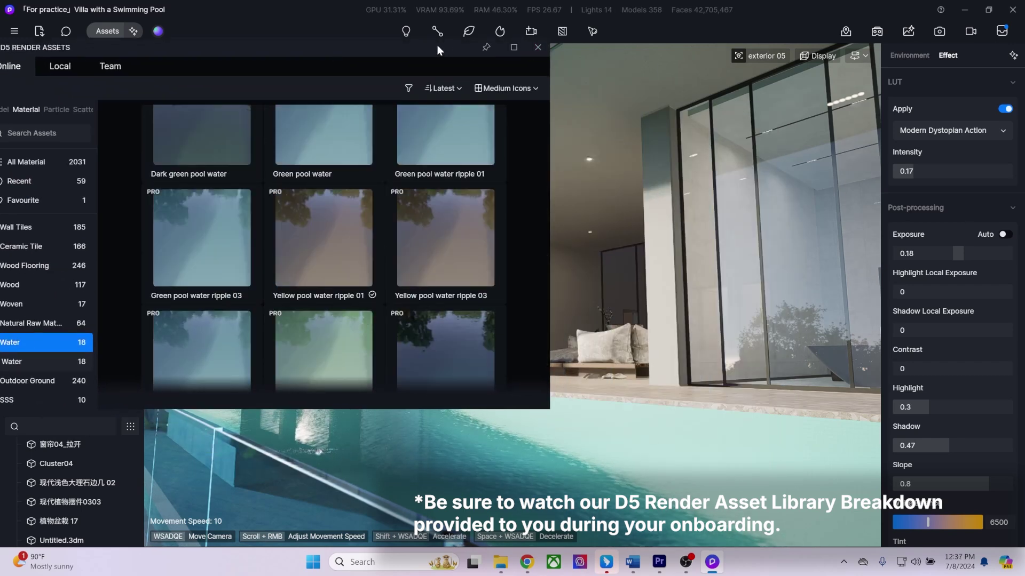
{"action": "left_click_drag", "start_coordinate": [437, 45], "coordinate": [665, 105]}
Apply Calm water green to the pool, then switch to the interior 01 bedroom view.
{"action": "left_click", "coordinate": [765, 107]}
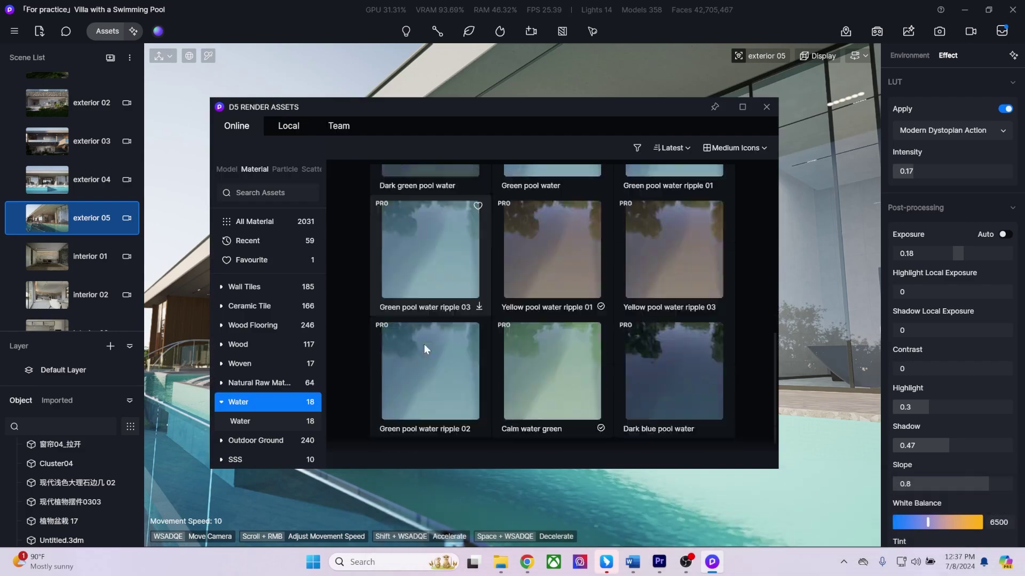
{"action": "scroll", "coordinate": [480, 331], "scroll_direction": "down", "scroll_amount": 1}
{"action": "left_click_drag", "start_coordinate": [553, 306], "coordinate": [553, 430]}
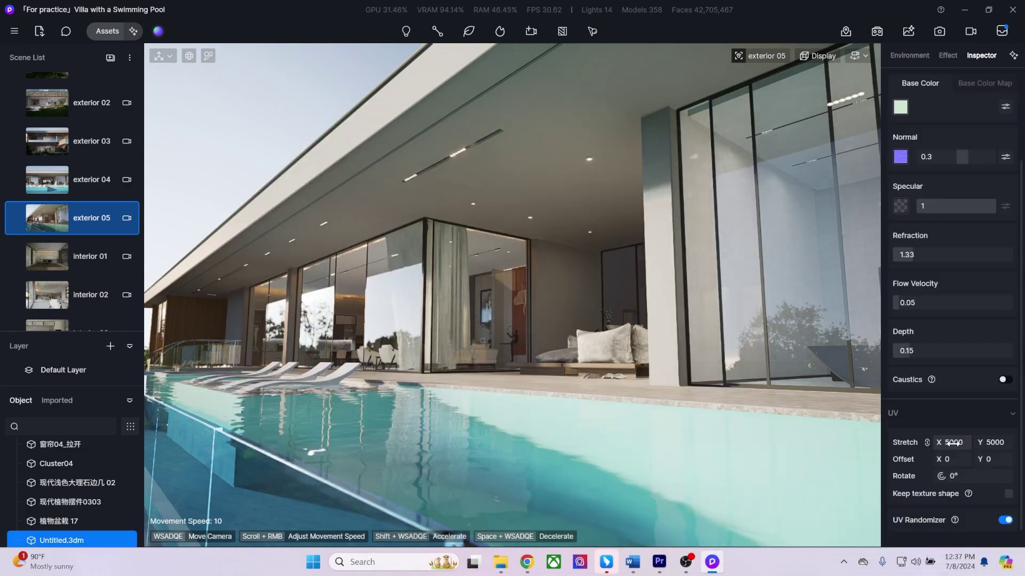
{"action": "left_click", "coordinate": [102, 268]}
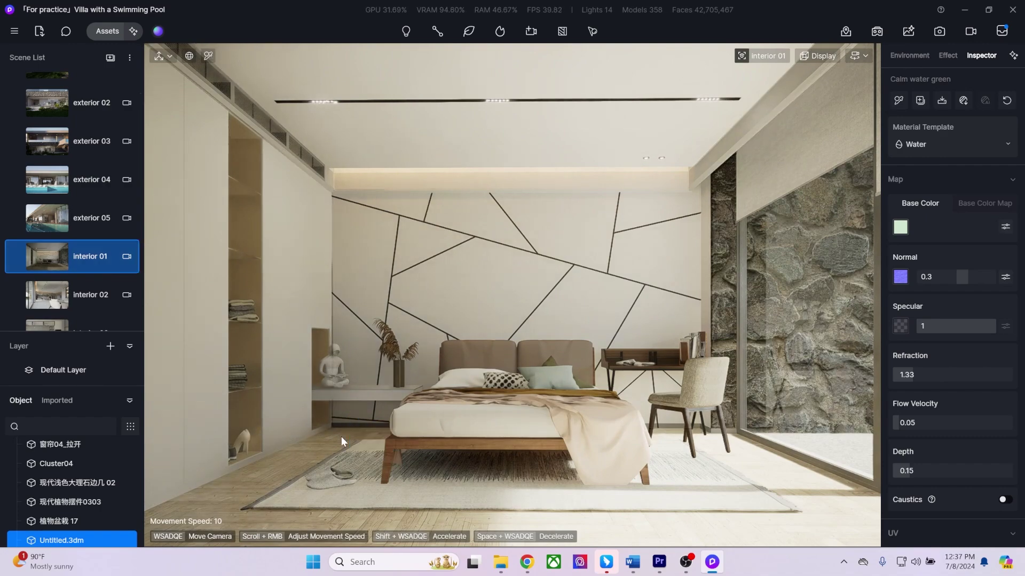
Select the bedroom floor material and apply Oak.jpg as its base colour texture.
{"action": "left_click", "coordinate": [341, 436]}
{"action": "left_click", "coordinate": [341, 437]}
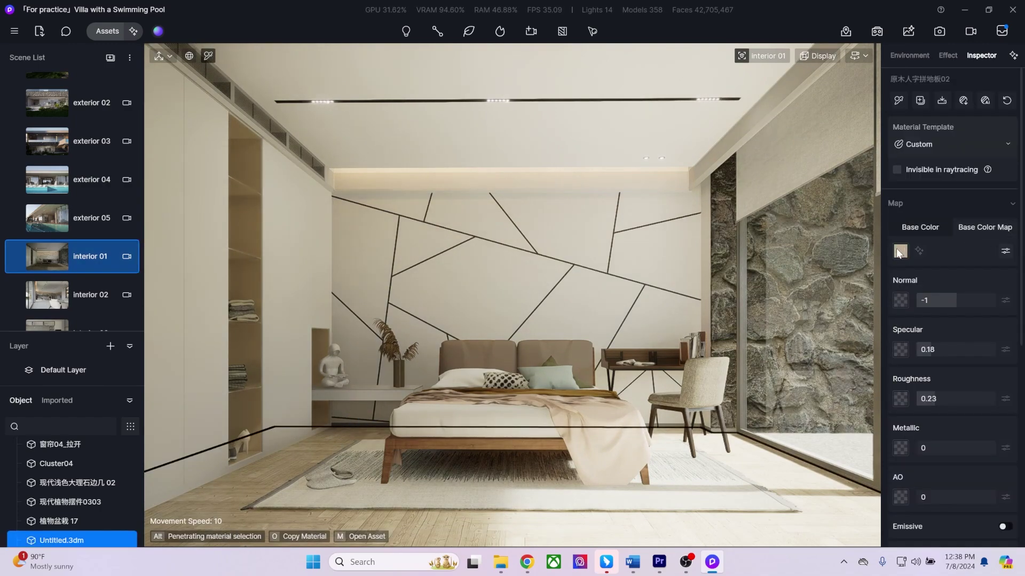
{"action": "left_click", "coordinate": [900, 251]}
{"action": "scroll", "coordinate": [347, 240], "scroll_direction": "down", "scroll_amount": 3}
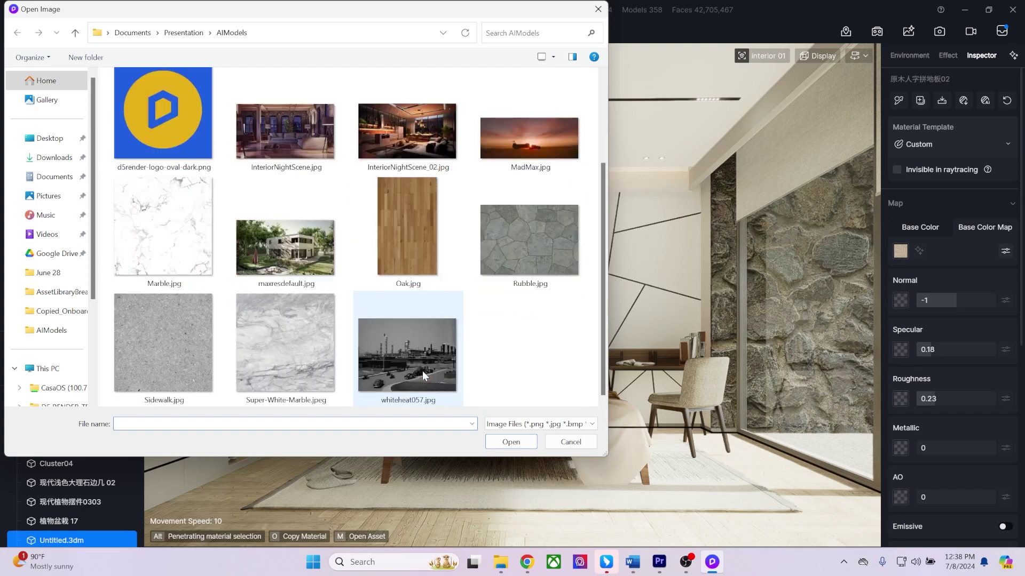
{"action": "left_click", "coordinate": [417, 244]}
{"action": "double_click", "coordinate": [418, 244]}
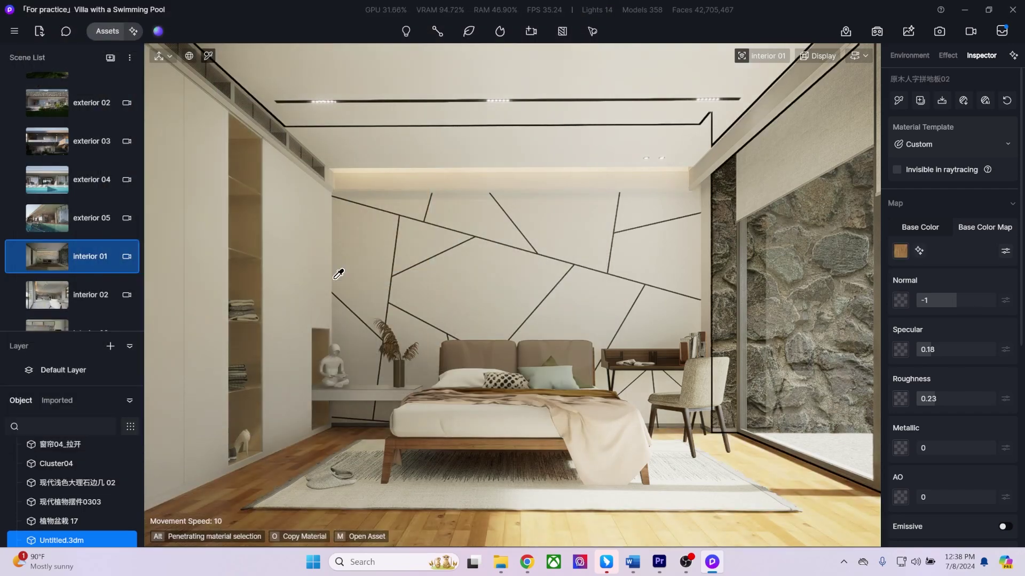
Generate AI normal and roughness maps for the floor and lower Normal strength to 0.07.
{"action": "left_click", "coordinate": [919, 251]}
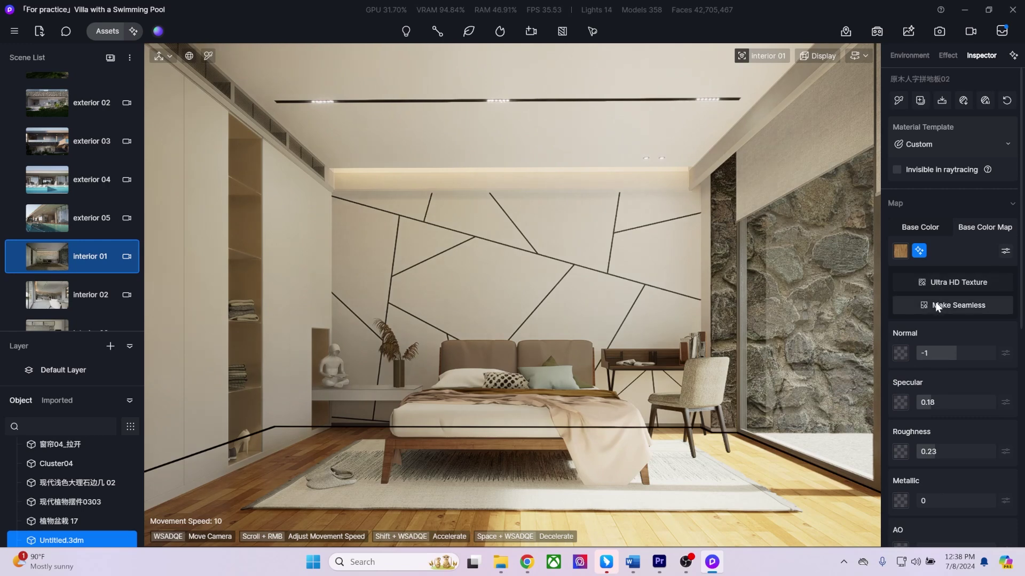
{"action": "left_click", "coordinate": [983, 101]}
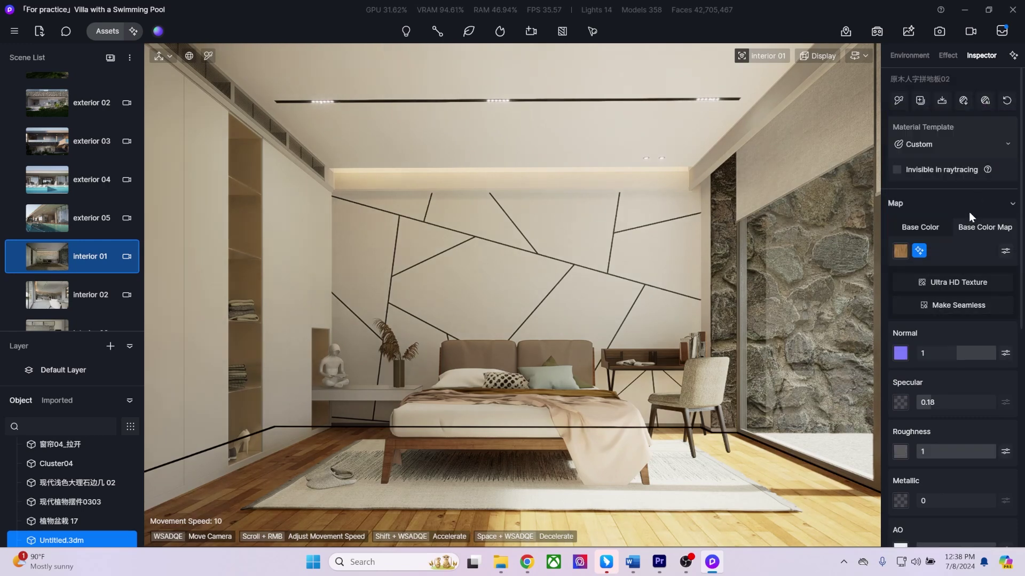
{"action": "scroll", "coordinate": [942, 454], "scroll_direction": "down", "scroll_amount": 3}
{"action": "left_click_drag", "start_coordinate": [930, 454], "coordinate": [964, 453]}
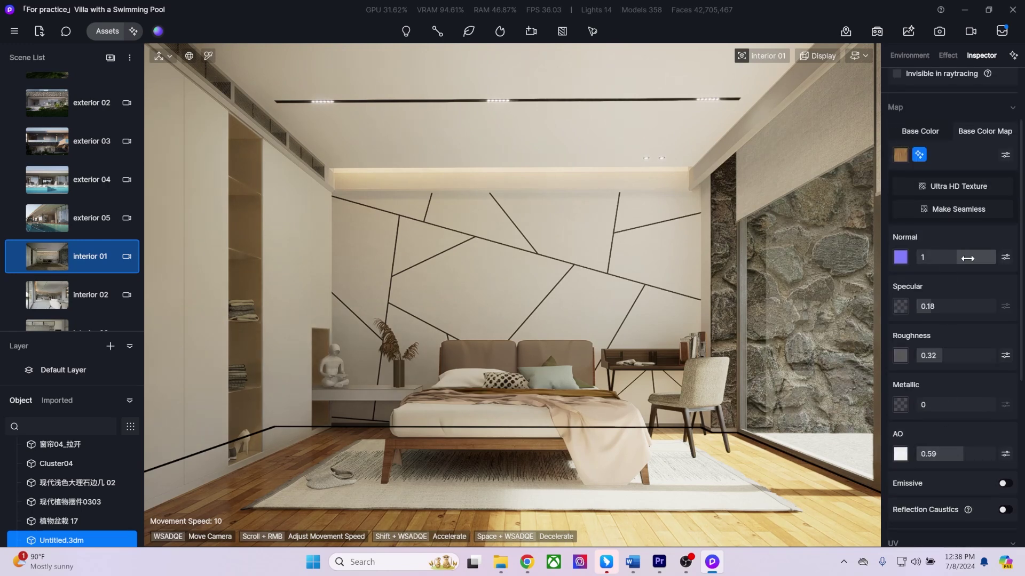
{"action": "scroll", "coordinate": [987, 227], "scroll_direction": "up", "scroll_amount": 3}
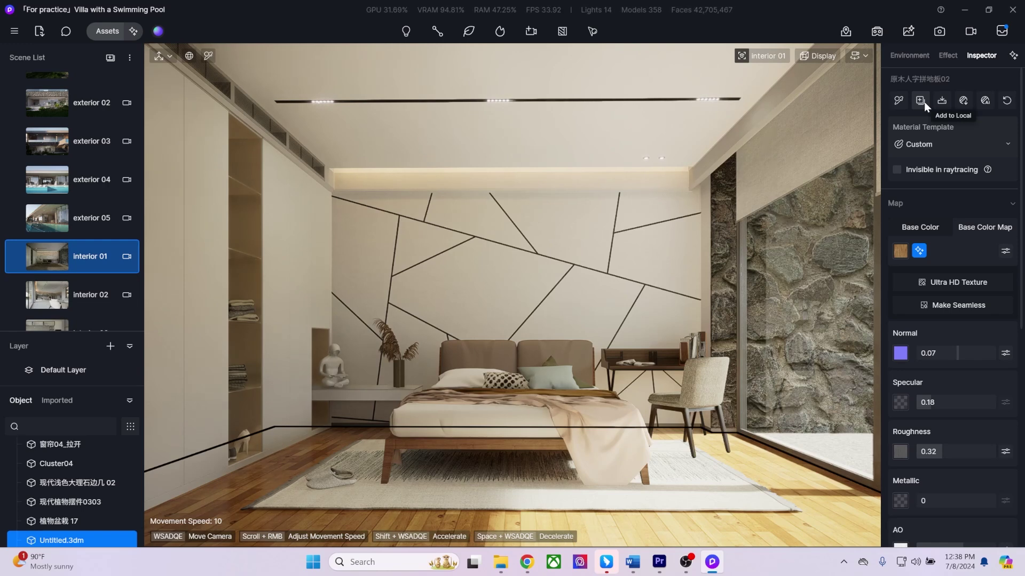
{"action": "left_click", "coordinate": [811, 53]}
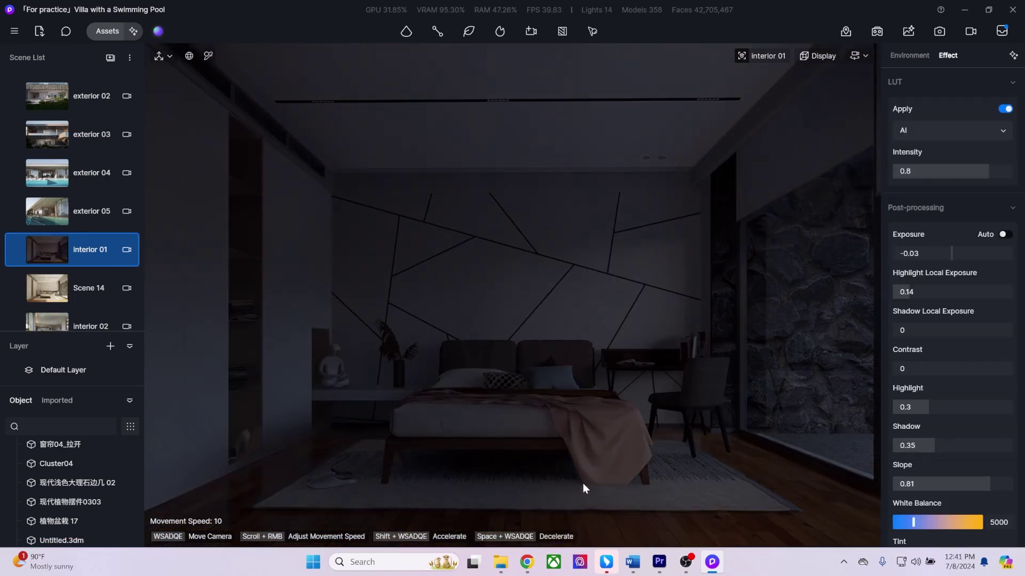
{"action": "right_click_drag", "start_coordinate": [582, 484], "coordinate": [753, 320]}
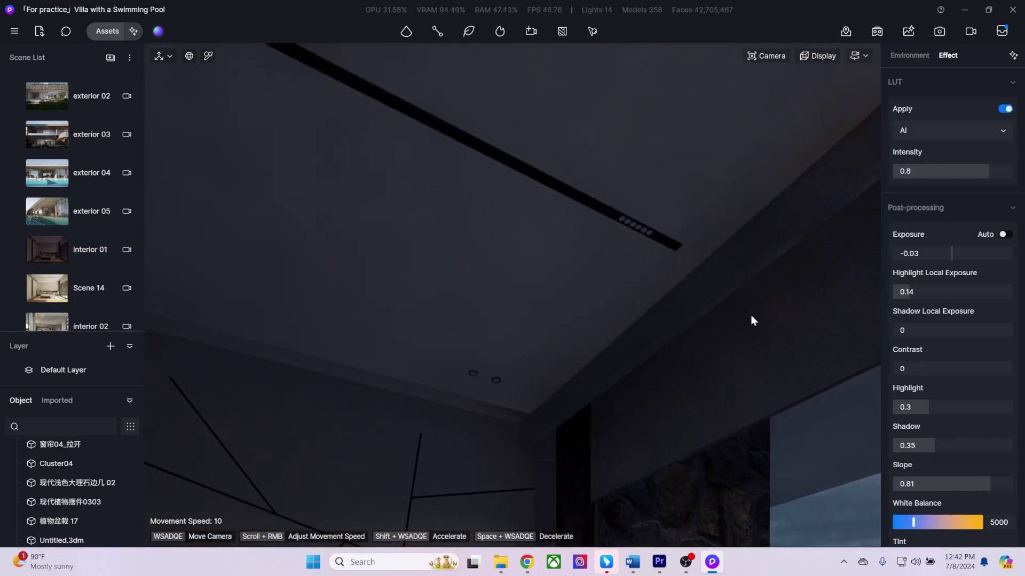
Place a new spotlight in the bedroom and raise it to the ceiling.
{"action": "left_click", "coordinate": [645, 222]}
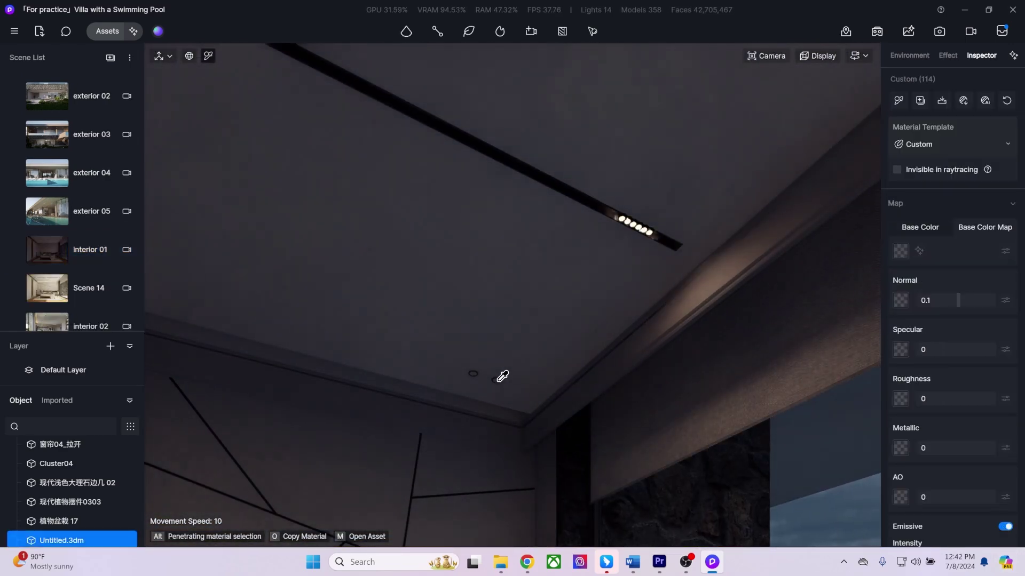
{"action": "left_click", "coordinate": [98, 249]}
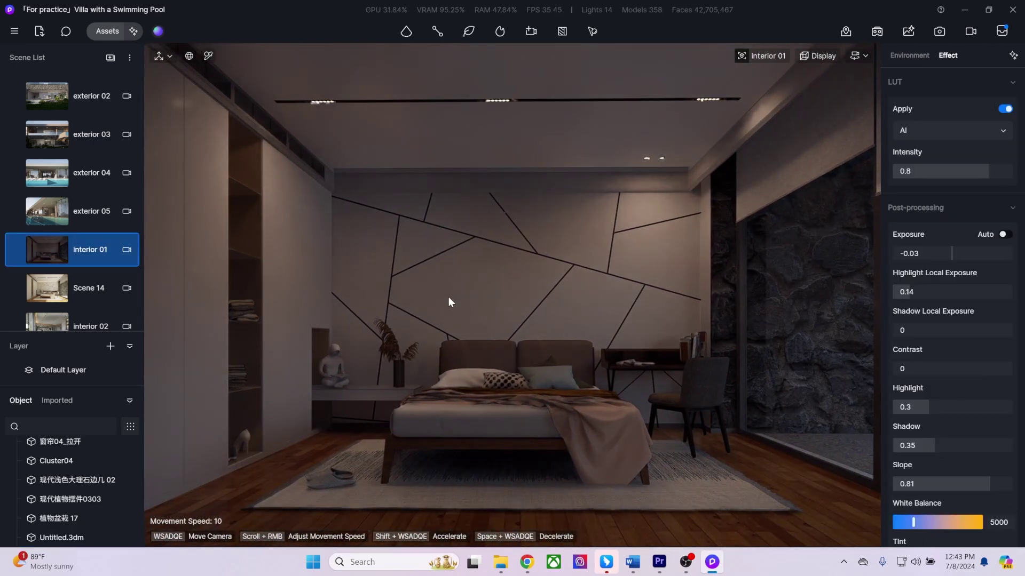
{"action": "left_click", "coordinate": [406, 30]}
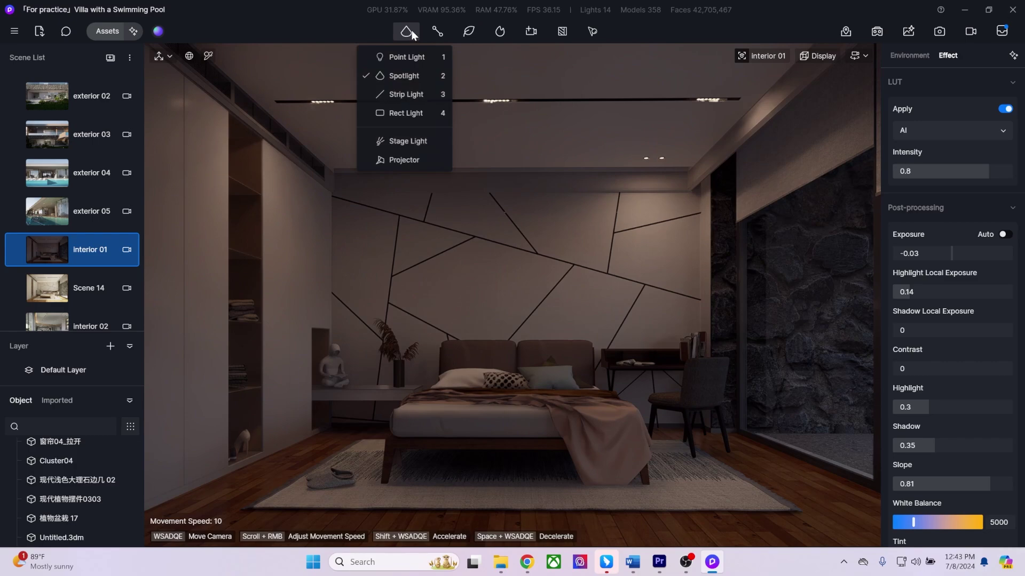
{"action": "left_click", "coordinate": [407, 77]}
{"action": "left_click", "coordinate": [512, 523]}
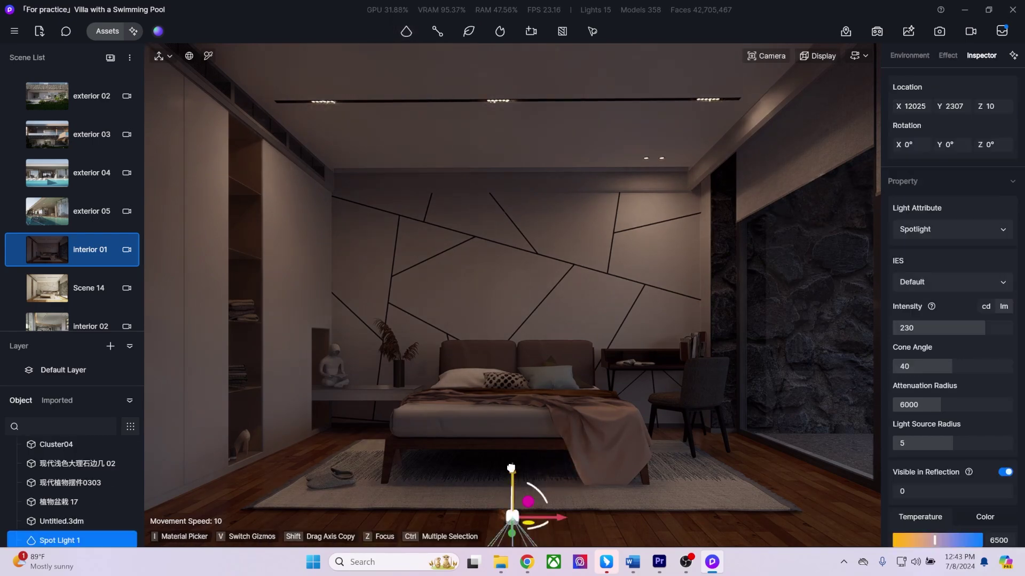
{"action": "left_click_drag", "start_coordinate": [513, 438], "coordinate": [552, 86]}
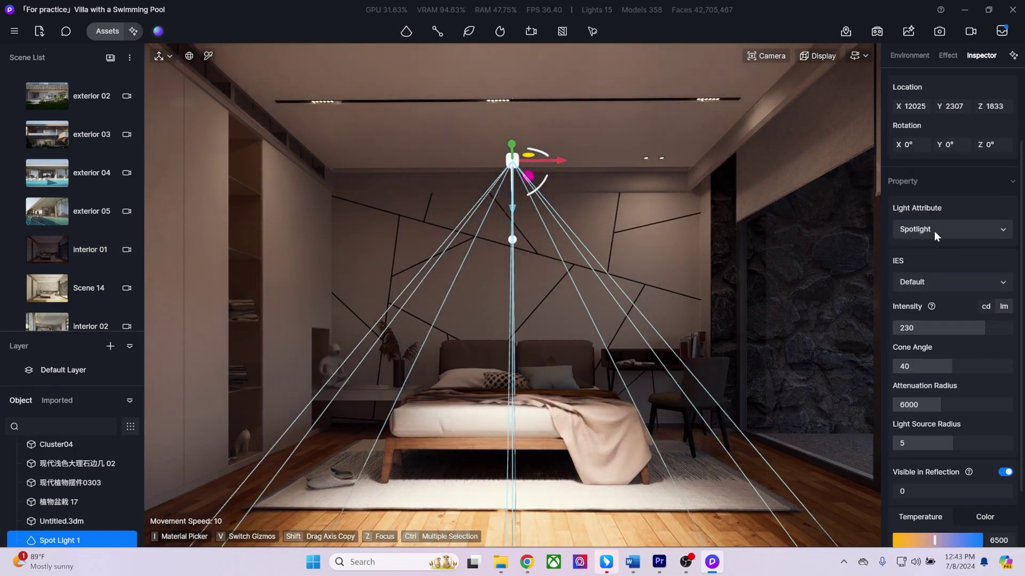
Give the light the IES 03 profile and a higher temperature, then make it a strip light rotated 270°.
{"action": "left_click", "coordinate": [940, 288]}
{"action": "left_click", "coordinate": [947, 373]}
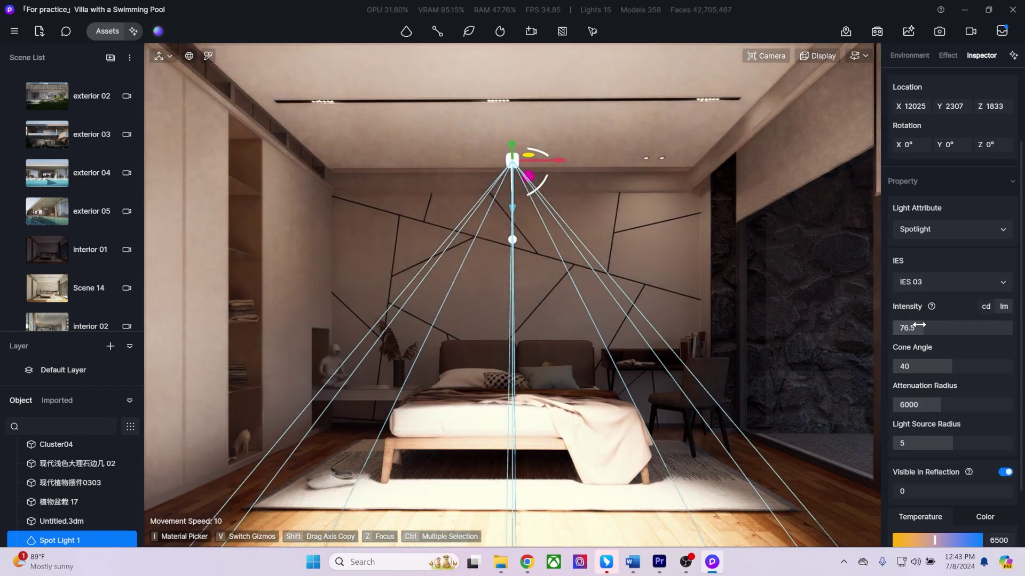
{"action": "left_click_drag", "start_coordinate": [934, 540], "coordinate": [965, 540]}
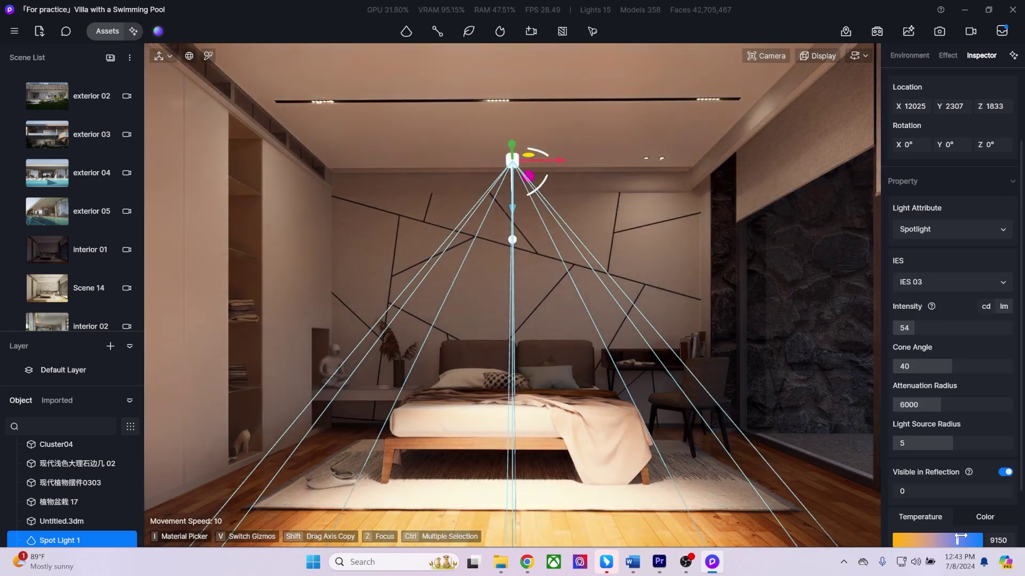
{"action": "left_click", "coordinate": [955, 231]}
{"action": "left_click", "coordinate": [948, 288]}
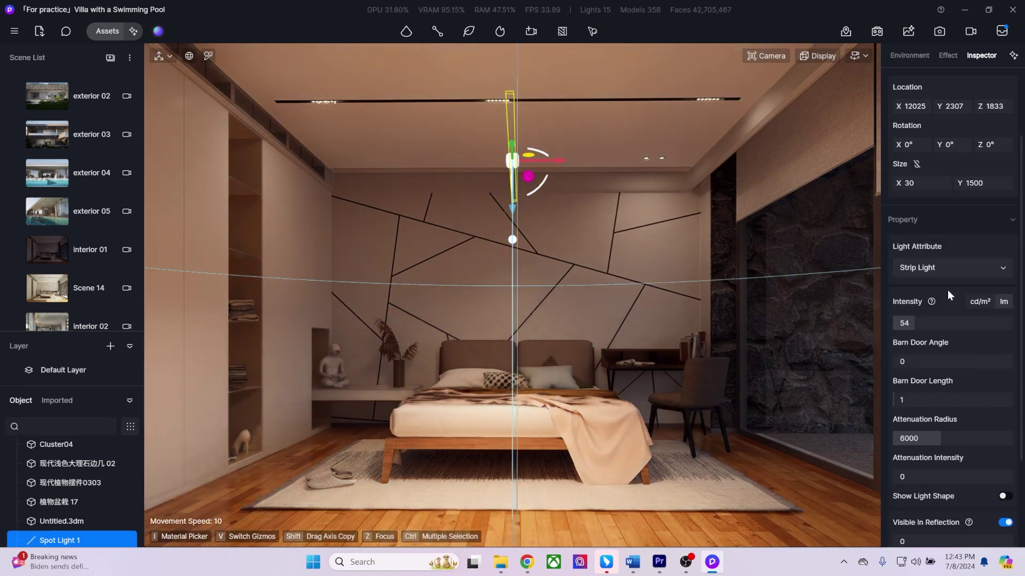
{"action": "left_click_drag", "start_coordinate": [538, 155], "coordinate": [612, 186]}
In top view, reposition the strip light and stretch it to 3645 long.
{"action": "key", "text": "t"}
{"action": "scroll", "coordinate": [611, 191], "scroll_direction": "down", "scroll_amount": 5}
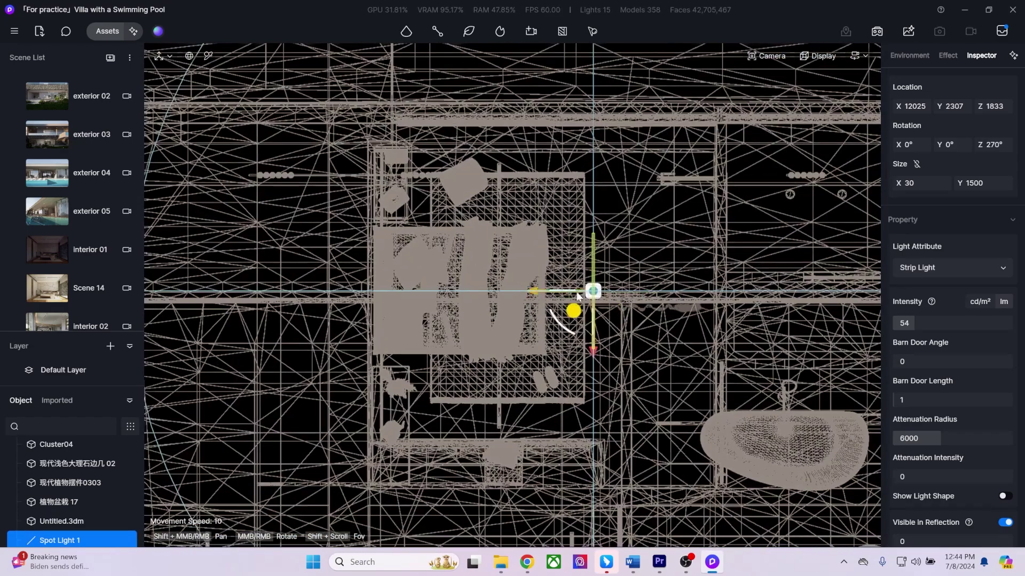
{"action": "left_click_drag", "start_coordinate": [536, 277], "coordinate": [319, 276]}
{"action": "key", "text": "r"}
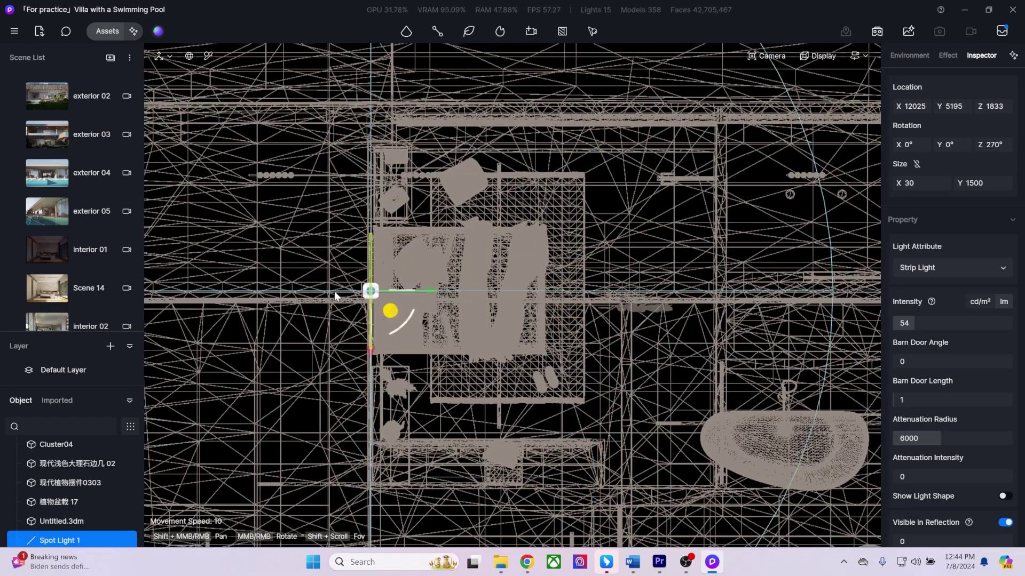
{"action": "left_click_drag", "start_coordinate": [371, 347], "coordinate": [374, 429]}
{"action": "left_click_drag", "start_coordinate": [378, 491], "coordinate": [379, 515]}
{"action": "key", "text": "e"}
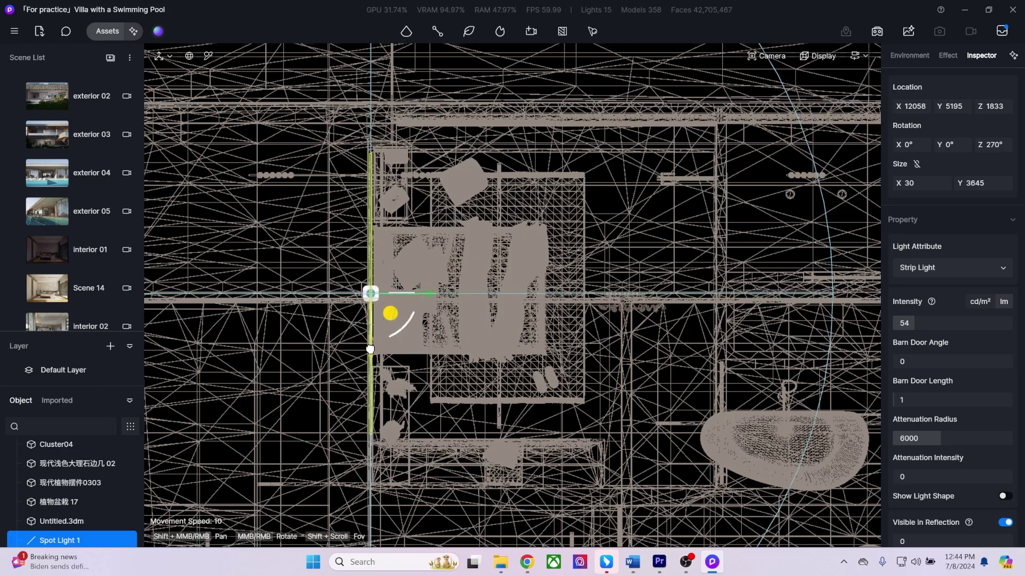
Raise the strip light into the ceiling cove and Shift-drag a copy down onto the bed wall.
{"action": "left_click", "coordinate": [859, 56]}
{"action": "left_click", "coordinate": [785, 139]}
{"action": "left_click", "coordinate": [76, 252]}
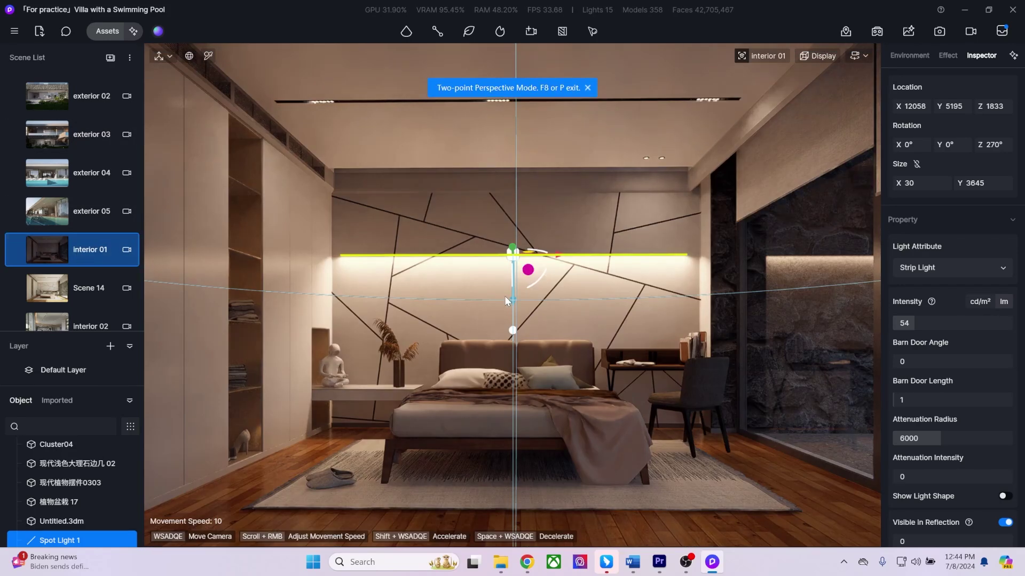
{"action": "left_click_drag", "start_coordinate": [505, 296], "coordinate": [528, 212]}
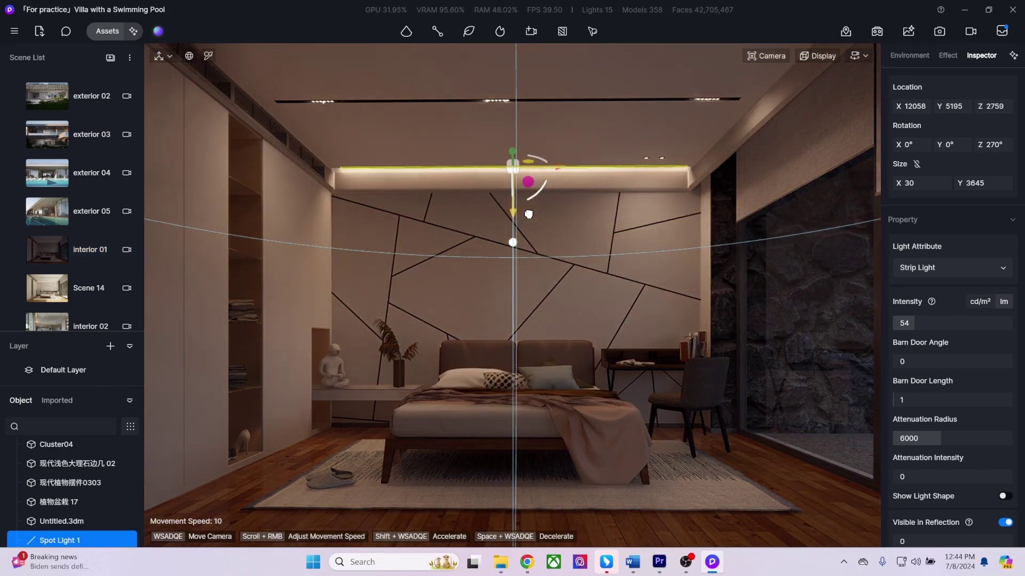
{"action": "key", "text": "Escape"}
{"action": "left_click", "coordinate": [512, 167]}
{"action": "left_click_drag", "start_coordinate": [512, 167], "coordinate": [513, 283], "text": "shift"}
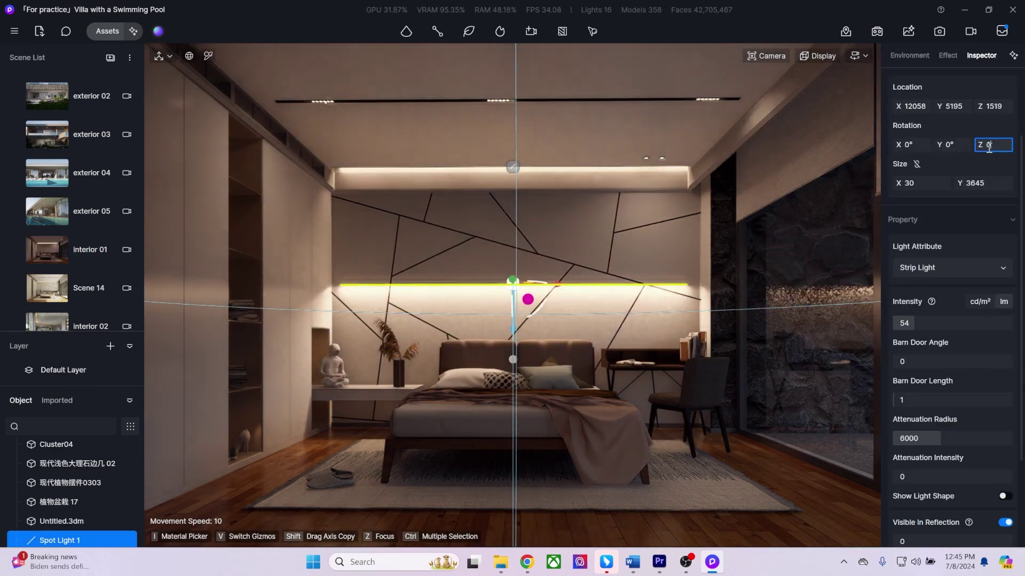
{"action": "left_click", "coordinate": [782, 55]}
{"action": "left_click", "coordinate": [374, 323]}
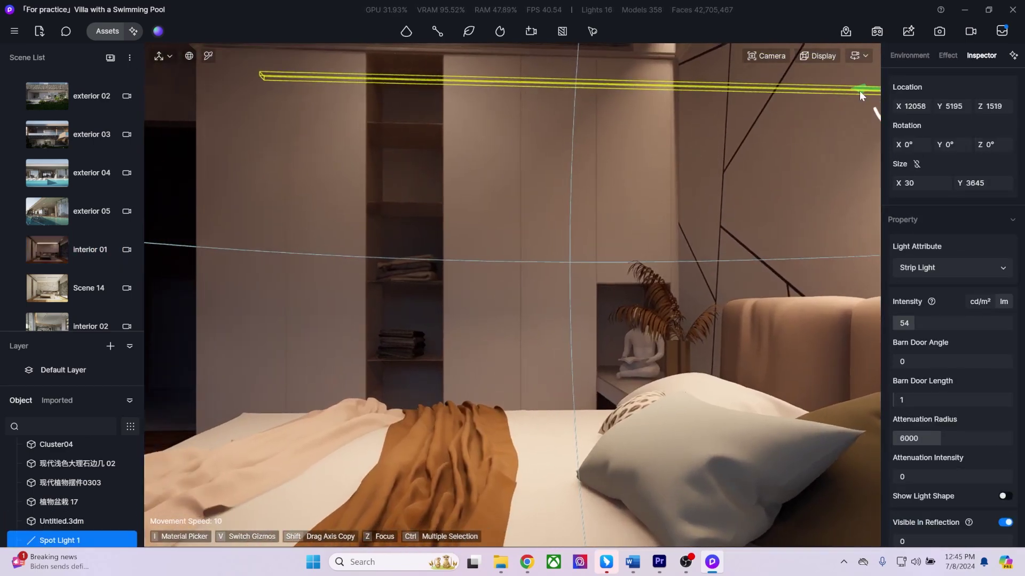
Move the light copy onto the wardrobe shelf, shorten it to the shelf width, and set intensity 1.
{"action": "left_click_drag", "start_coordinate": [372, 91], "coordinate": [441, 167]}
{"action": "left_click_drag", "start_coordinate": [451, 222], "coordinate": [103, 211]}
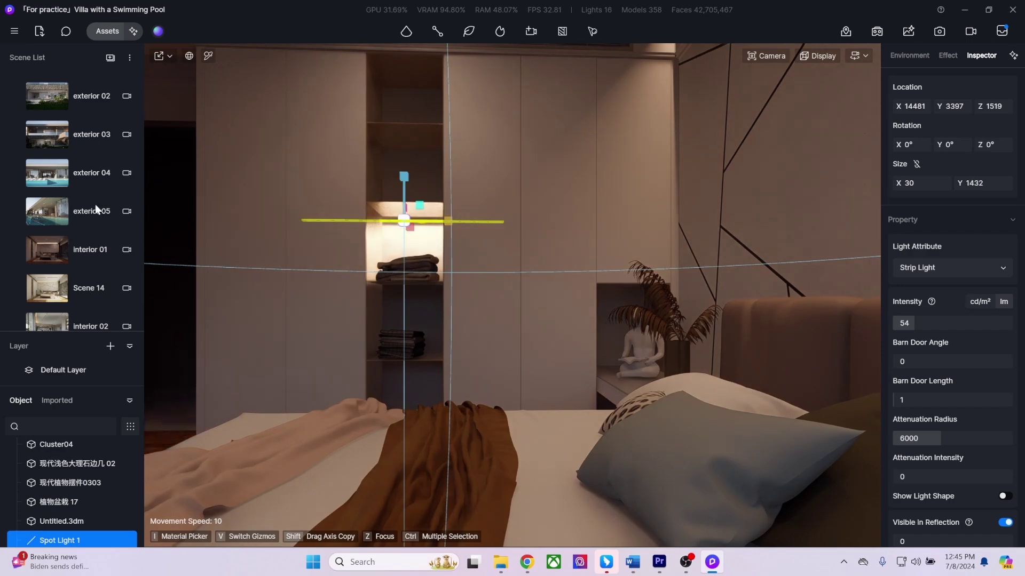
{"action": "scroll", "coordinate": [524, 258], "scroll_direction": "down", "scroll_amount": 5}
{"action": "left_click", "coordinate": [961, 323]}
{"action": "type", "text": "1"}
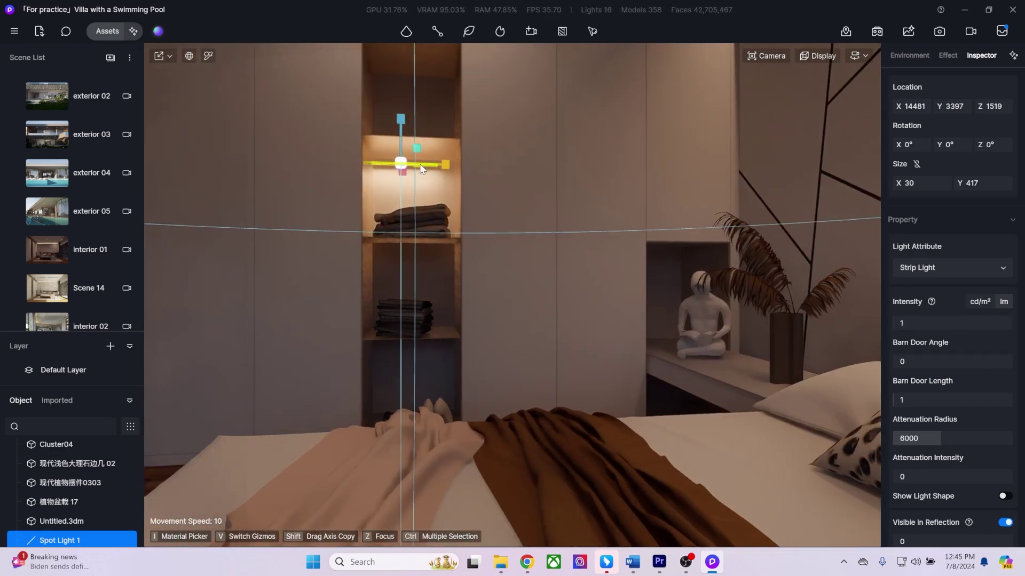
Copy the shelf light to the remaining shelves, group them as Group 1, and raise their intensity.
{"action": "left_click_drag", "start_coordinate": [421, 169], "coordinate": [476, 272], "text": "shift"}
{"action": "scroll", "coordinate": [474, 272], "scroll_direction": "up", "scroll_amount": 3}
{"action": "left_click_drag", "start_coordinate": [427, 123], "coordinate": [429, 276], "text": "shift"}
{"action": "key", "text": "ctrl+g"}
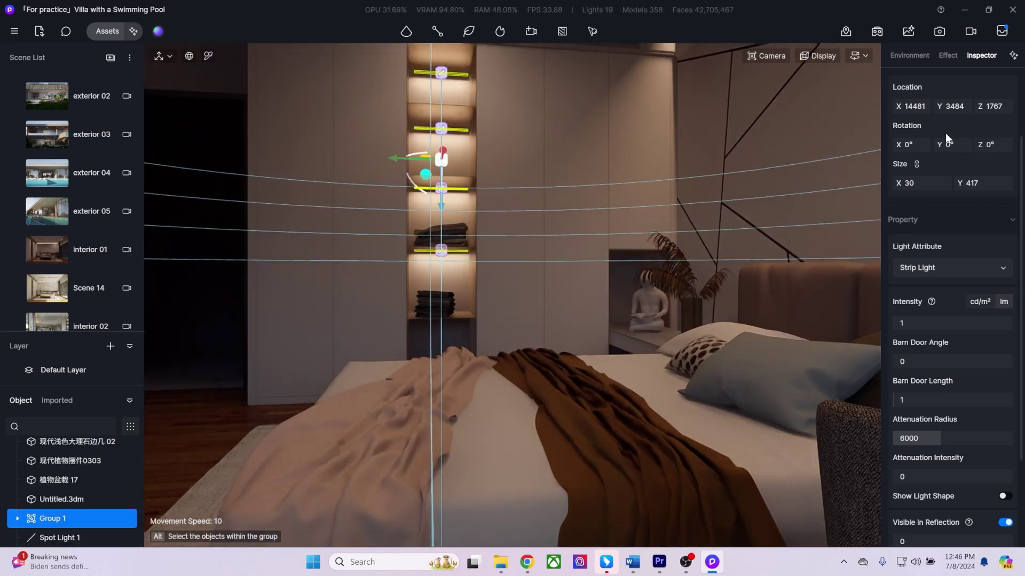
{"action": "left_click_drag", "start_coordinate": [901, 323], "coordinate": [909, 322]}
{"action": "left_click", "coordinate": [520, 338]}
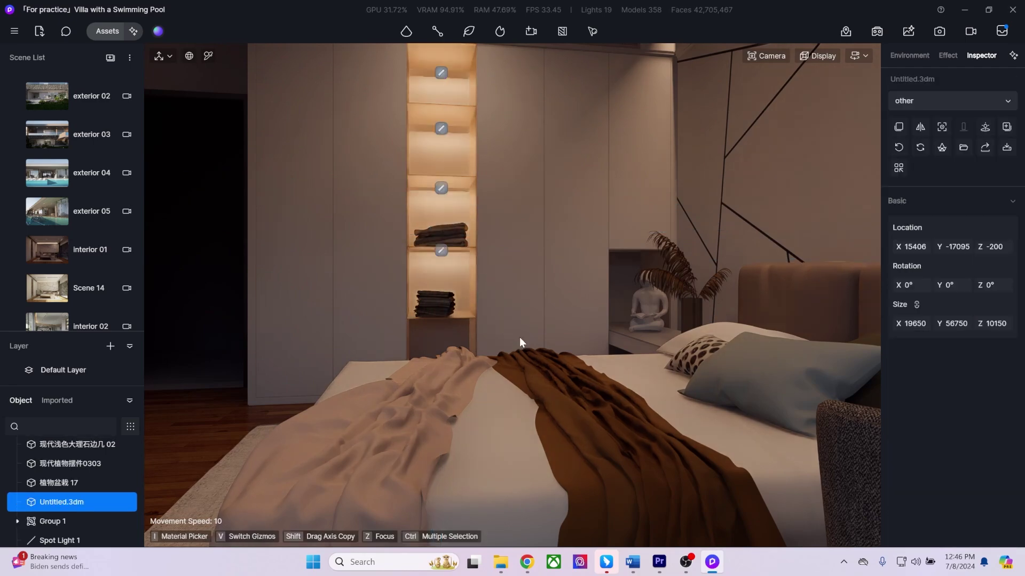
{"action": "left_click", "coordinate": [73, 248]}
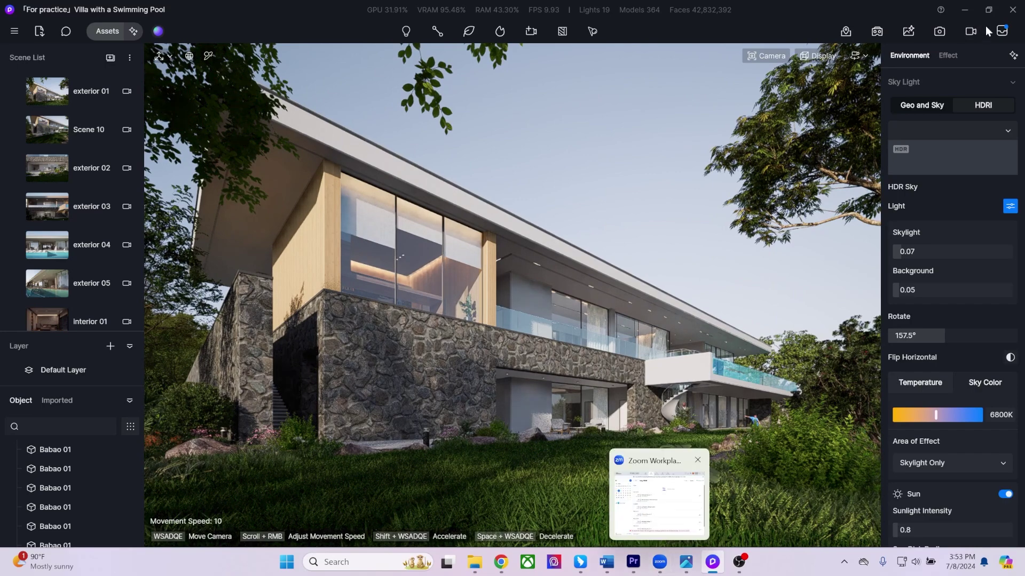
{"action": "left_click", "coordinate": [971, 31]}
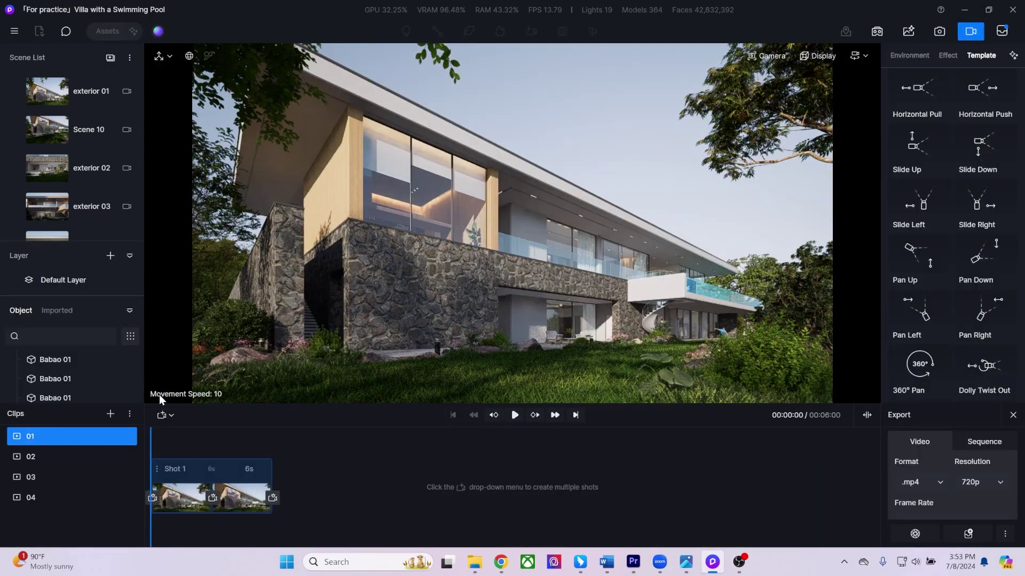
Add Clip 5 with a 6-second Slide Up shot of the villa exterior and scrub through it.
{"action": "left_click", "coordinate": [112, 413]}
{"action": "left_click", "coordinate": [56, 516]}
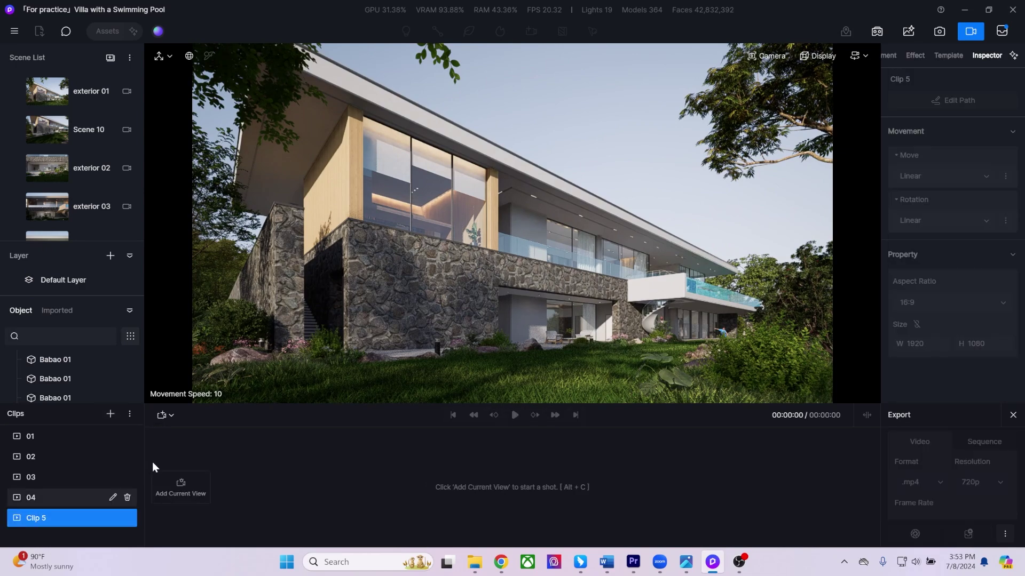
{"action": "key", "text": "w"}
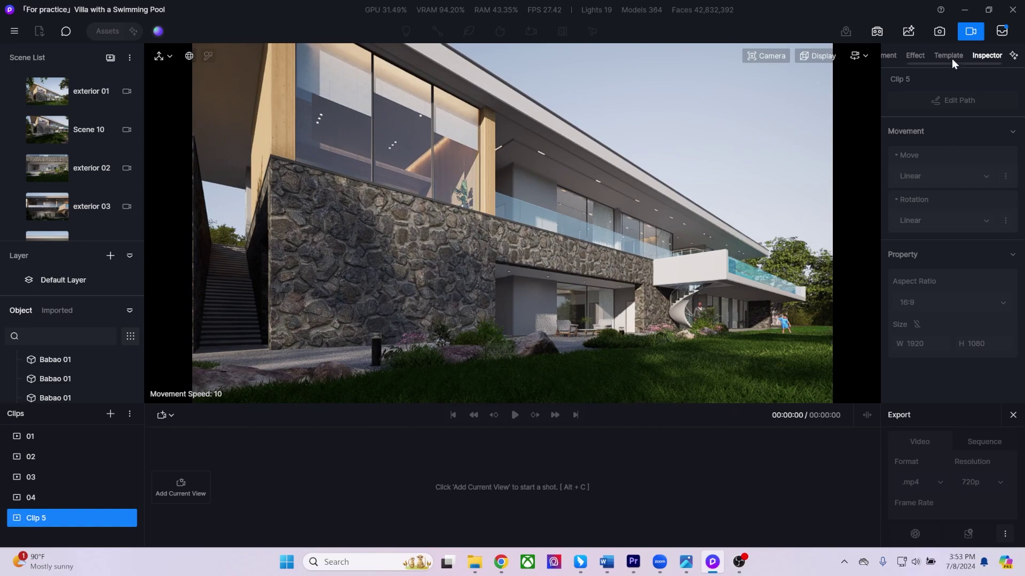
{"action": "left_click", "coordinate": [952, 58]}
{"action": "left_click", "coordinate": [917, 142]}
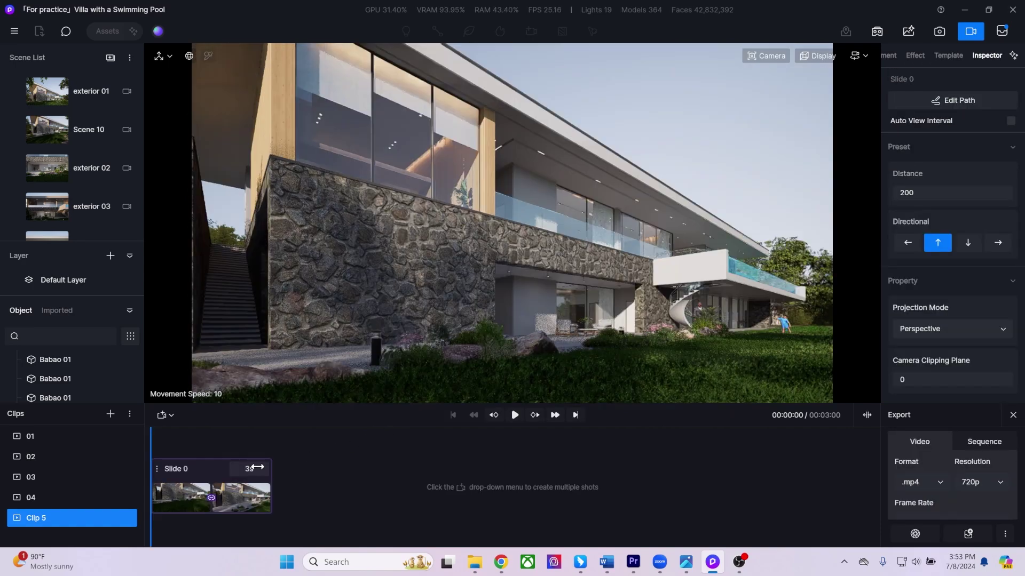
{"action": "left_click", "coordinate": [249, 469]}
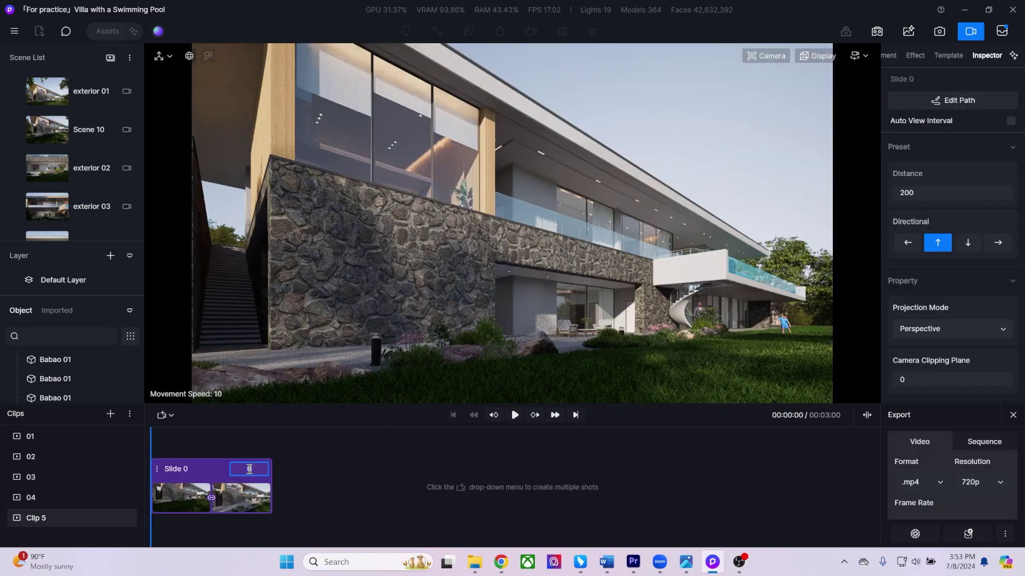
{"action": "left_click_drag", "start_coordinate": [156, 438], "coordinate": [303, 443]}
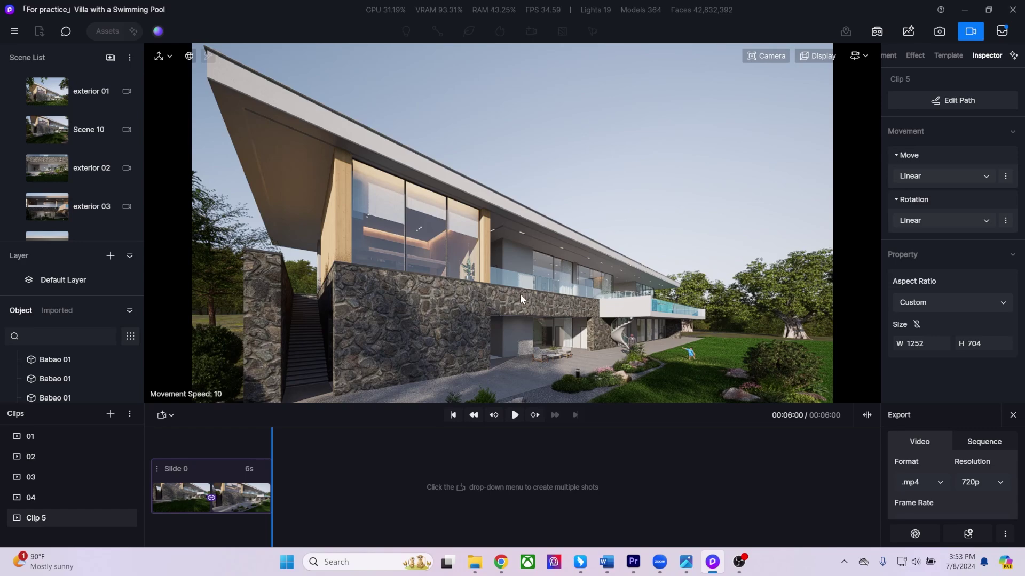
Add two 3-second shots from a reframed villa corner view and set video resolution to 1080p.
{"action": "left_click", "coordinate": [167, 416]}
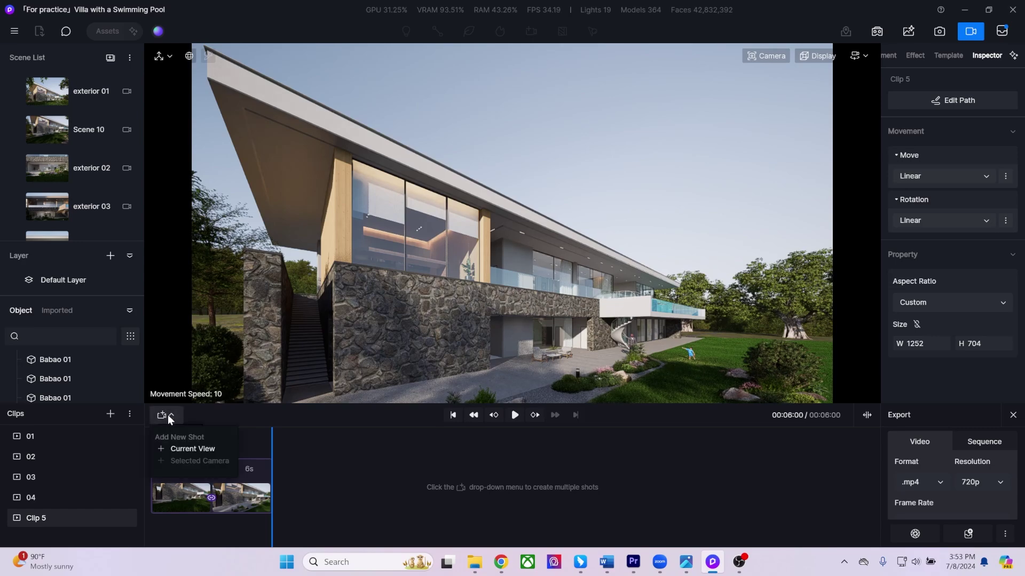
{"action": "left_click", "coordinate": [201, 449]}
{"action": "scroll", "coordinate": [562, 318], "scroll_direction": "up", "scroll_amount": 5}
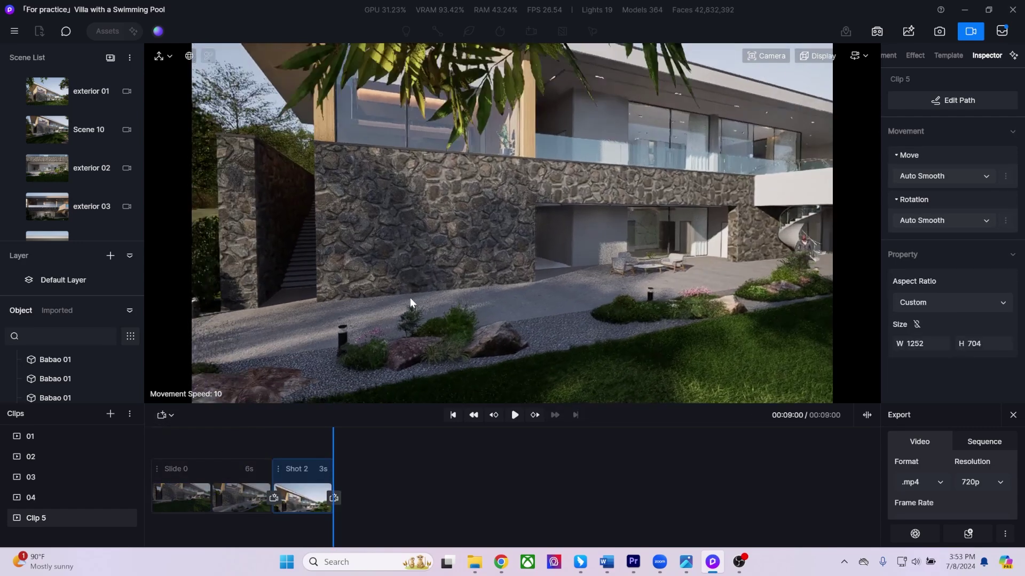
{"action": "scroll", "coordinate": [410, 298], "scroll_direction": "down", "scroll_amount": 5}
{"action": "right_click_drag", "start_coordinate": [713, 240], "coordinate": [554, 257]}
{"action": "scroll", "coordinate": [550, 236], "scroll_direction": "down", "scroll_amount": 3}
{"action": "scroll", "coordinate": [551, 236], "scroll_direction": "down", "scroll_amount": 2}
{"action": "left_click", "coordinate": [335, 497]}
{"action": "left_click_drag", "start_coordinate": [375, 447], "coordinate": [285, 441]}
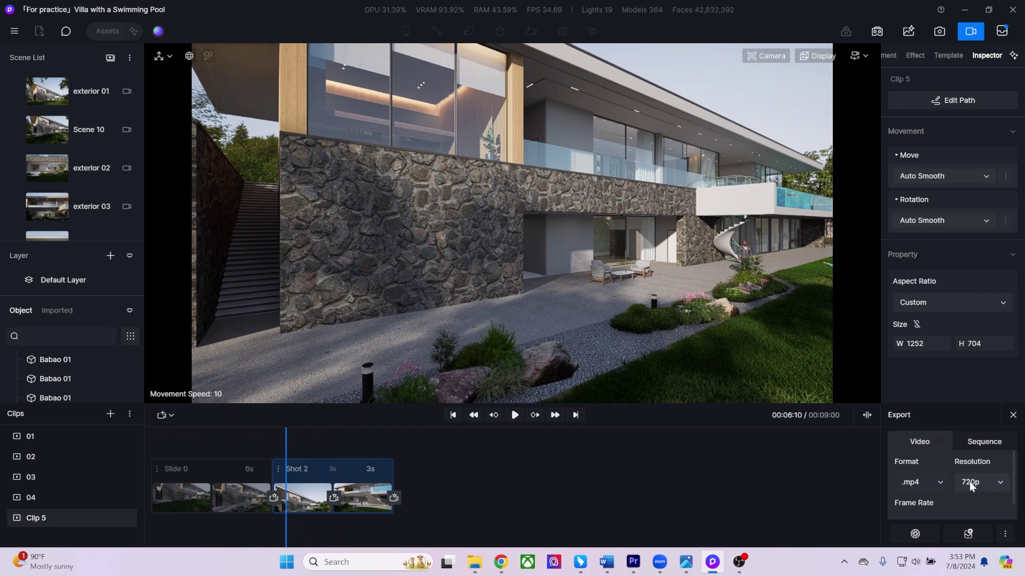
{"action": "left_click", "coordinate": [969, 481]}
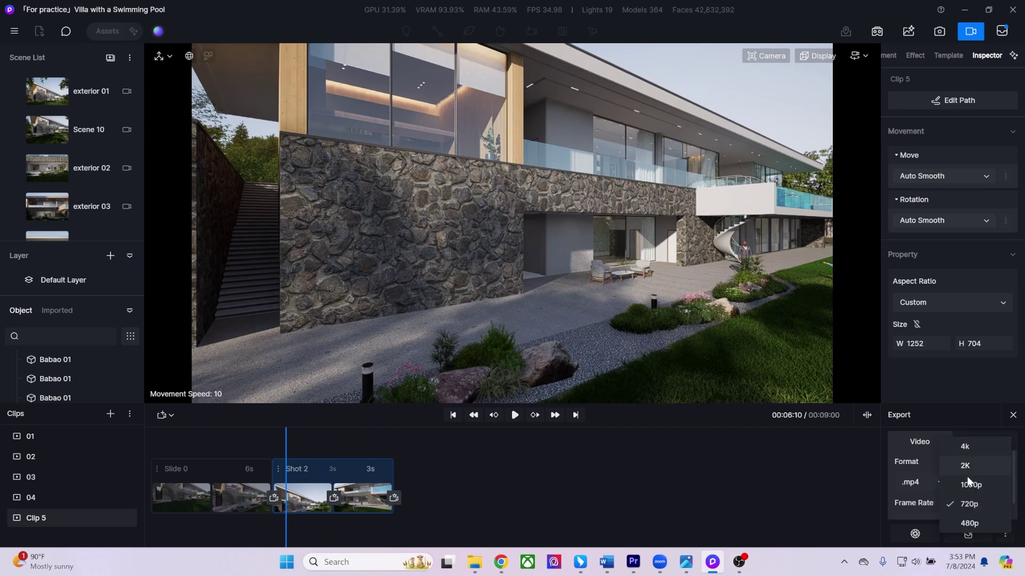
{"action": "left_click", "coordinate": [969, 484]}
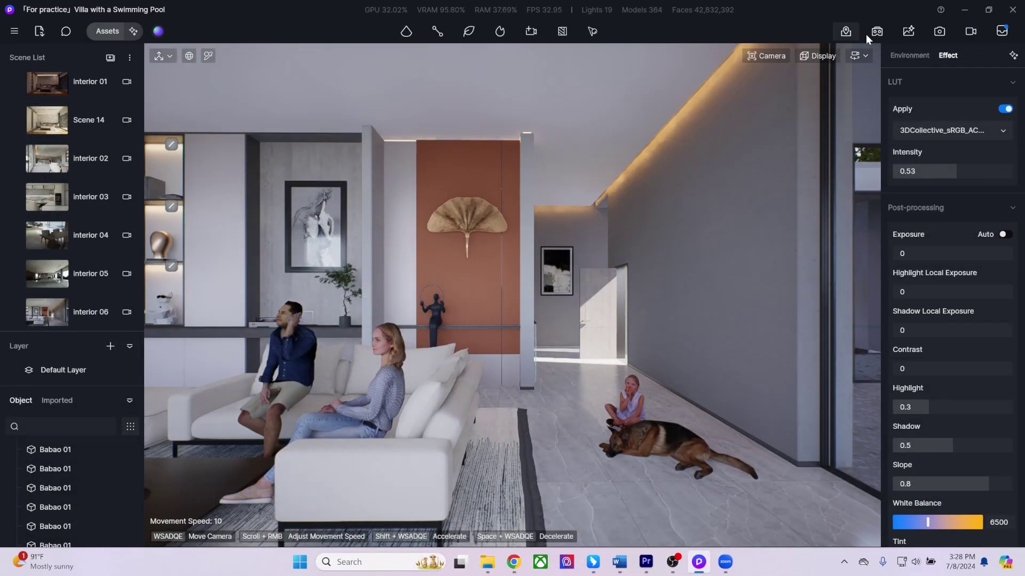
Size the still render at the 4k preset (3840 × 2627) with Channels enabled, then view the queue.
{"action": "left_click", "coordinate": [940, 31]}
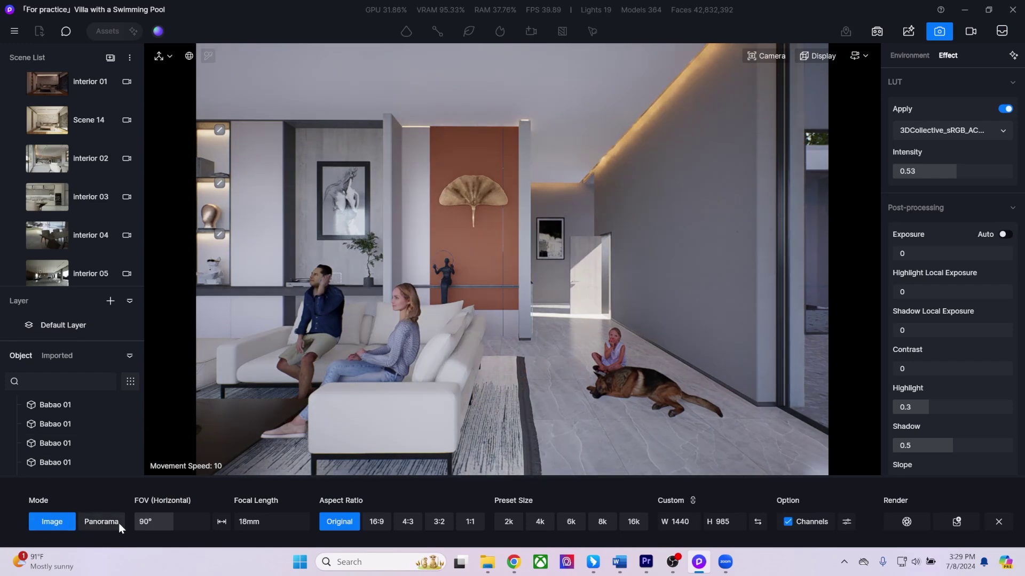
{"action": "left_click", "coordinate": [541, 522]}
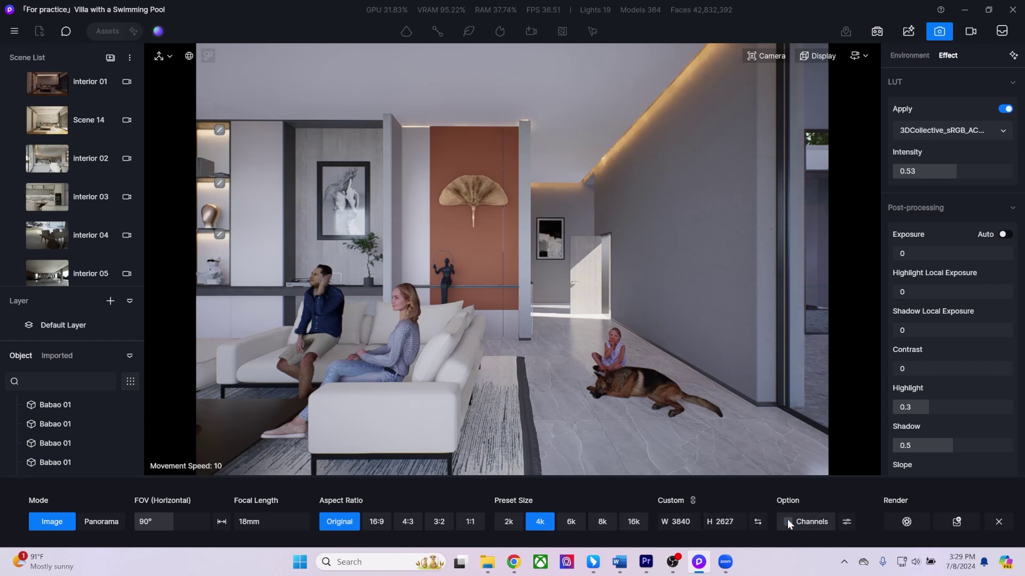
{"action": "left_click", "coordinate": [805, 519]}
{"action": "left_click", "coordinate": [847, 522]}
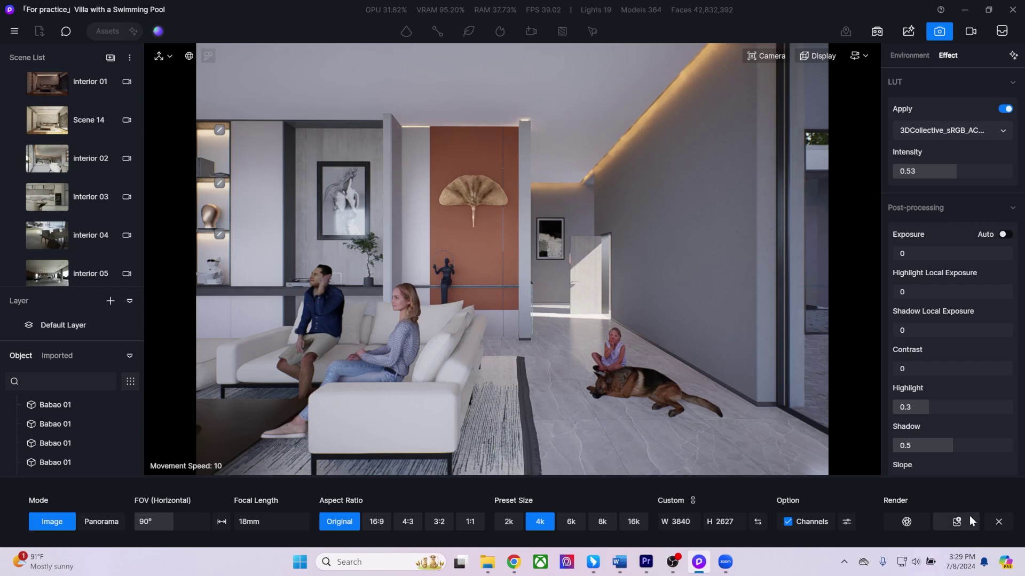
{"action": "left_click", "coordinate": [1005, 37]}
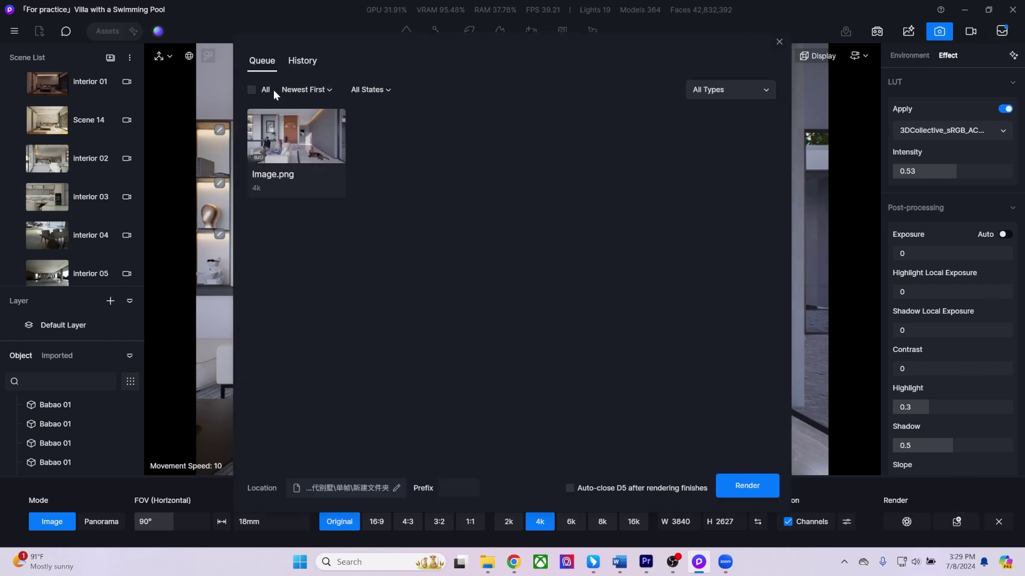
Select all queued renders, set their save location to the Desktop, and render.
{"action": "left_click", "coordinate": [251, 89]}
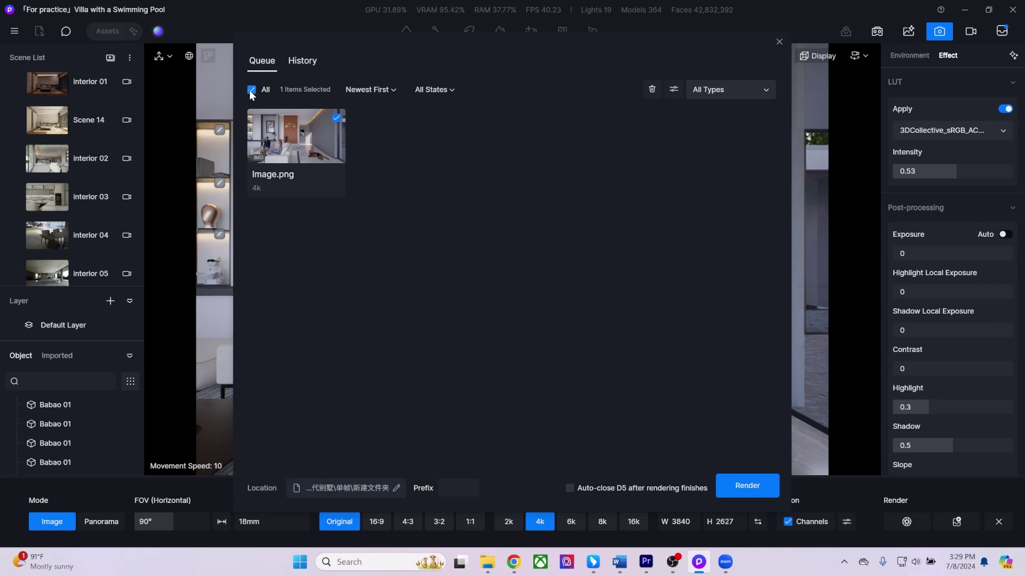
{"action": "left_click", "coordinate": [390, 494]}
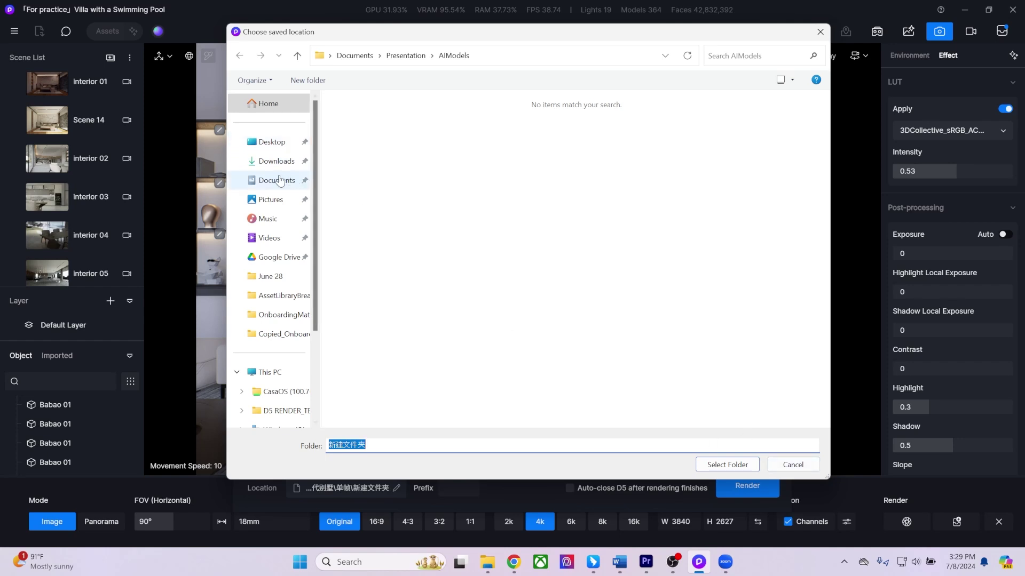
{"action": "left_click", "coordinate": [268, 143]}
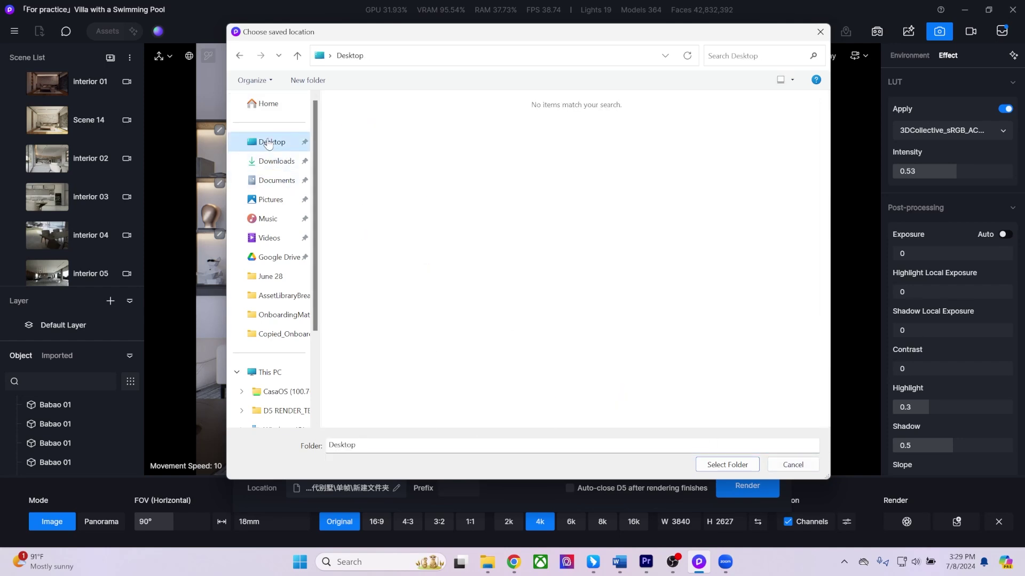
{"action": "left_click", "coordinate": [726, 466]}
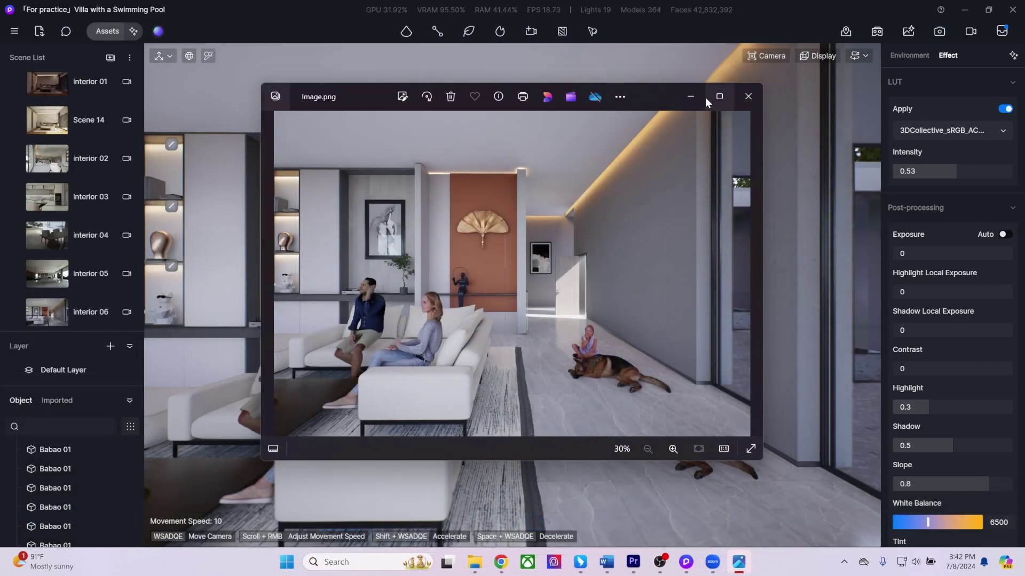
View the finished Image.png render enlarged, then return to D5 Render.
{"action": "left_click", "coordinate": [715, 97]}
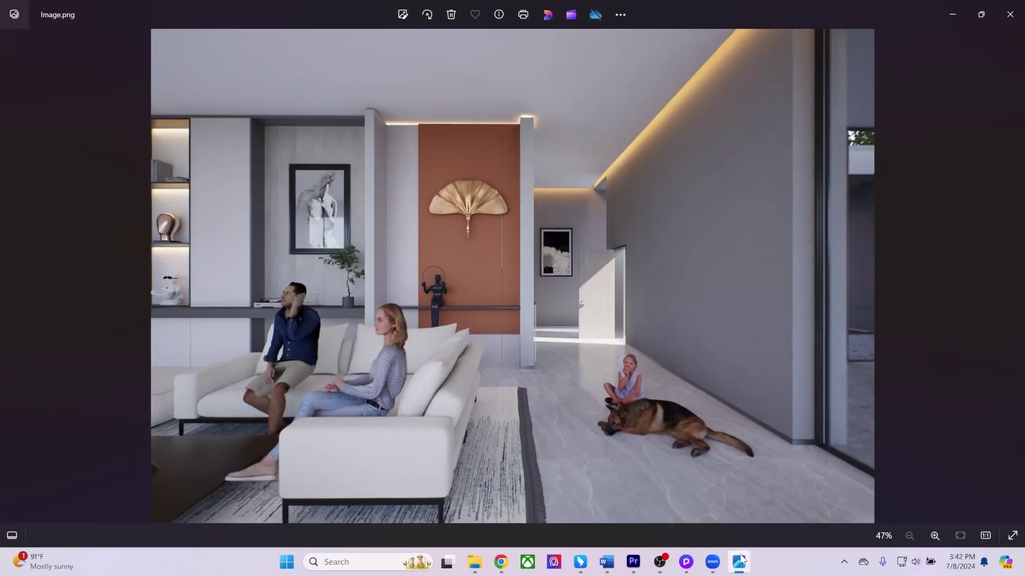
{"action": "left_click", "coordinate": [685, 562]}
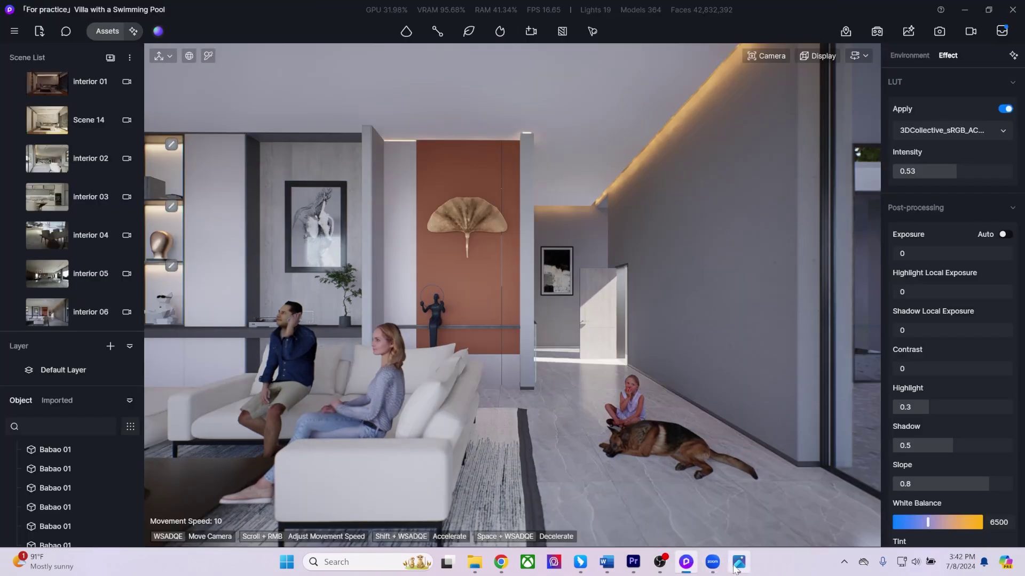
{"action": "left_click", "coordinate": [735, 568]}
{"action": "left_click", "coordinate": [686, 563]}
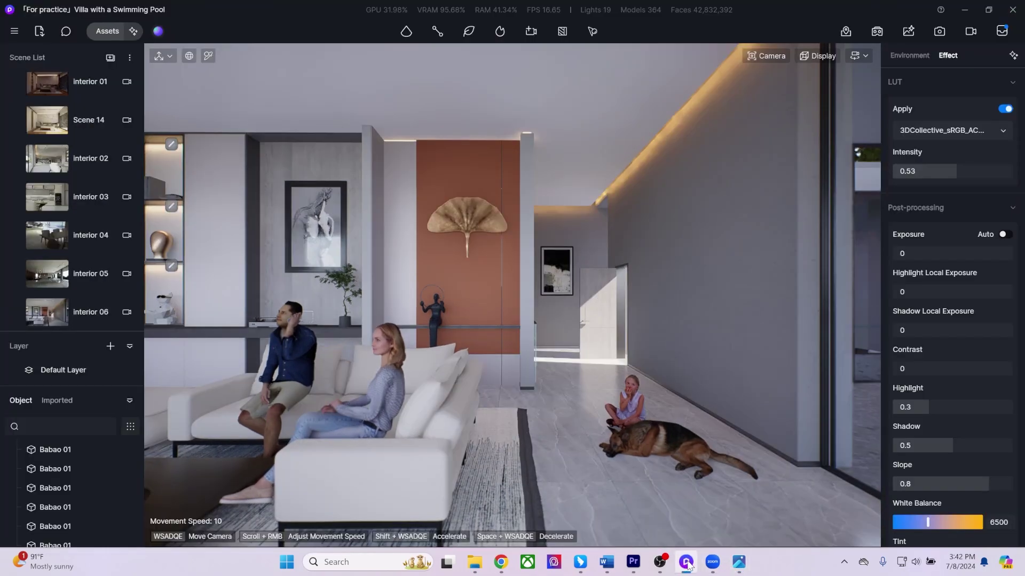
In the AI Enhancer, zoom in and sweep the before/after slider across the girl, dog and seated couple.
{"action": "left_click", "coordinate": [735, 569]}
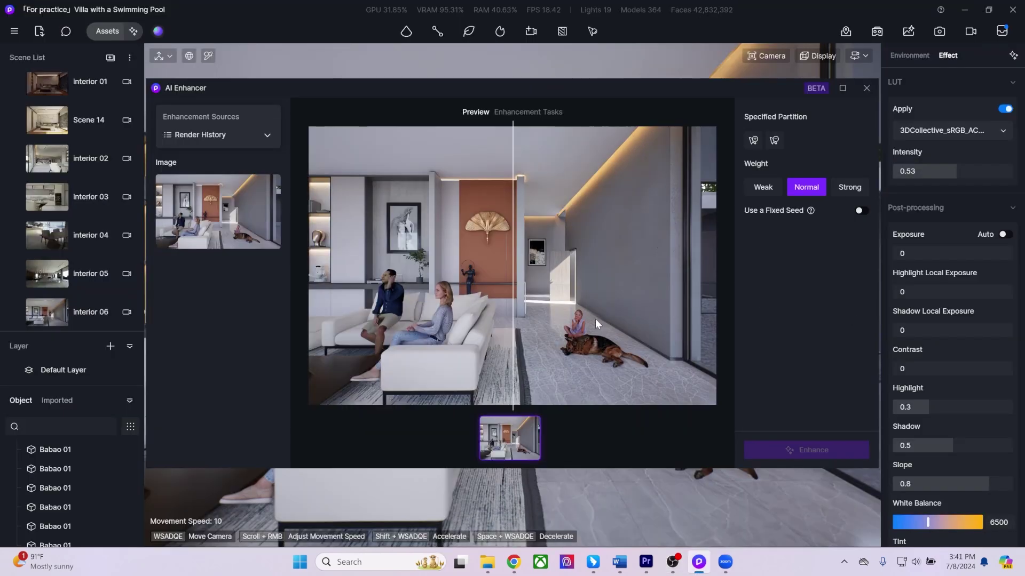
{"action": "scroll", "coordinate": [585, 325], "scroll_direction": "up", "scroll_amount": 5}
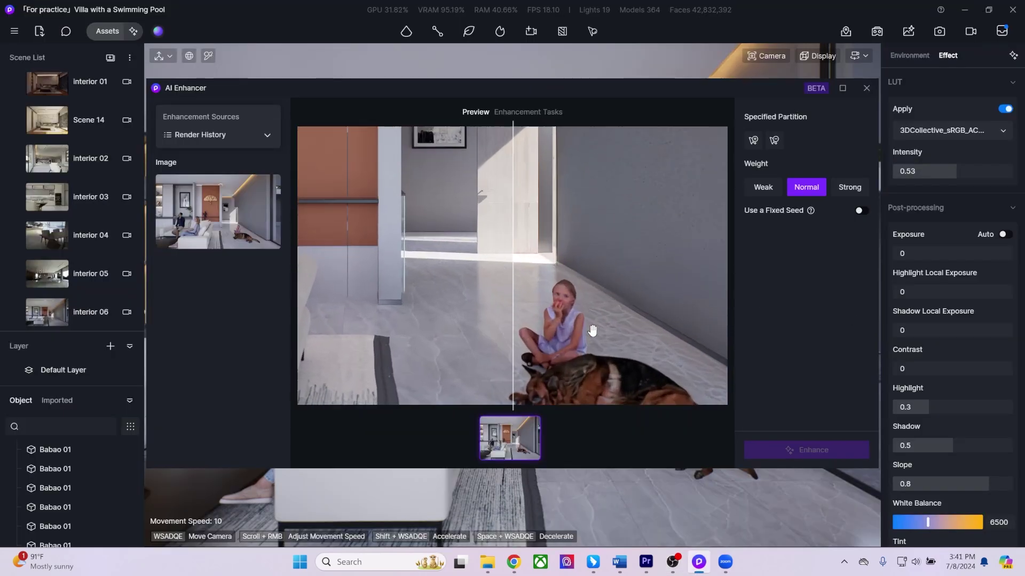
{"action": "mouse_move", "coordinate": [515, 303]}
{"action": "left_mouse_down"}
{"action": "mouse_move", "coordinate": [617, 304]}
{"action": "mouse_move", "coordinate": [500, 312]}
{"action": "left_mouse_up"}
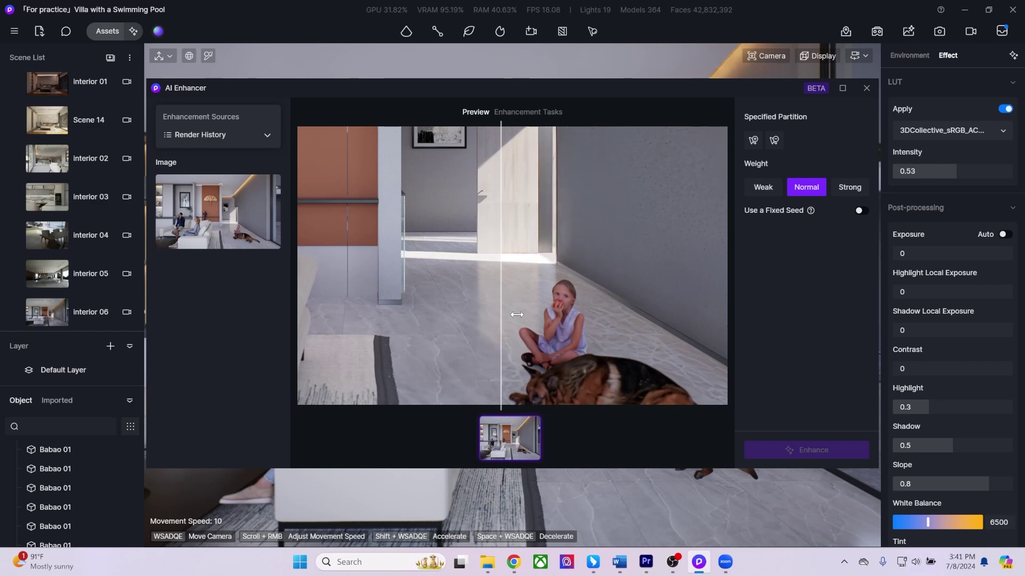
{"action": "middle_click_drag", "start_coordinate": [517, 315], "coordinate": [512, 209]}
{"action": "left_click_drag", "start_coordinate": [522, 244], "coordinate": [419, 251]}
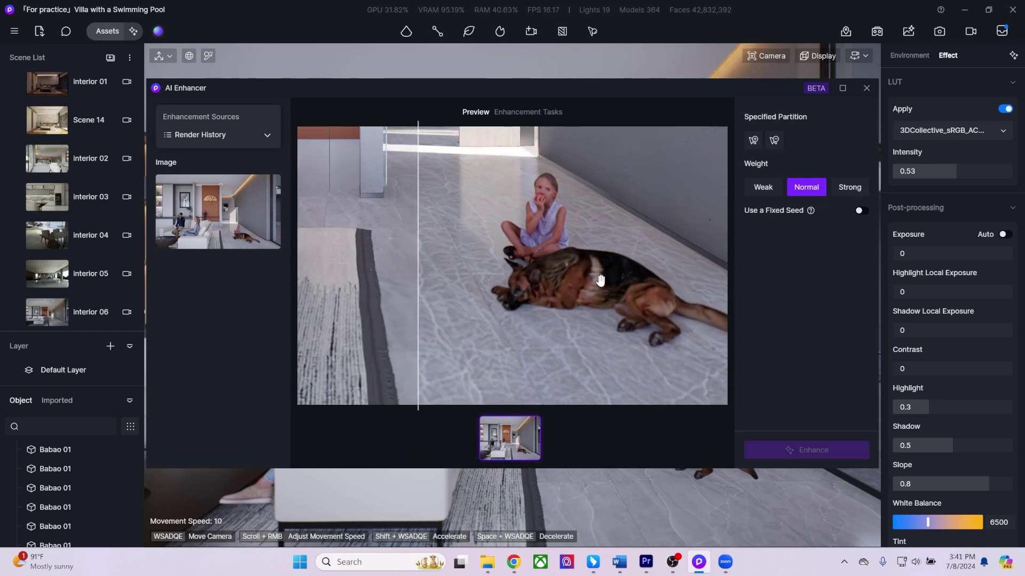
{"action": "scroll", "coordinate": [513, 273], "scroll_direction": "down", "scroll_amount": 5}
{"action": "scroll", "coordinate": [514, 273], "scroll_direction": "up", "scroll_amount": 5}
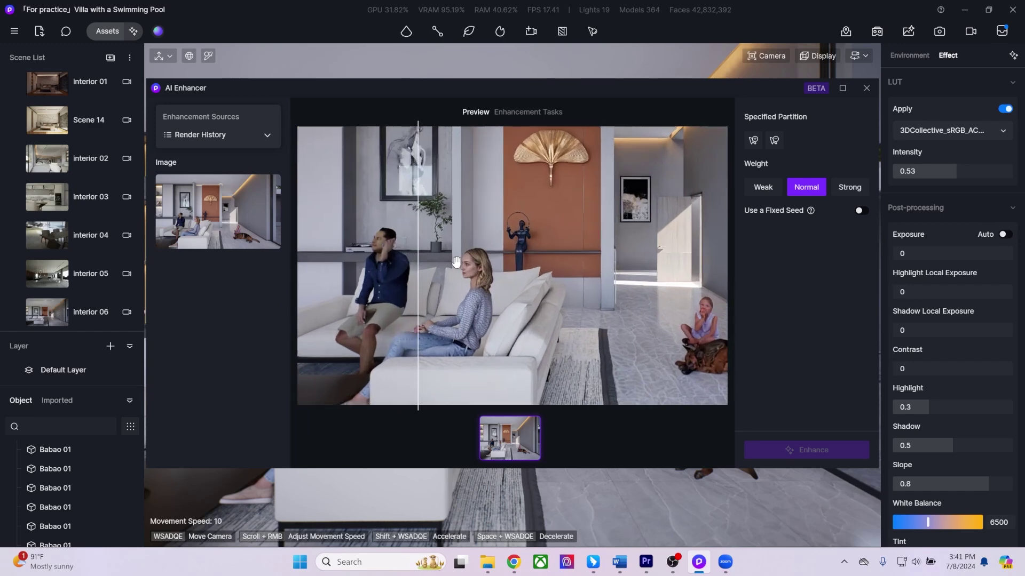
{"action": "left_click_drag", "start_coordinate": [415, 262], "coordinate": [453, 257]}
{"action": "middle_click_drag", "start_coordinate": [238, 240], "coordinate": [429, 238]}
{"action": "left_click_drag", "start_coordinate": [451, 239], "coordinate": [217, 260]}
{"action": "scroll", "coordinate": [540, 287], "scroll_direction": "down", "scroll_amount": 5}
{"action": "scroll", "coordinate": [480, 275], "scroll_direction": "down", "scroll_amount": 2}
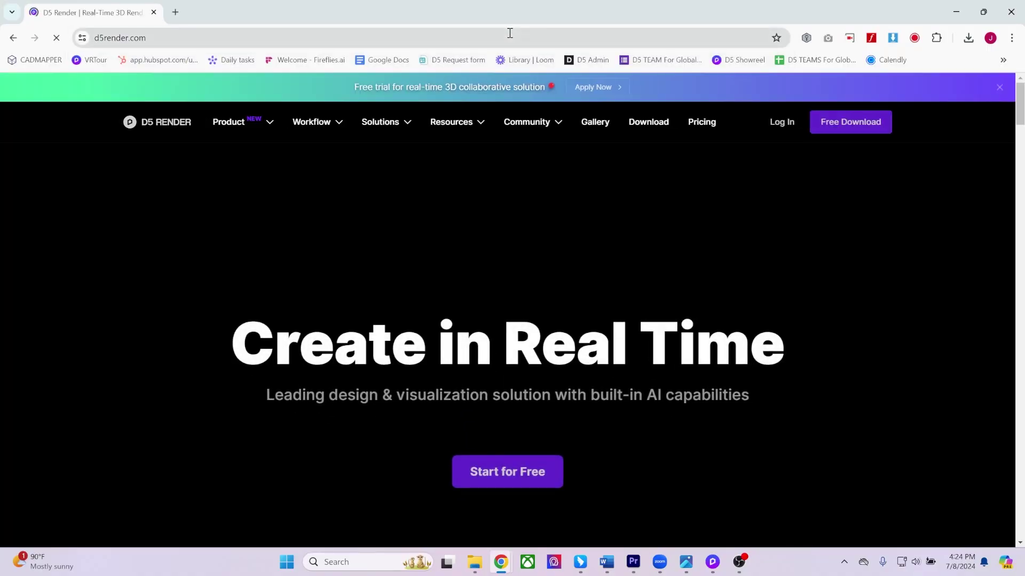
Open the D5 Render blog from the Resources menu in a new tab.
{"action": "mouse_move", "coordinate": [451, 122]}
{"action": "middle_click", "coordinate": [157, 166]}
{"action": "left_click", "coordinate": [234, 11]}
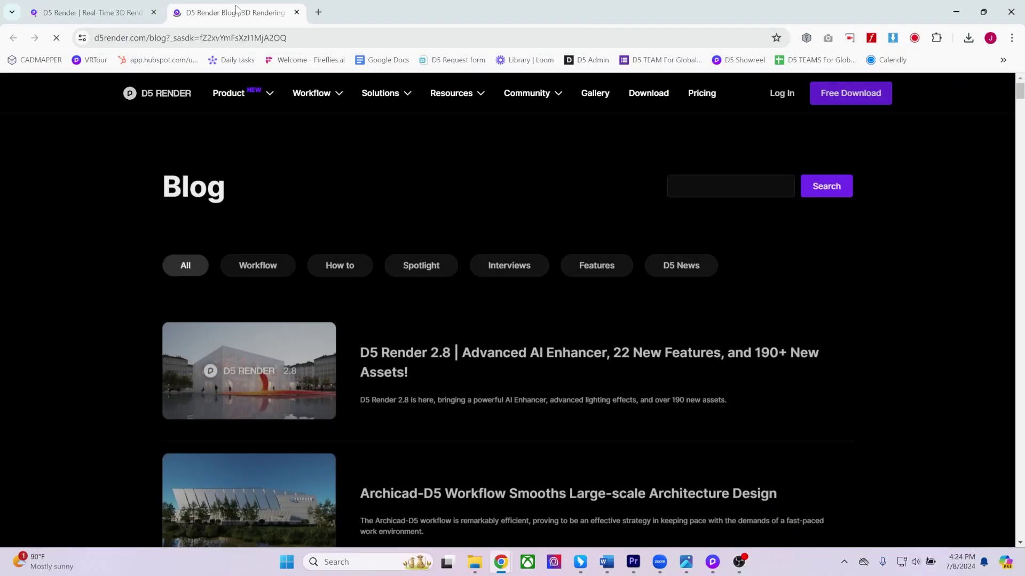
{"action": "scroll", "coordinate": [817, 297], "scroll_direction": "down", "scroll_amount": 3}
{"action": "scroll", "coordinate": [804, 304], "scroll_direction": "down", "scroll_amount": 10}
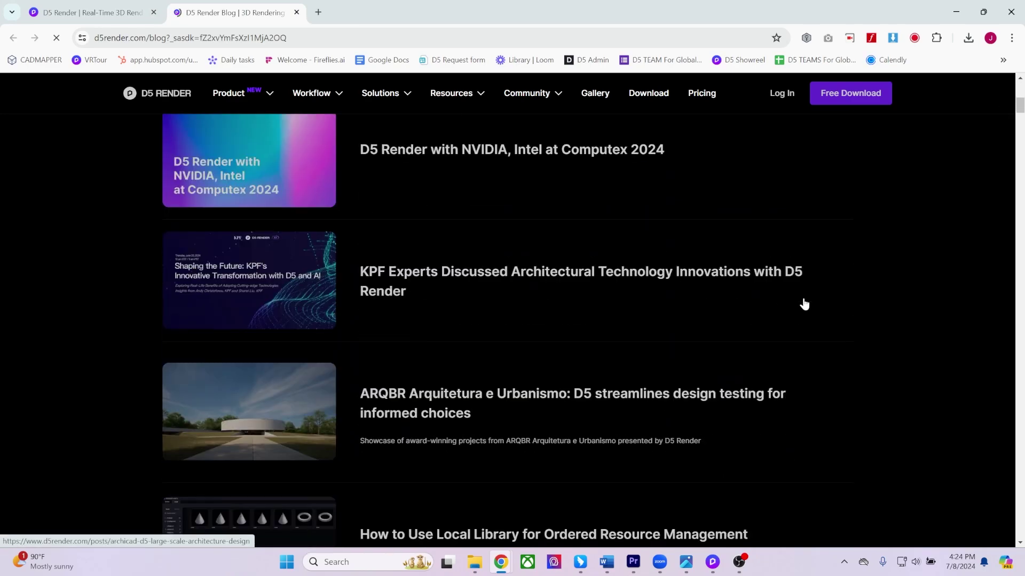
Open Scene Express in a new tab, then the Vol.293 Art Center post's download link.
{"action": "mouse_move", "coordinate": [473, 107]}
{"action": "middle_click", "coordinate": [187, 159]}
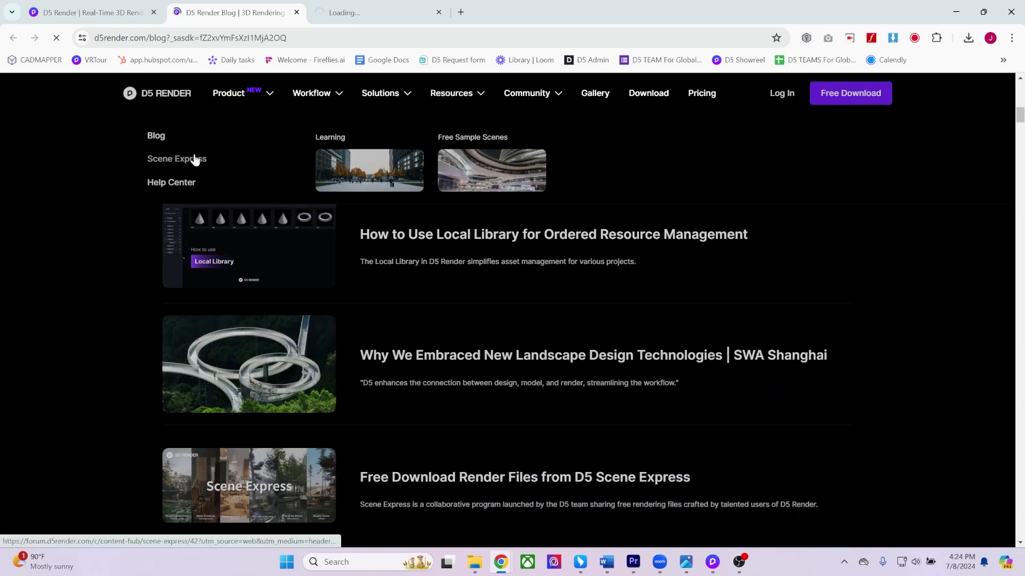
{"action": "left_click", "coordinate": [348, 12]}
{"action": "scroll", "coordinate": [681, 290], "scroll_direction": "down", "scroll_amount": 9}
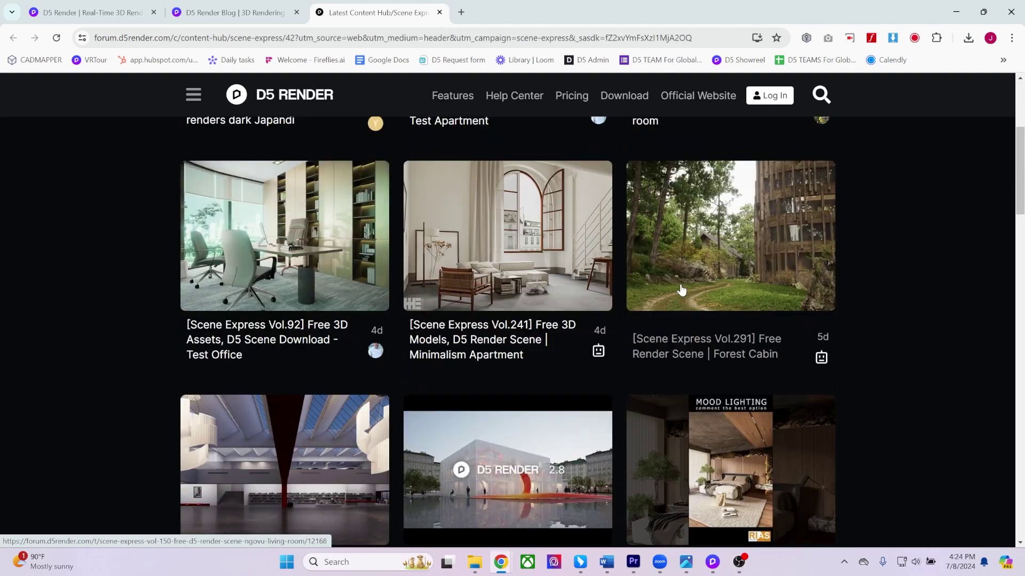
{"action": "left_click", "coordinate": [507, 234]}
{"action": "left_click", "coordinate": [318, 290]}
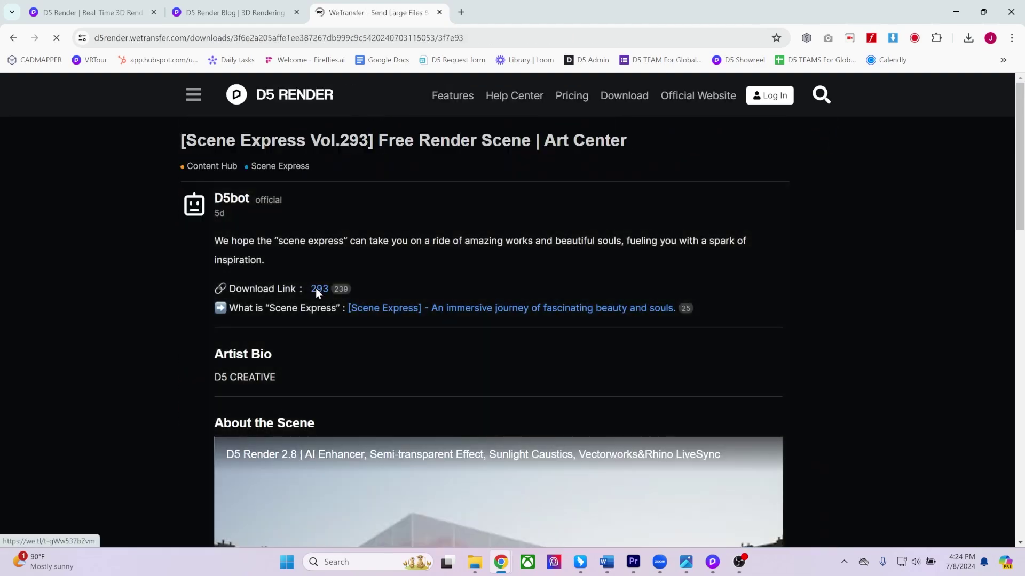